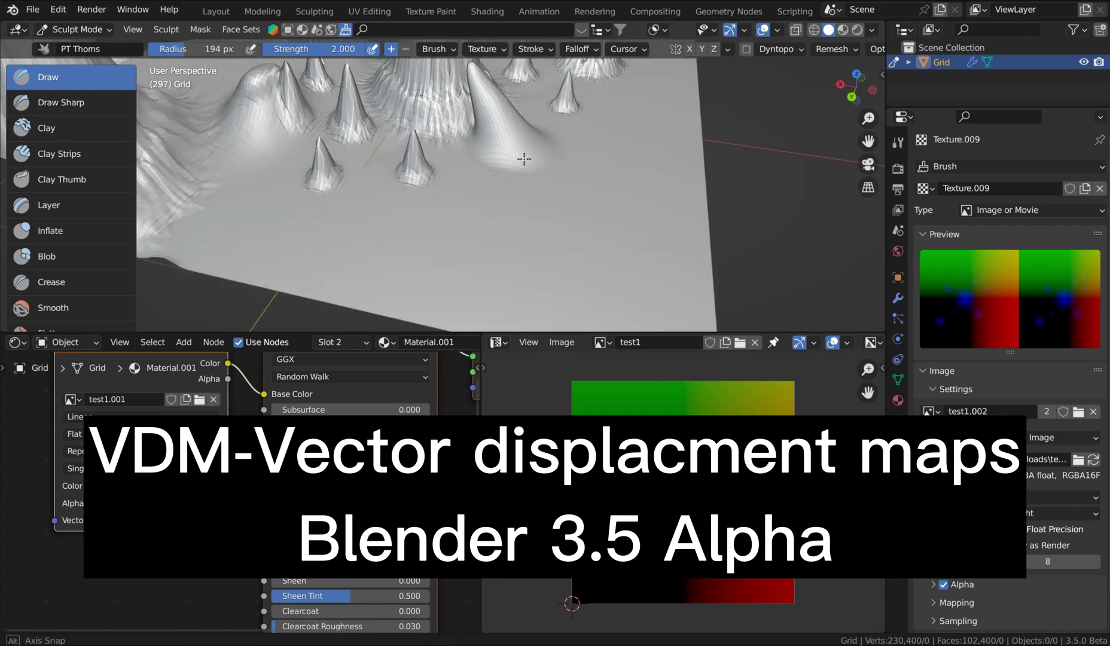
Sculpt a large spike on the terrain with the PT Thoms brush, and check the installed builds in Blender Launcher.
{"action": "mouse_move", "coordinate": [574, 273]}
{"action": "left_mouse_down"}
{"action": "mouse_move", "coordinate": [559, 149]}
{"action": "mouse_move", "coordinate": [669, 178]}
{"action": "mouse_move", "coordinate": [714, 248]}
{"action": "mouse_move", "coordinate": [581, 62]}
{"action": "mouse_move", "coordinate": [545, 148]}
{"action": "left_mouse_up"}
{"action": "mouse_move", "coordinate": [532, 178]}
{"action": "middle_mouse_down"}
{"action": "mouse_move", "coordinate": [588, 155]}
{"action": "mouse_move", "coordinate": [583, 186]}
{"action": "mouse_move", "coordinate": [520, 206]}
{"action": "middle_mouse_up"}
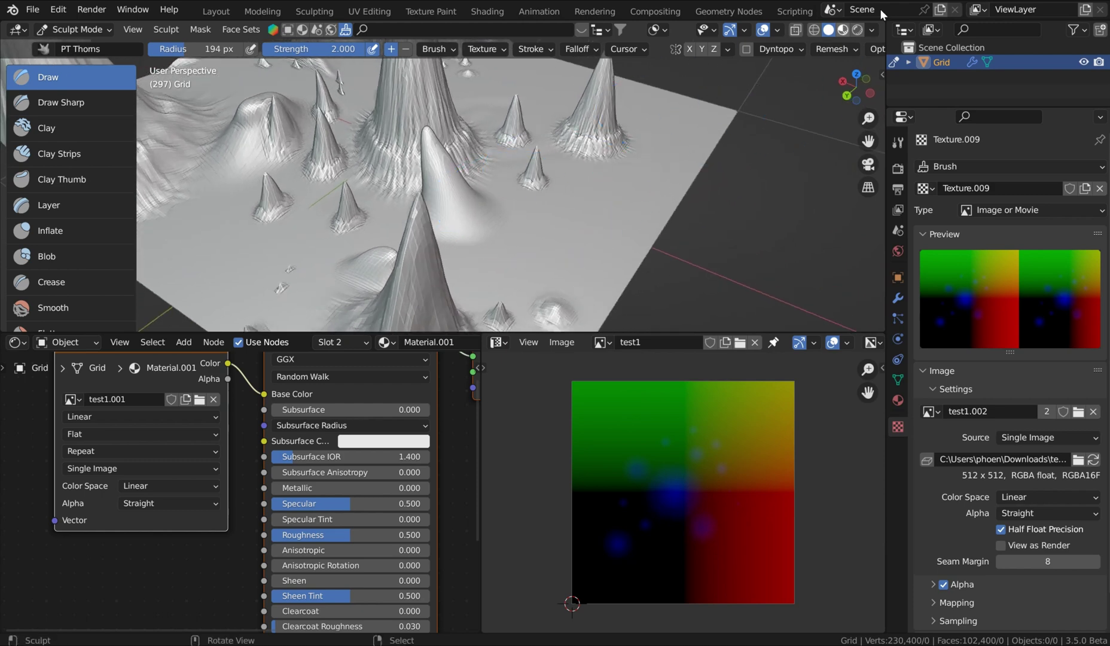
{"action": "key", "text": "alt+Tab"}
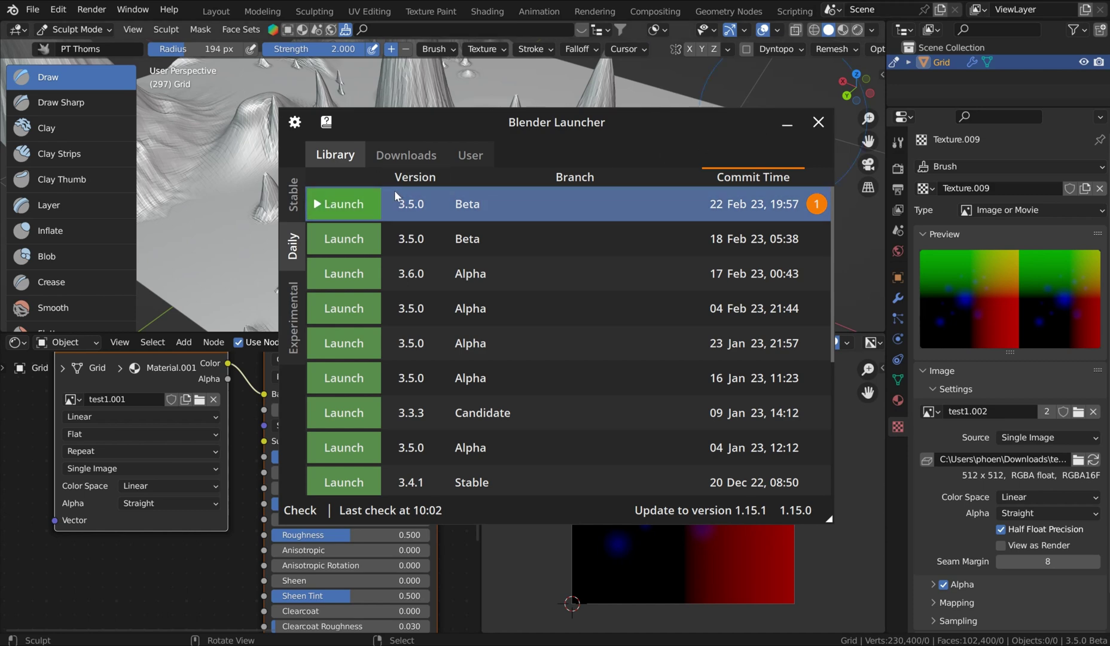
{"action": "left_click", "coordinate": [818, 122]}
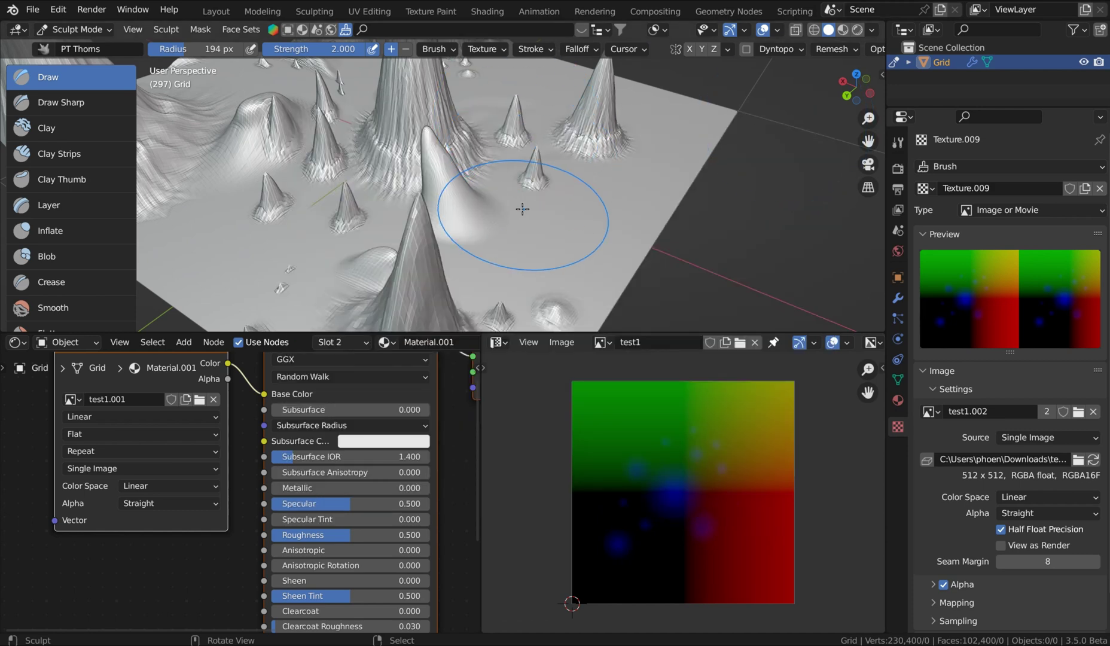
Sculpt another tall spike near the outer edge of the terrain with the PT Thoms brush.
{"action": "middle_click_drag", "start_coordinate": [532, 209], "coordinate": [561, 123]}
{"action": "mouse_move", "coordinate": [561, 123]}
{"action": "left_mouse_down"}
{"action": "mouse_move", "coordinate": [637, 33]}
{"action": "mouse_move", "coordinate": [589, 112]}
{"action": "mouse_move", "coordinate": [547, 154]}
{"action": "mouse_move", "coordinate": [473, 146]}
{"action": "mouse_move", "coordinate": [576, 137]}
{"action": "mouse_move", "coordinate": [589, 115]}
{"action": "mouse_move", "coordinate": [563, 95]}
{"action": "left_mouse_up"}
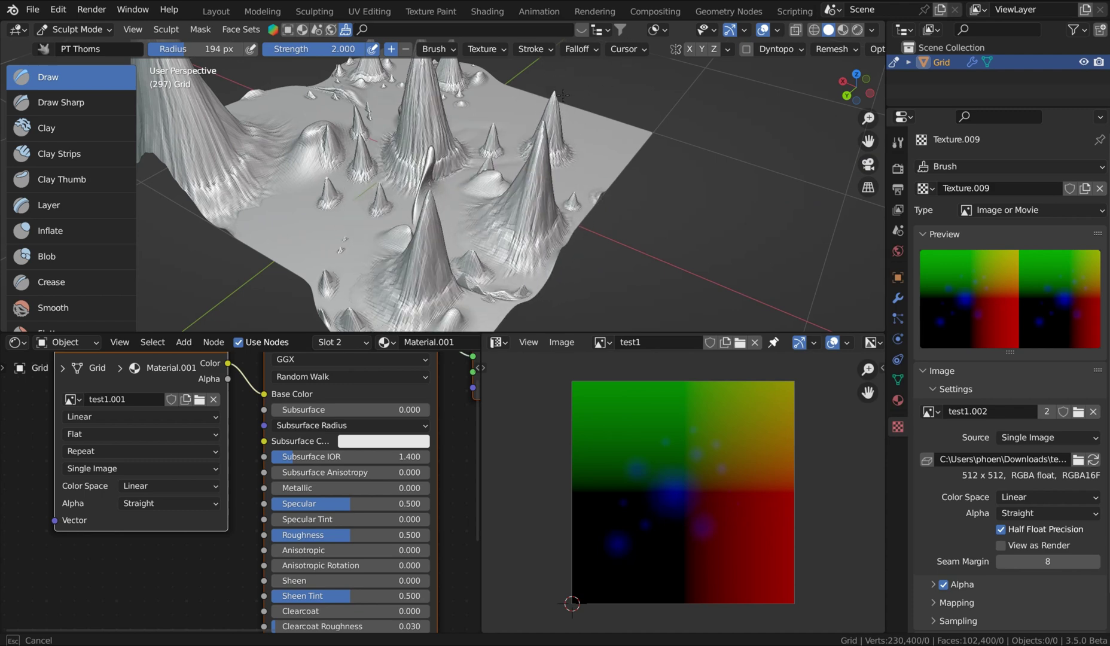
{"action": "middle_click_drag", "start_coordinate": [469, 148], "coordinate": [483, 203]}
Switch the sculpted grid to Object Mode and apply Shade Smooth to it.
{"action": "key", "text": "ctrl+Tab"}
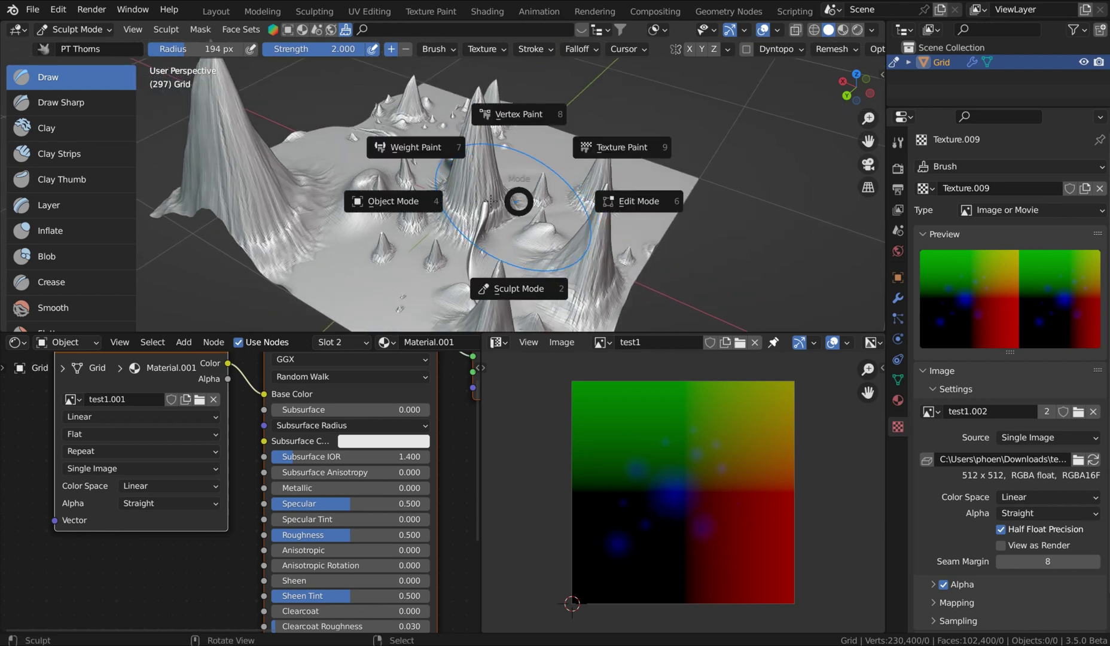
{"action": "left_click", "coordinate": [418, 205]}
{"action": "key", "text": "q"}
{"action": "left_click", "coordinate": [425, 191]}
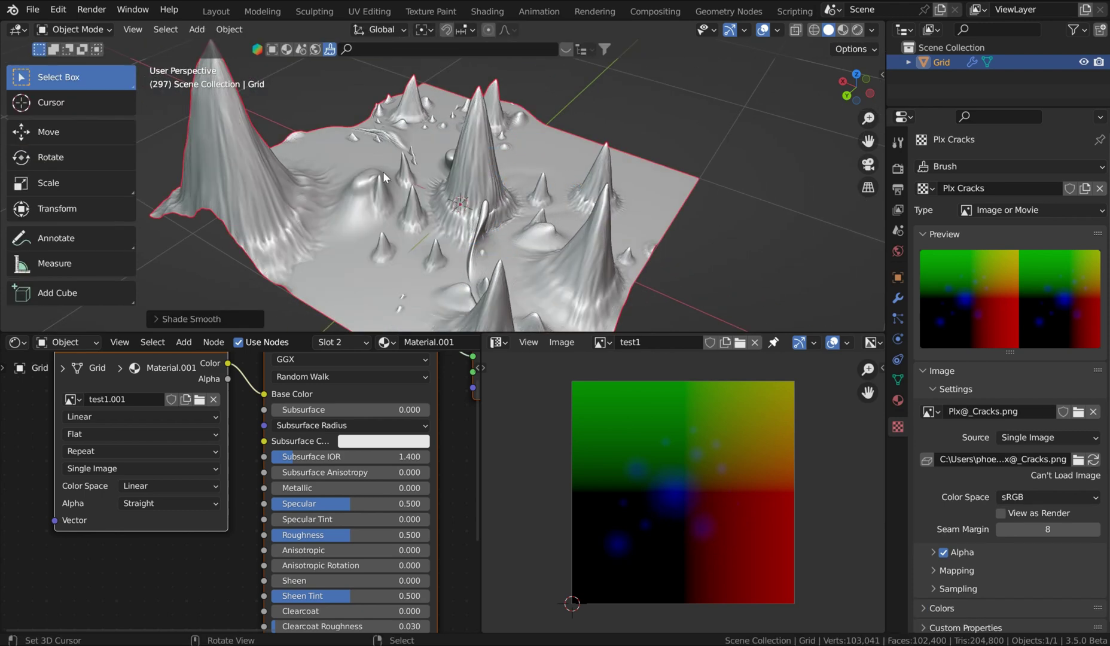
Examine the spikes, horns and overhanging shapes on the sculpted example terrains up close and from several angles.
{"action": "middle_click_drag", "start_coordinate": [357, 160], "coordinate": [607, 87]}
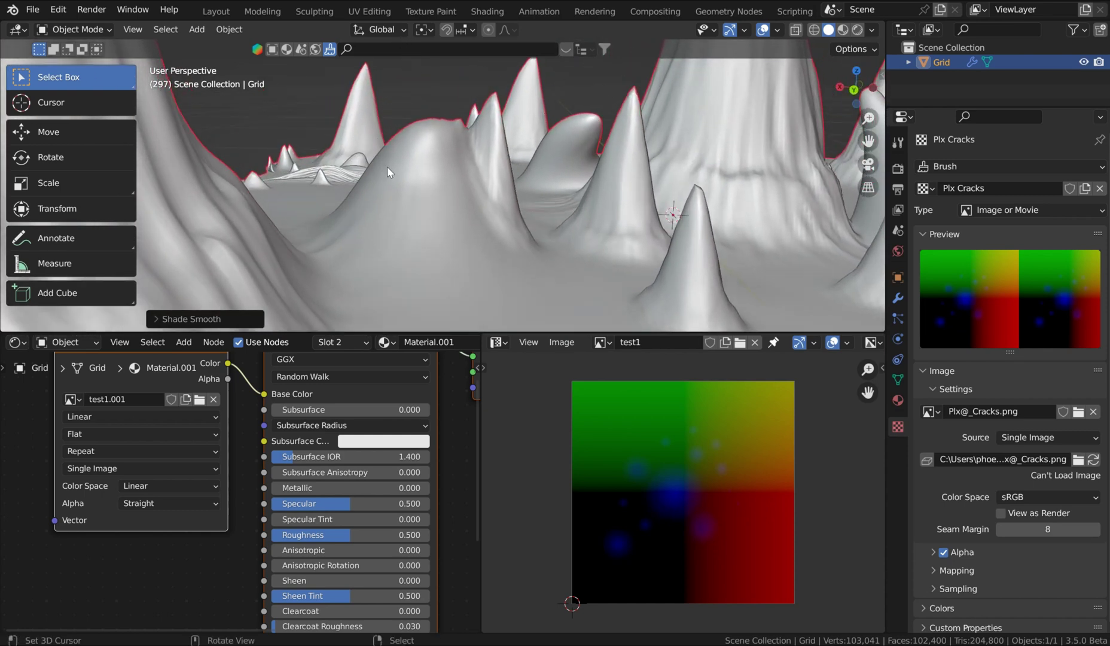
{"action": "key", "text": "ctrl+Tab"}
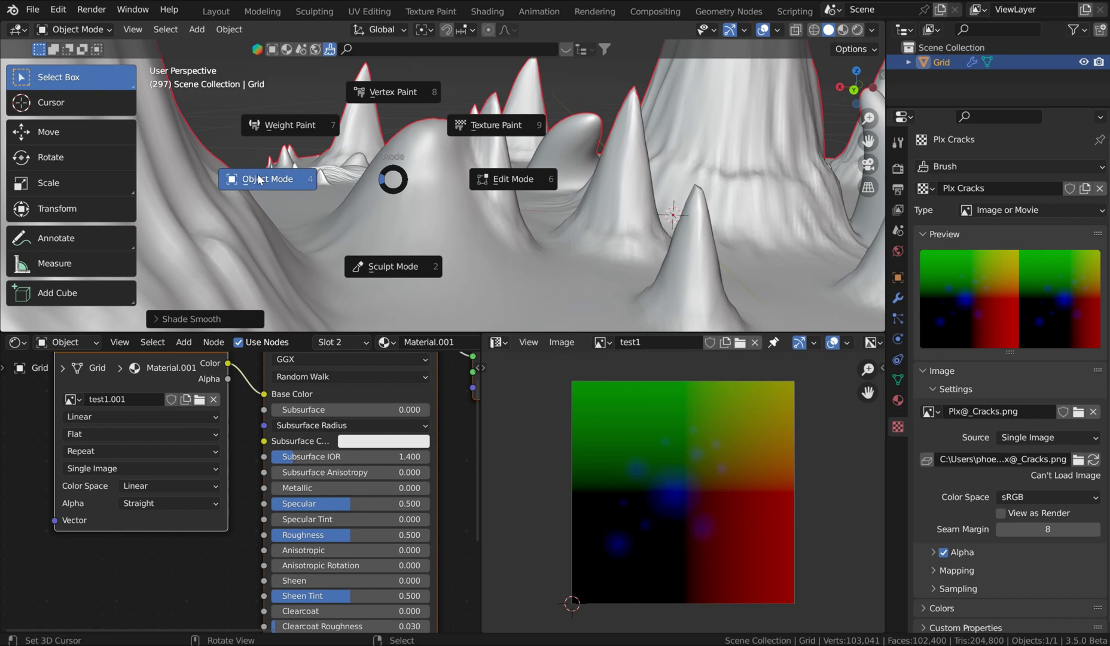
{"action": "key", "text": "Escape"}
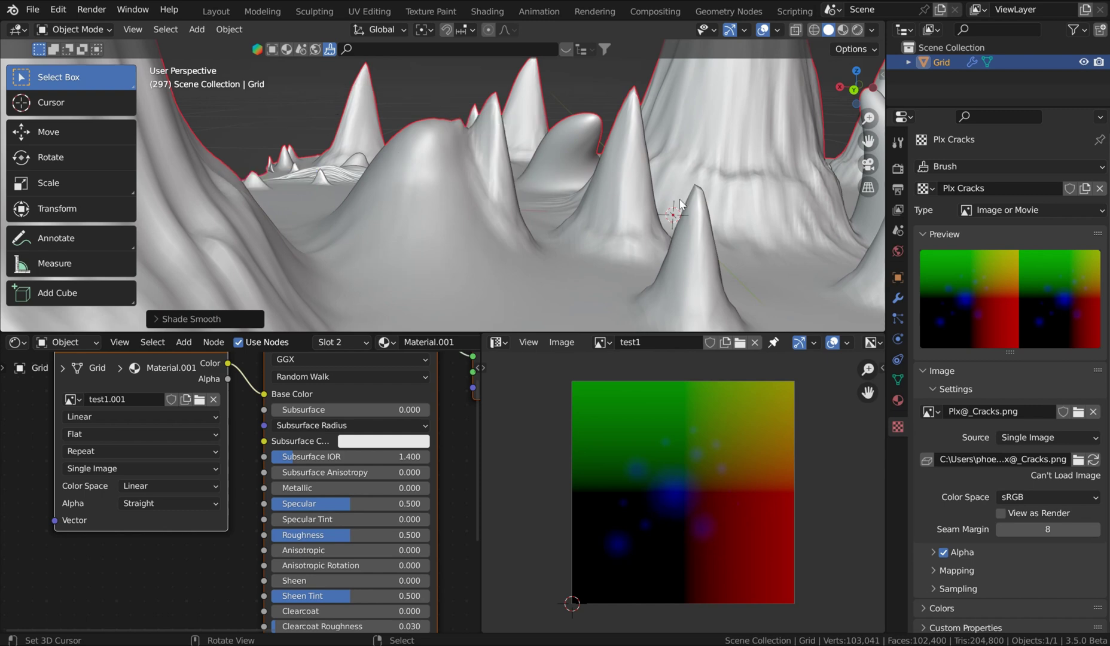
{"action": "middle_click_drag", "start_coordinate": [671, 182], "coordinate": [641, 197]}
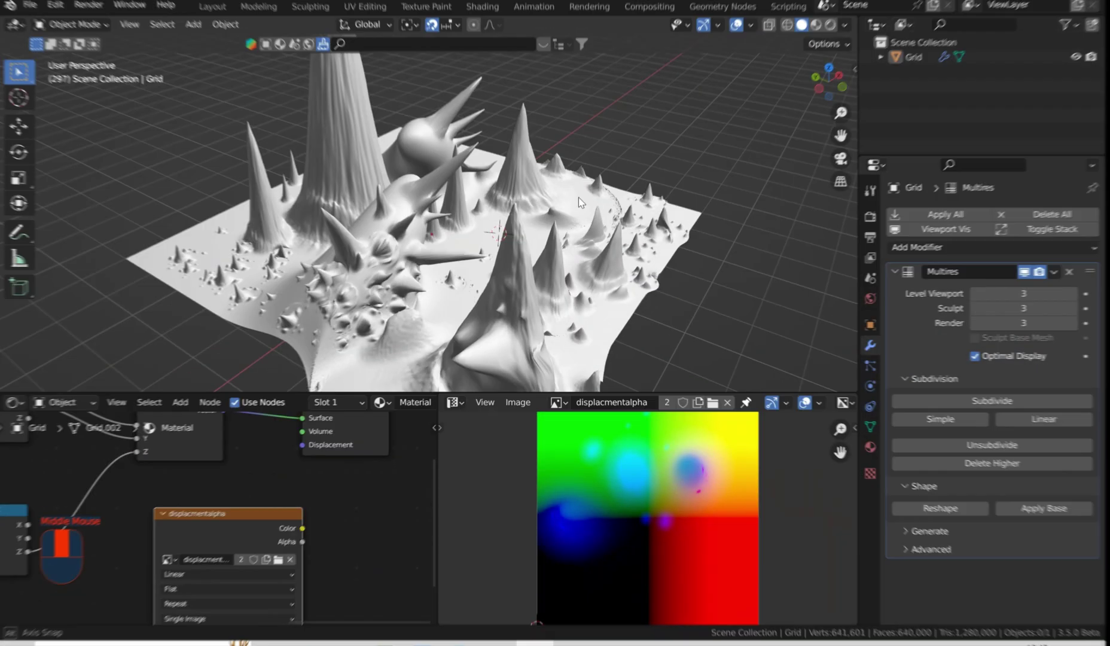
{"action": "middle_click_drag", "start_coordinate": [485, 241], "coordinate": [517, 184]}
{"action": "scroll", "coordinate": [670, 256], "scroll_direction": "up", "scroll_amount": 3}
{"action": "scroll", "coordinate": [400, 148], "scroll_direction": "down", "scroll_amount": 1, "text": "shift"}
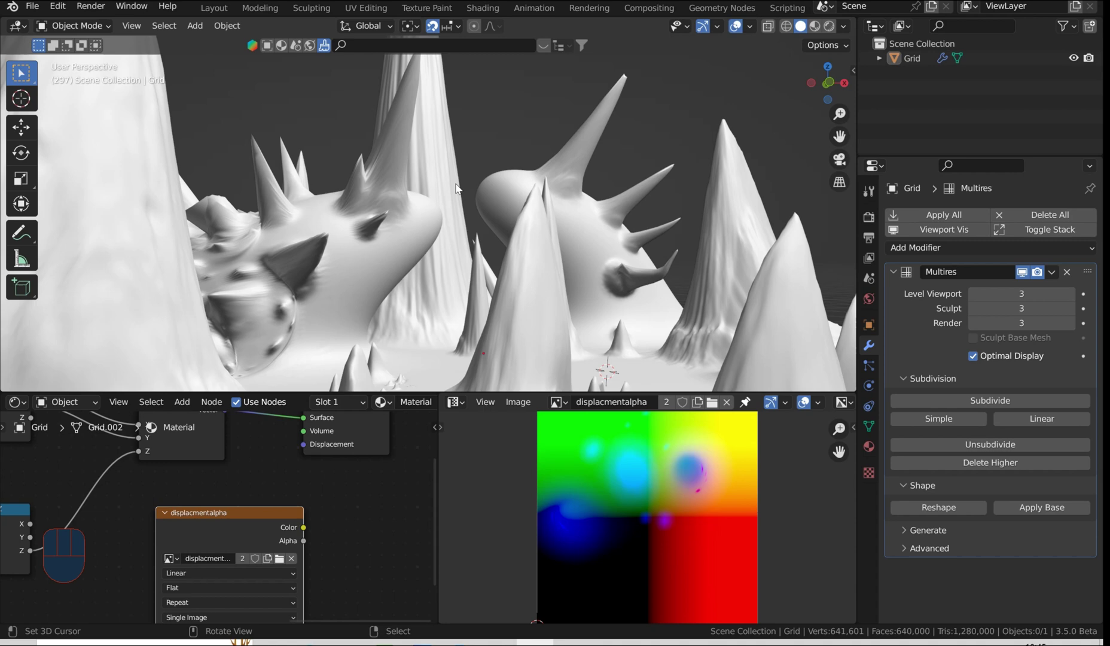
{"action": "middle_click_drag", "start_coordinate": [413, 151], "coordinate": [452, 181]}
{"action": "scroll", "coordinate": [451, 181], "scroll_direction": "down", "scroll_amount": 2}
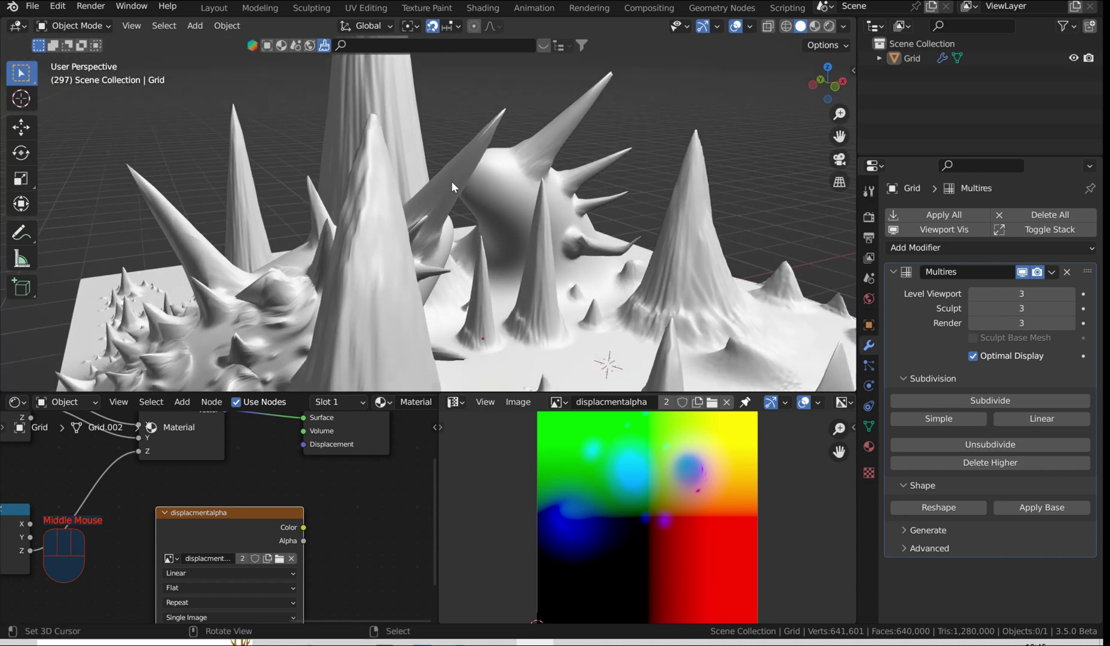
{"action": "scroll", "coordinate": [451, 181], "scroll_direction": "down", "scroll_amount": 1, "text": "shift"}
{"action": "middle_click_drag", "start_coordinate": [485, 218], "coordinate": [616, 35], "text": "shift"}
{"action": "scroll", "coordinate": [417, 189], "scroll_direction": "up", "scroll_amount": 2}
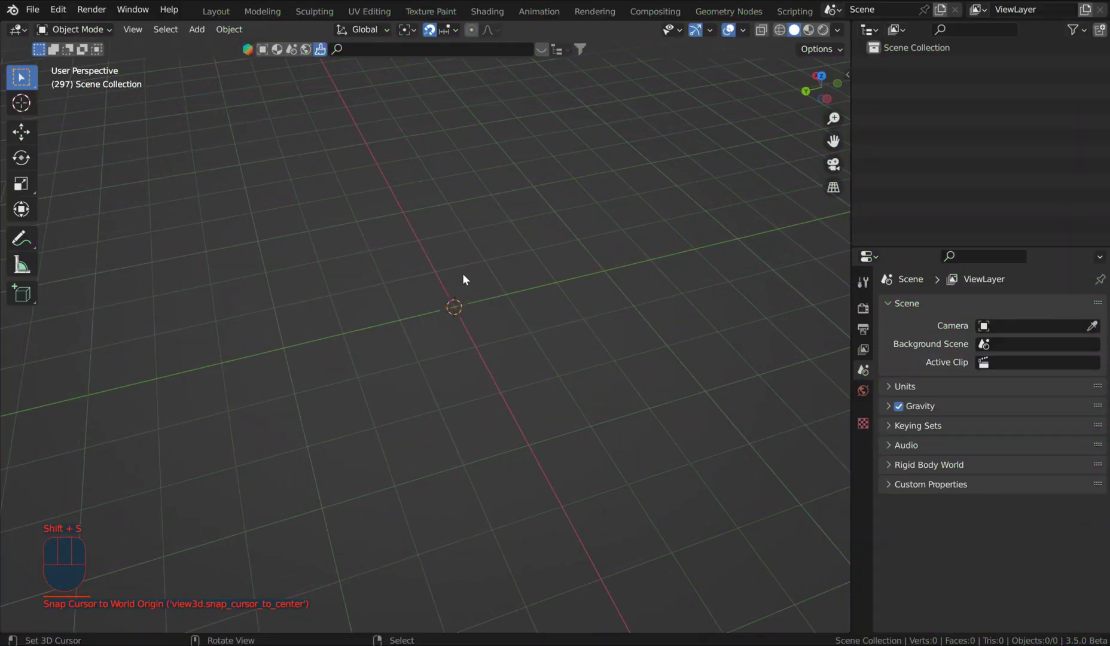
Add a grid mesh at the world origin with 50 X subdivisions and 50 Y subdivisions.
{"action": "mouse_move", "coordinate": [462, 273]}
{"action": "middle_mouse_down", "text": "shift"}
{"action": "mouse_move", "coordinate": [472, 293]}
{"action": "mouse_move", "coordinate": [467, 280]}
{"action": "middle_mouse_up", "text": "shift"}
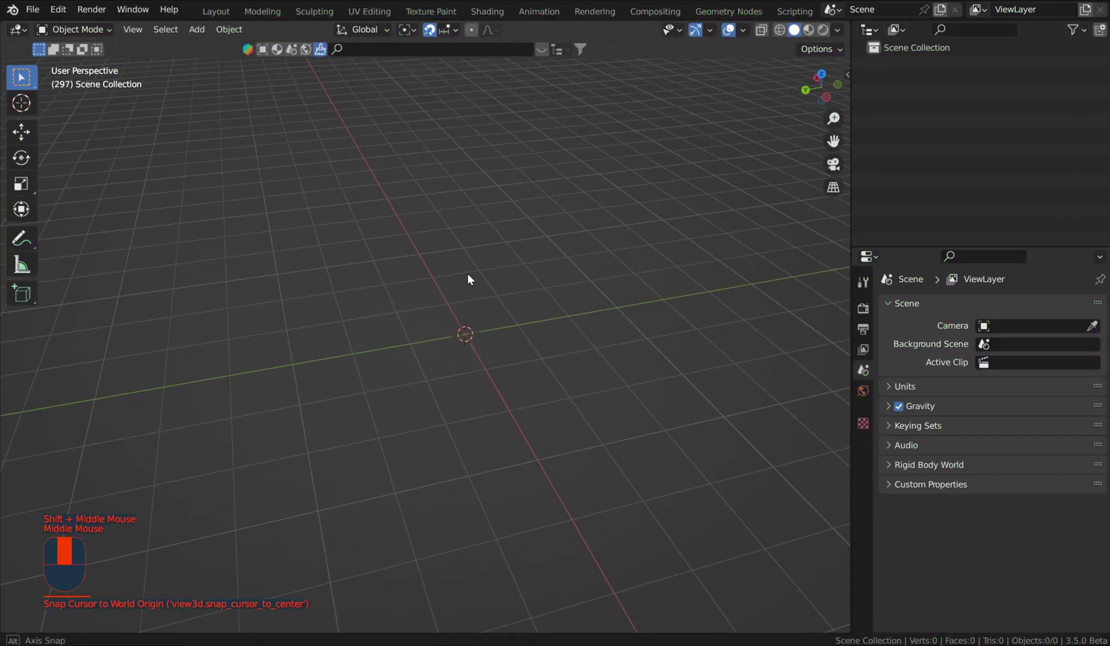
{"action": "key", "text": "shift+a"}
{"action": "mouse_move", "coordinate": [466, 273]}
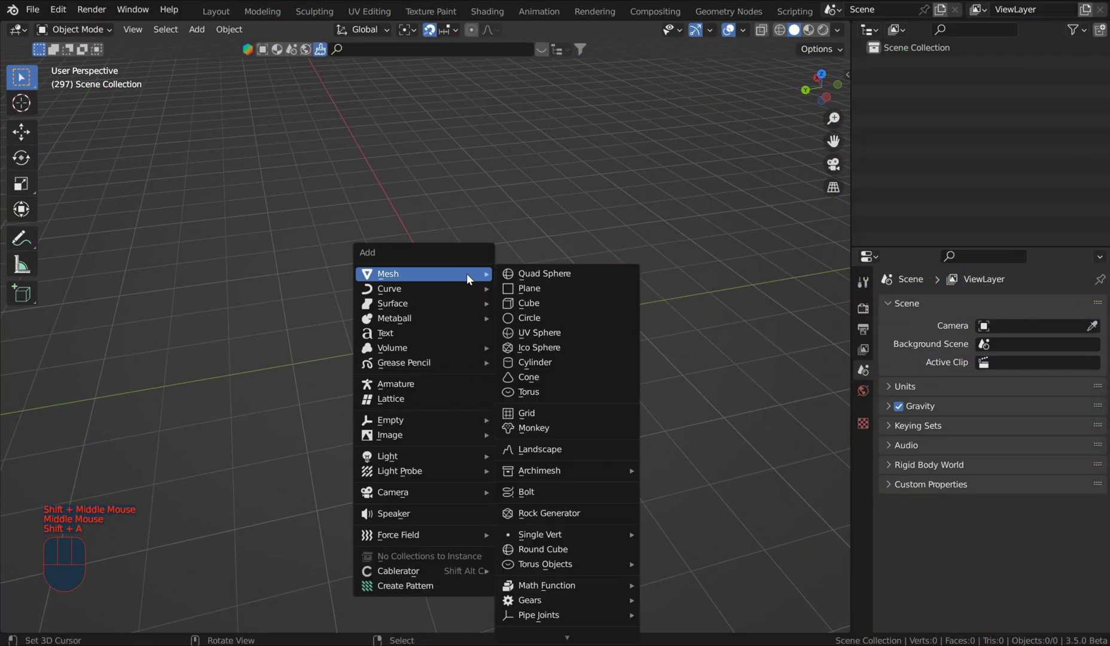
{"action": "left_click", "coordinate": [556, 417]}
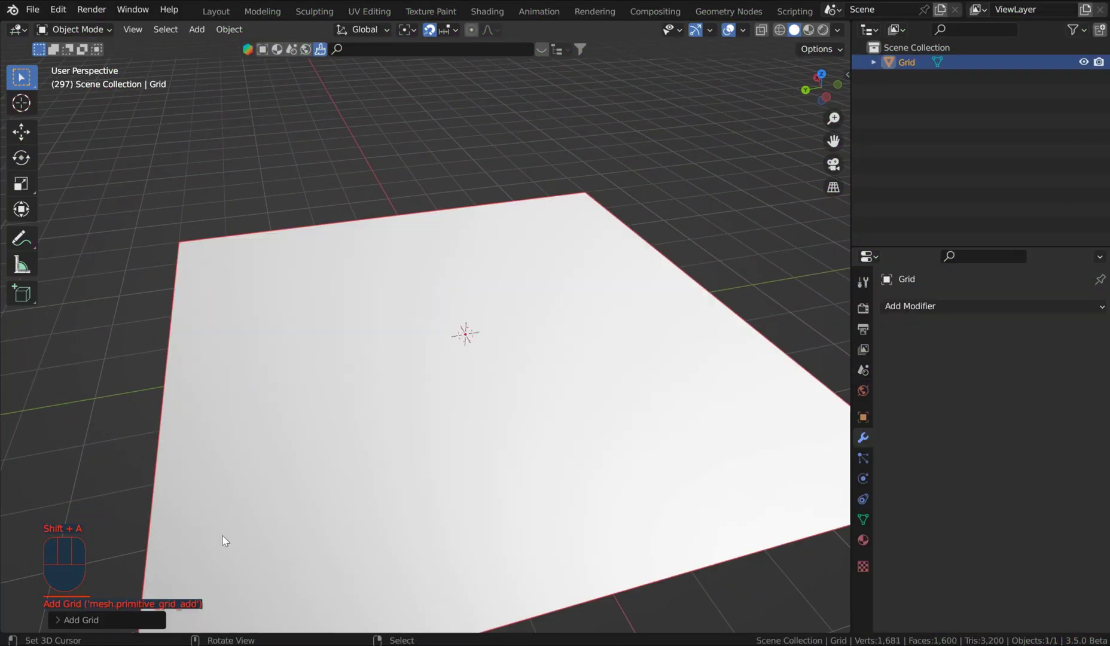
{"action": "left_click", "coordinate": [54, 619]}
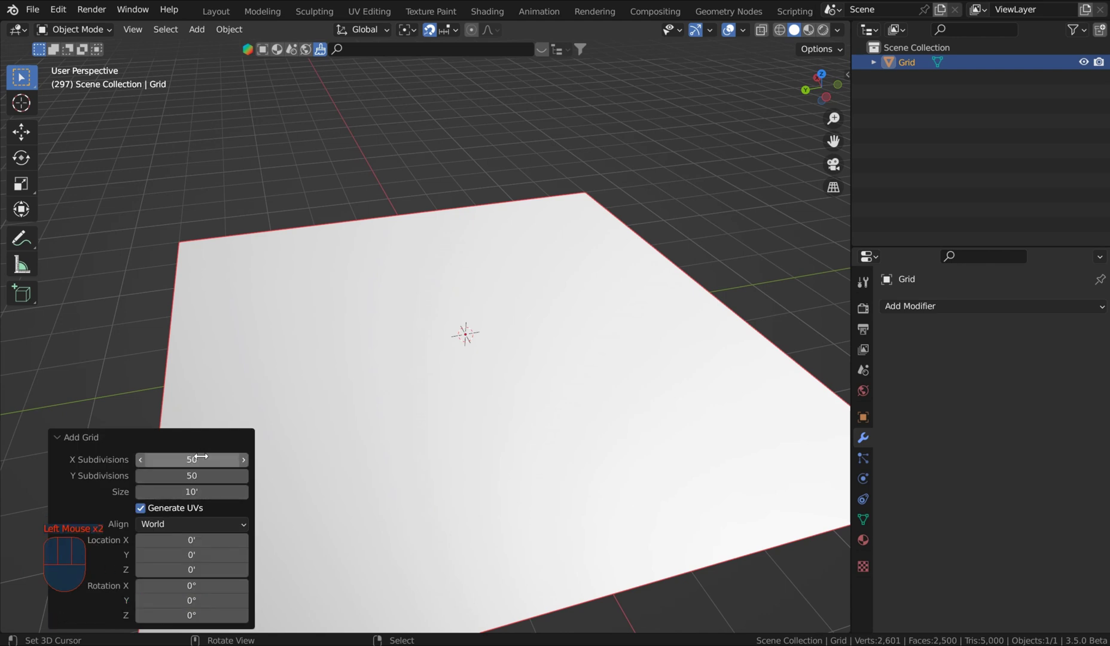
{"action": "key", "text": "Return"}
Subdivide all faces of the grid with 1 cut in Edit Mode, and return to Object Mode.
{"action": "right_click", "coordinate": [598, 385]}
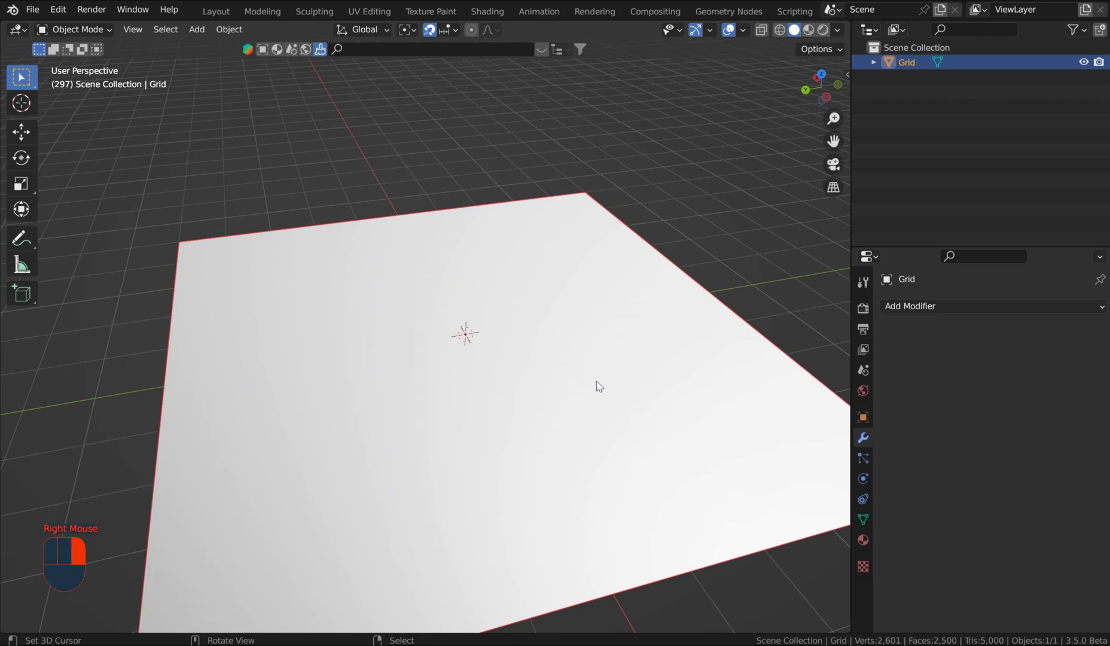
{"action": "right_click", "coordinate": [534, 320]}
{"action": "key", "text": "Tab"}
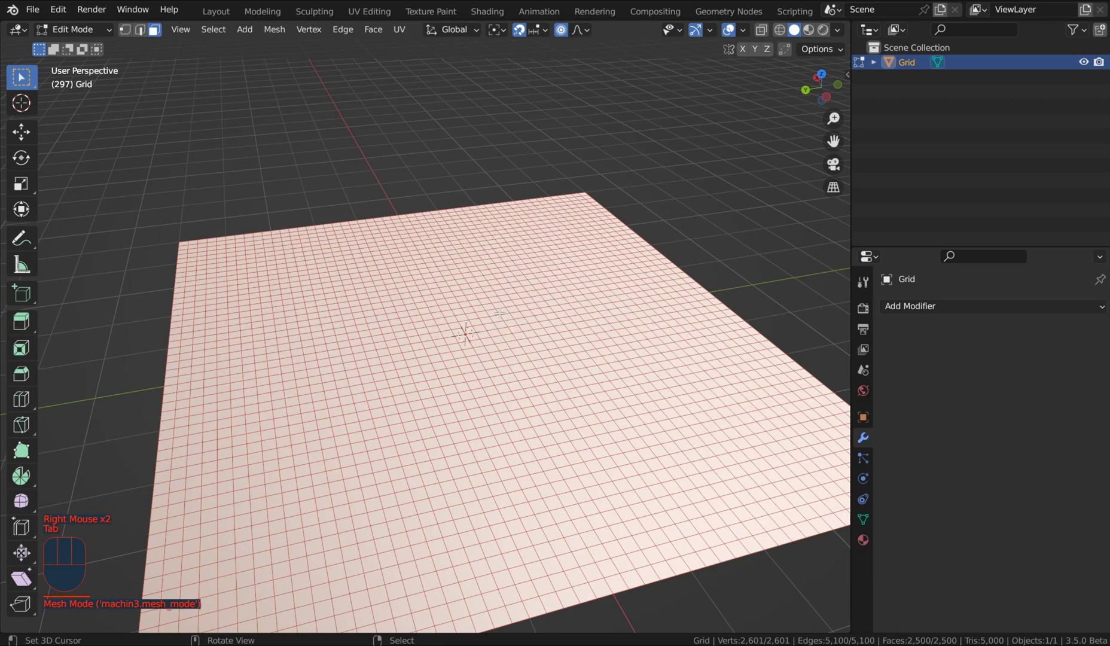
{"action": "scroll", "coordinate": [500, 312], "scroll_direction": "down", "scroll_amount": 3}
{"action": "middle_click_drag", "start_coordinate": [502, 316], "coordinate": [534, 311]}
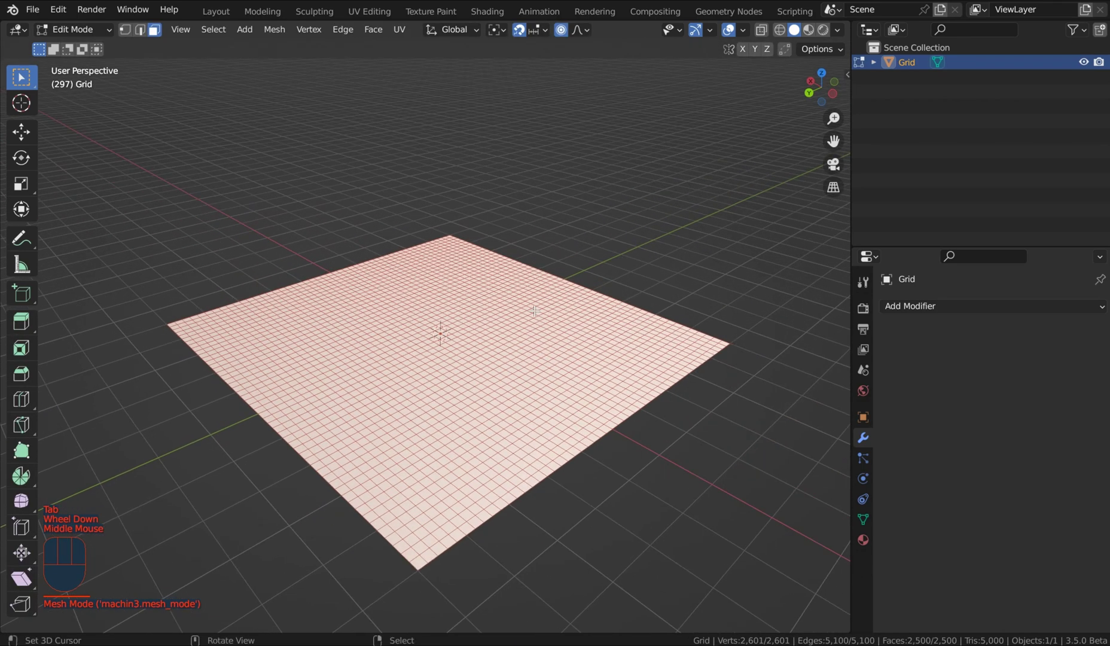
{"action": "key", "text": "w"}
{"action": "left_click", "coordinate": [458, 334]}
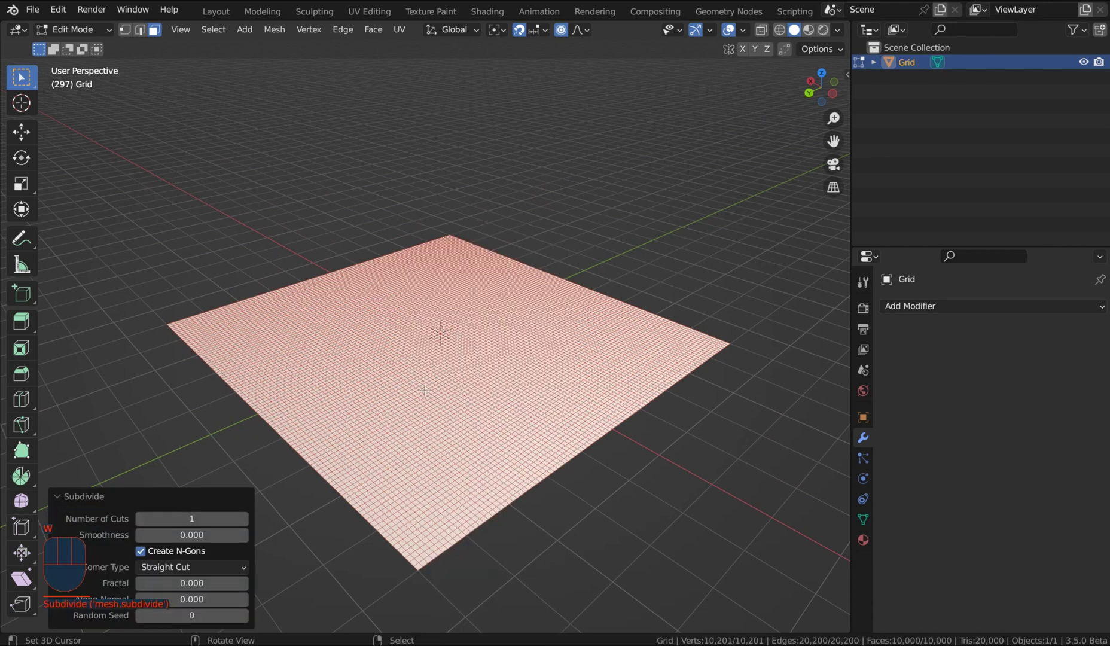
{"action": "key", "text": "Tab"}
{"action": "middle_click_drag", "start_coordinate": [460, 271], "coordinate": [478, 272]}
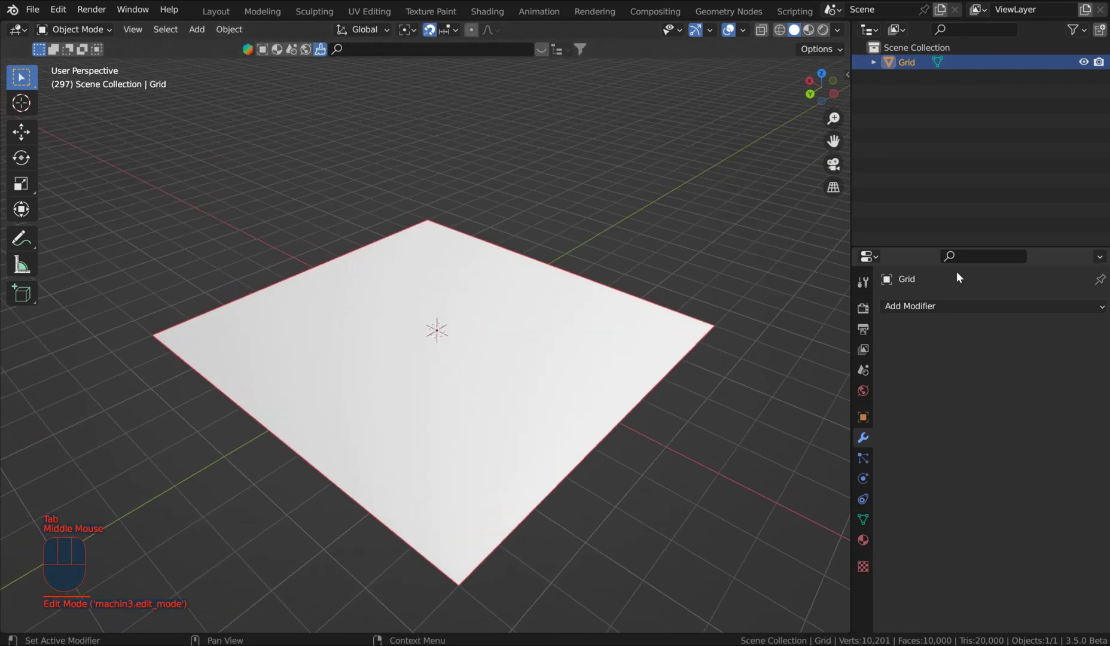
Add a Multiresolution modifier to the grid and subdivide it to level 3.
{"action": "left_click", "coordinate": [964, 307]}
{"action": "left_click", "coordinate": [839, 494]}
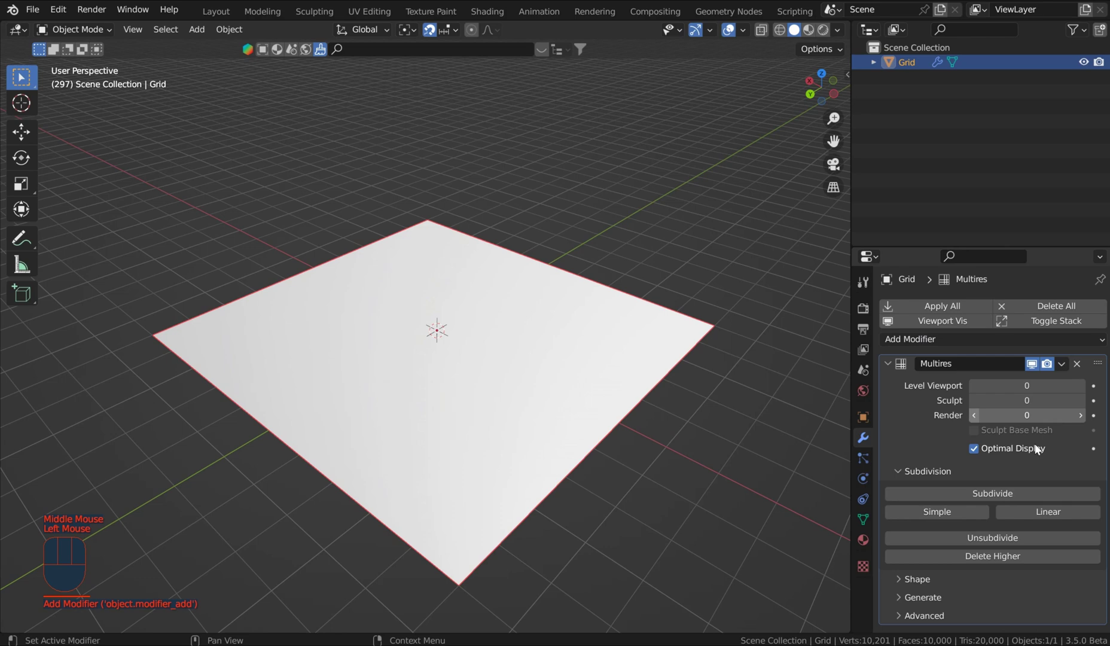
{"action": "left_click", "coordinate": [995, 493]}
{"action": "left_click", "coordinate": [995, 493]}
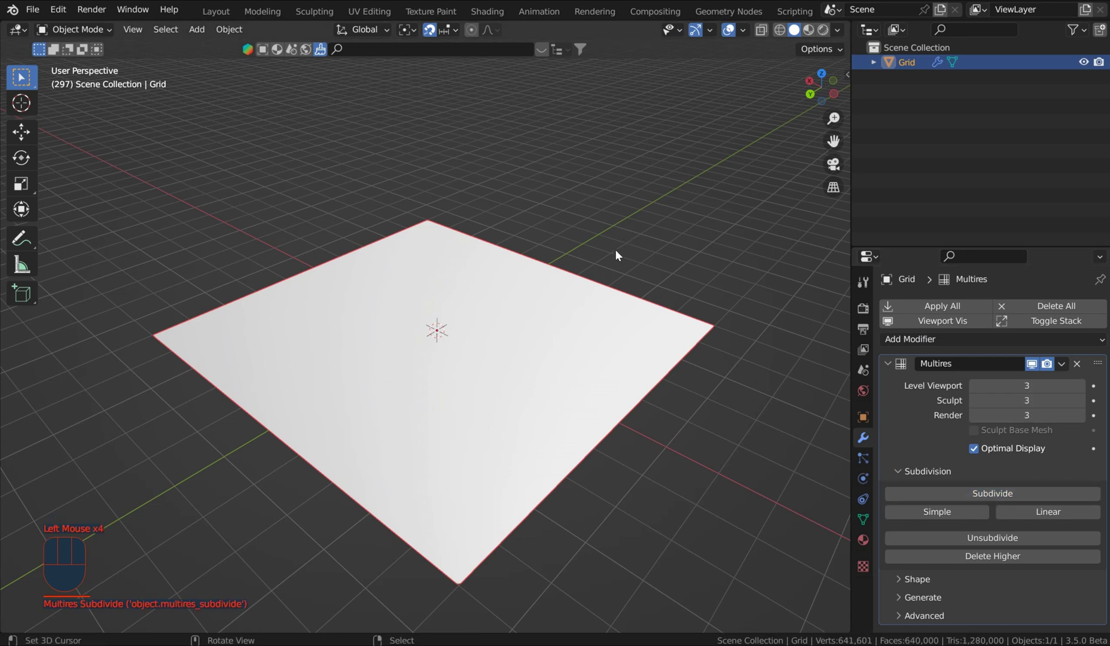
{"action": "key", "text": "Tab"}
{"action": "key", "text": "Tab"}
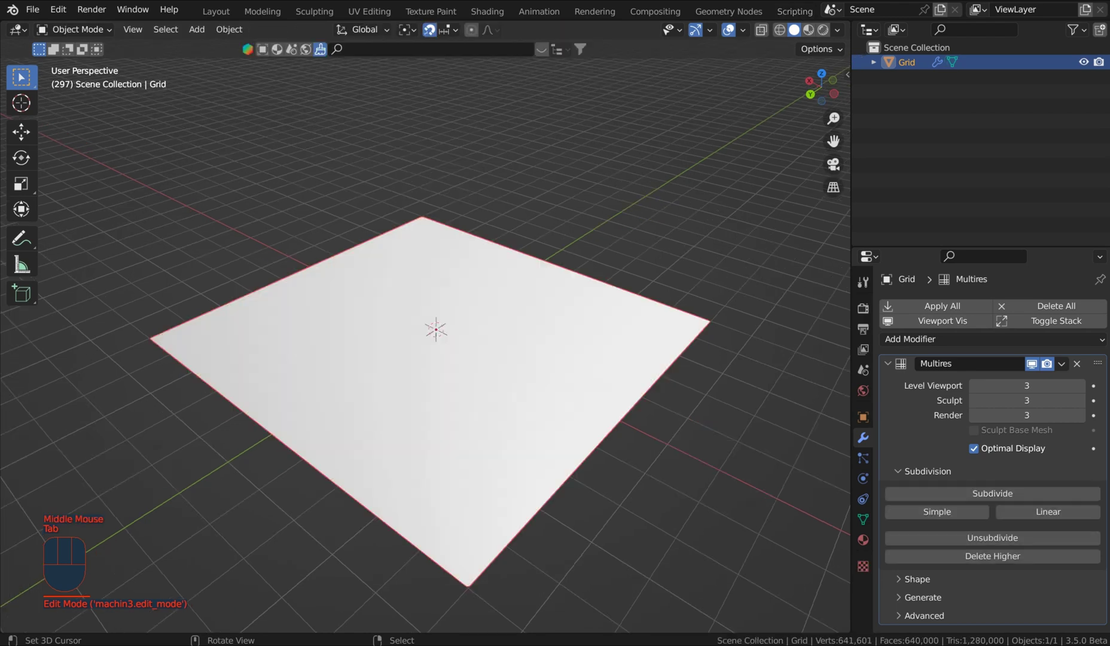
Enter Sculpt Mode and pull two curved horns out of the grid, facing each other, with the Snake Hook brush.
{"action": "middle_click_drag", "start_coordinate": [598, 197], "coordinate": [394, 345]}
{"action": "right_click", "coordinate": [393, 347]}
{"action": "key", "text": "ctrl+Tab"}
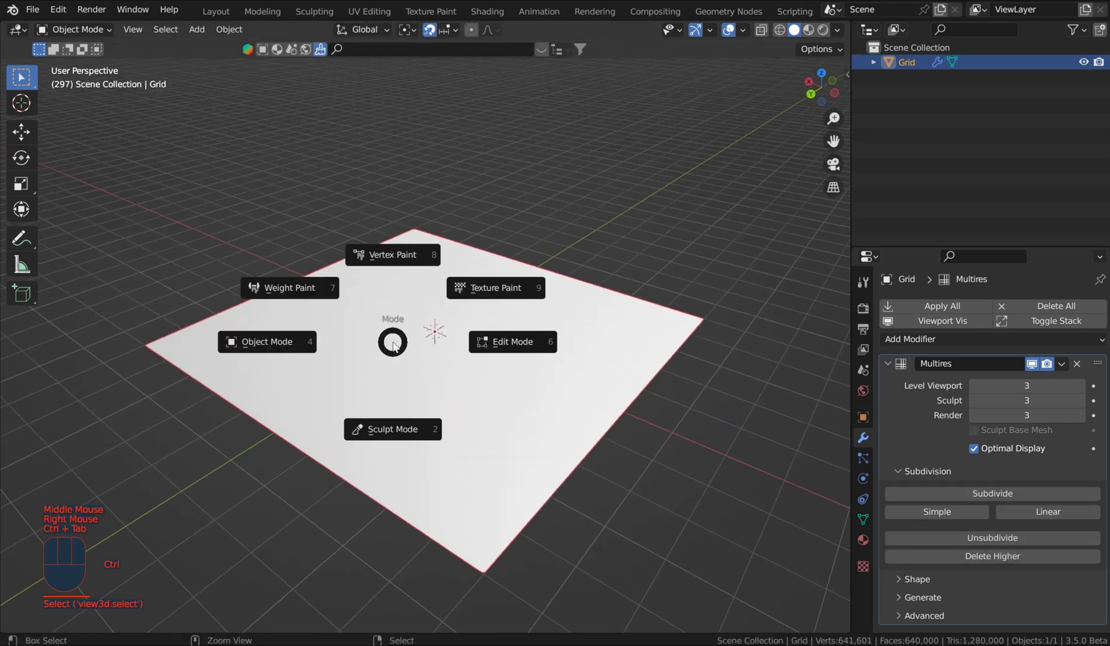
{"action": "middle_click_drag", "start_coordinate": [371, 333], "coordinate": [212, 273], "text": "shift"}
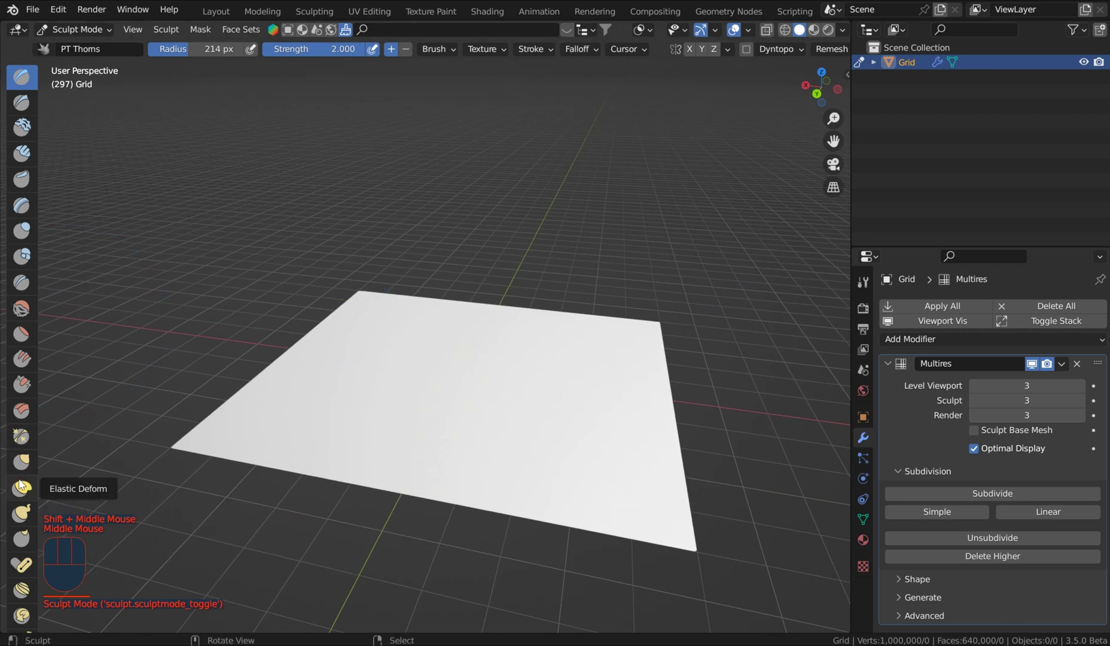
{"action": "left_click", "coordinate": [21, 513]}
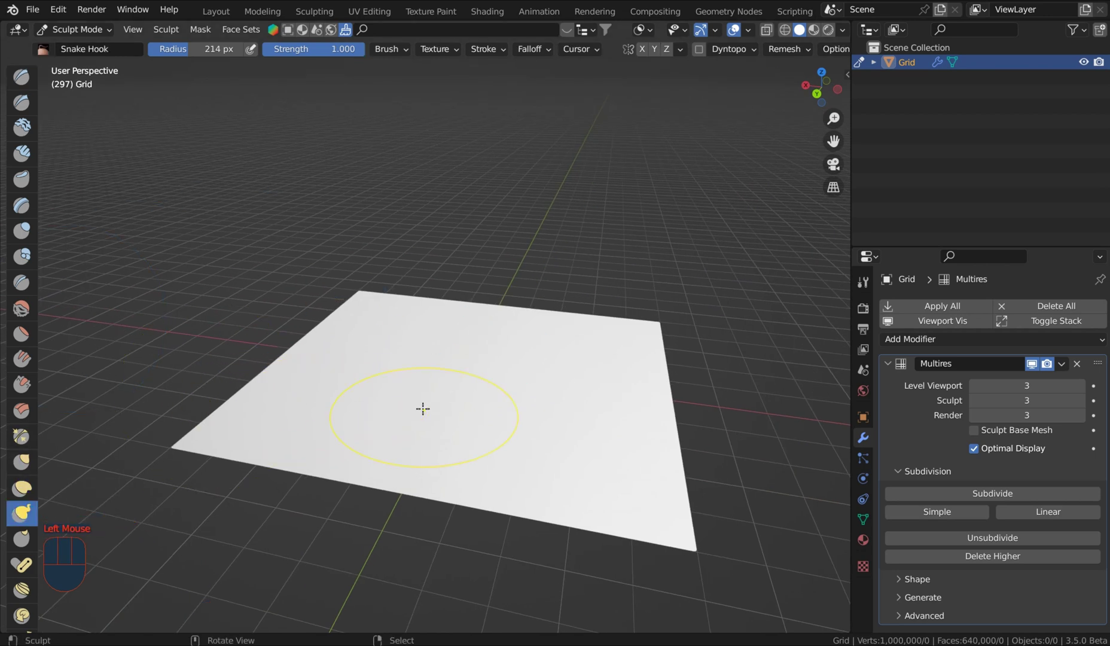
{"action": "mouse_move", "coordinate": [423, 406]}
{"action": "left_mouse_down"}
{"action": "mouse_move", "coordinate": [359, 390]}
{"action": "mouse_move", "coordinate": [362, 371]}
{"action": "mouse_move", "coordinate": [390, 333]}
{"action": "mouse_move", "coordinate": [467, 312]}
{"action": "left_mouse_up"}
{"action": "middle_click_drag", "start_coordinate": [441, 248], "coordinate": [648, 392]}
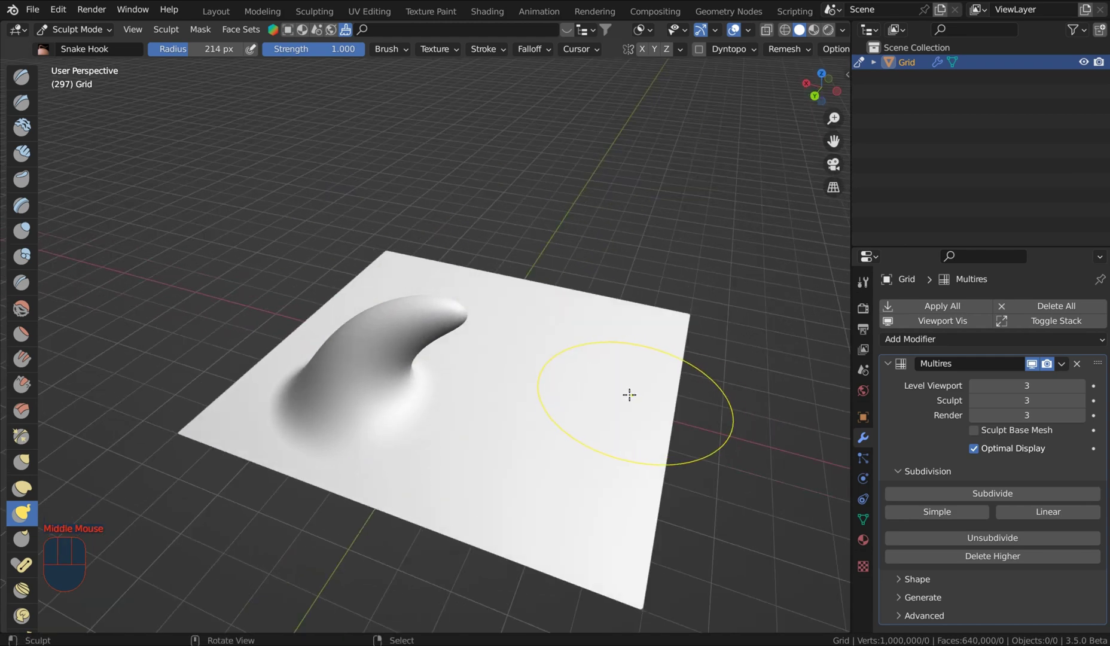
{"action": "mouse_move", "coordinate": [614, 407]}
{"action": "left_mouse_down"}
{"action": "mouse_move", "coordinate": [601, 368]}
{"action": "mouse_move", "coordinate": [545, 327]}
{"action": "mouse_move", "coordinate": [489, 318]}
{"action": "left_mouse_up"}
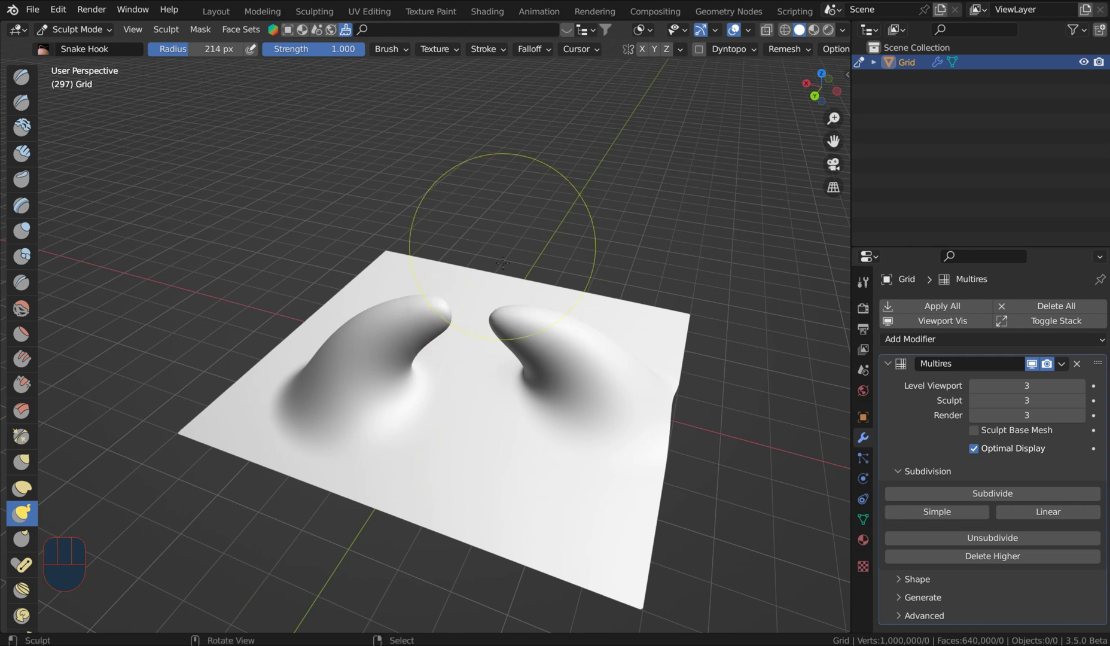
Browse the BlenderKit brush assets and load the PT Thoms spike brush for sculpting.
{"action": "left_click", "coordinate": [566, 30]}
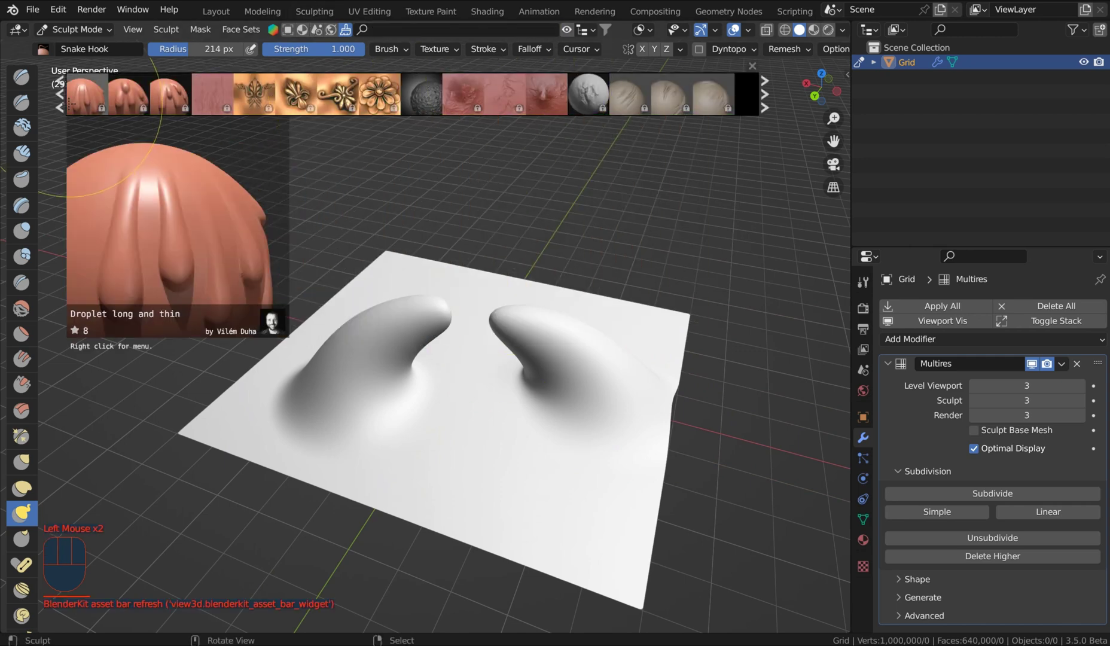
{"action": "left_click", "coordinate": [60, 106]}
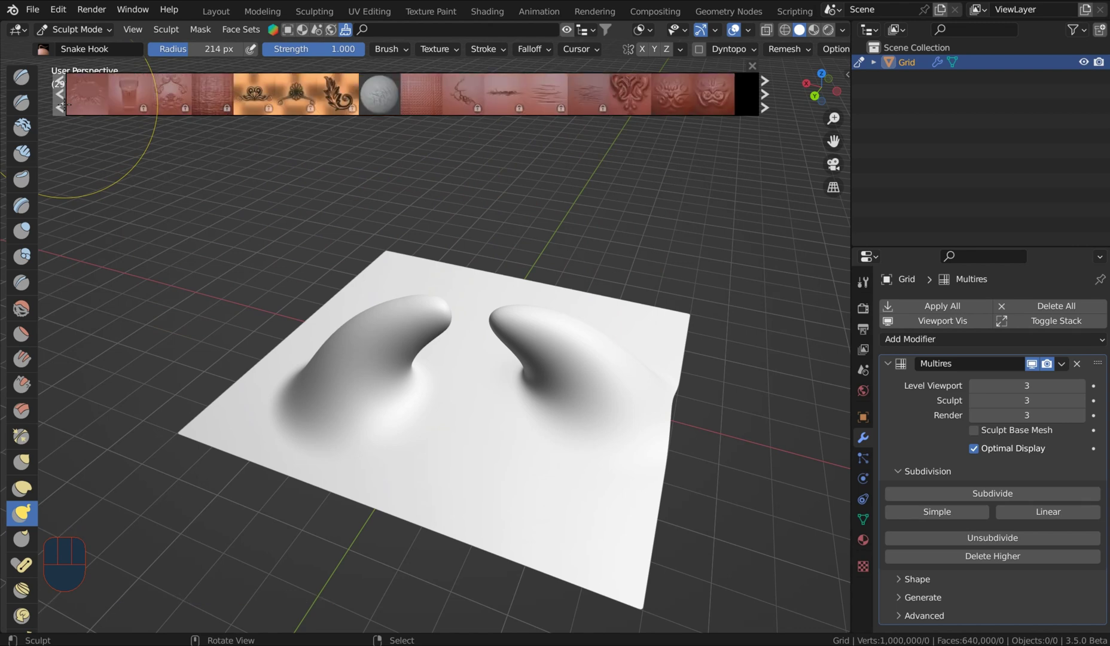
{"action": "left_click", "coordinate": [60, 106]}
{"action": "left_click", "coordinate": [60, 106]}
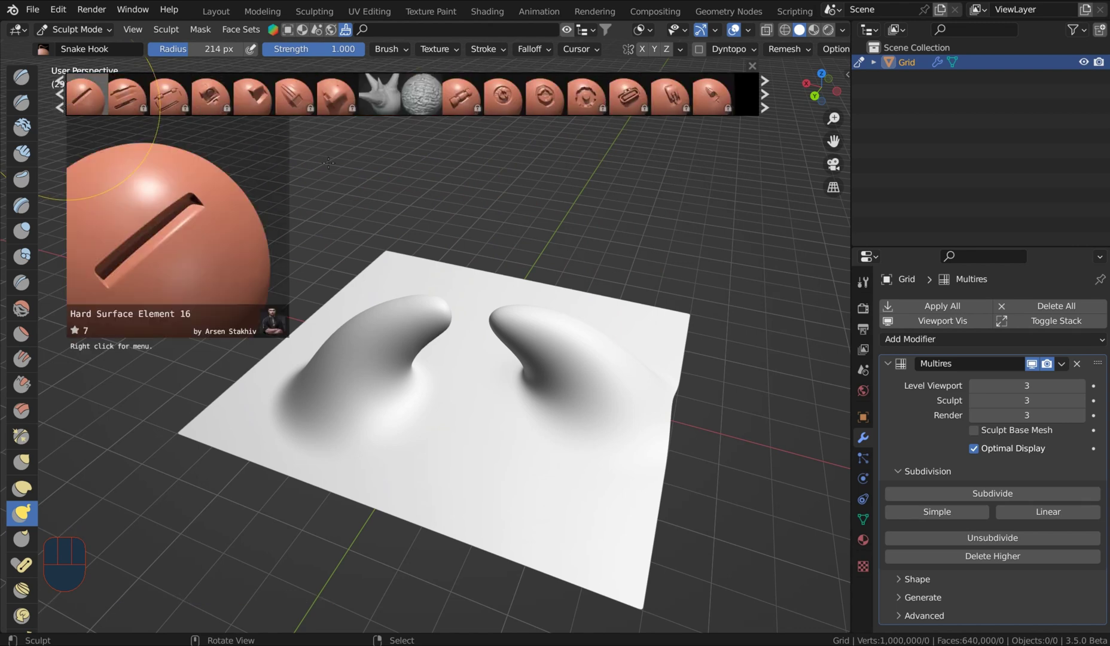
{"action": "mouse_move", "coordinate": [383, 99]}
{"action": "mouse_move", "coordinate": [383, 97]}
{"action": "left_mouse_down"}
{"action": "mouse_move", "coordinate": [414, 175]}
{"action": "mouse_move", "coordinate": [426, 260]}
{"action": "left_mouse_up"}
Raise a tall spike between the two horns and place several small spikes on both horns with the PT Thoms brush.
{"action": "left_click_drag", "start_coordinate": [463, 424], "coordinate": [473, 338]}
{"action": "mouse_move", "coordinate": [474, 338]}
{"action": "middle_mouse_down"}
{"action": "mouse_move", "coordinate": [479, 305]}
{"action": "mouse_move", "coordinate": [345, 378]}
{"action": "middle_mouse_up"}
{"action": "left_click", "coordinate": [328, 375]}
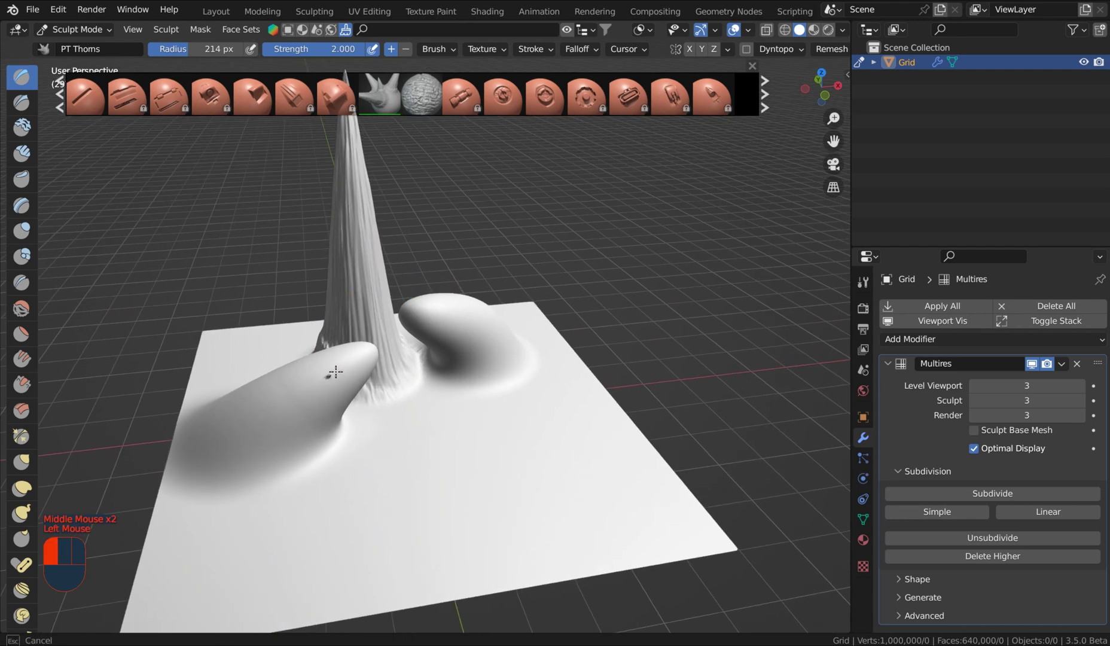
{"action": "left_click", "coordinate": [288, 389]}
{"action": "left_click", "coordinate": [294, 361]}
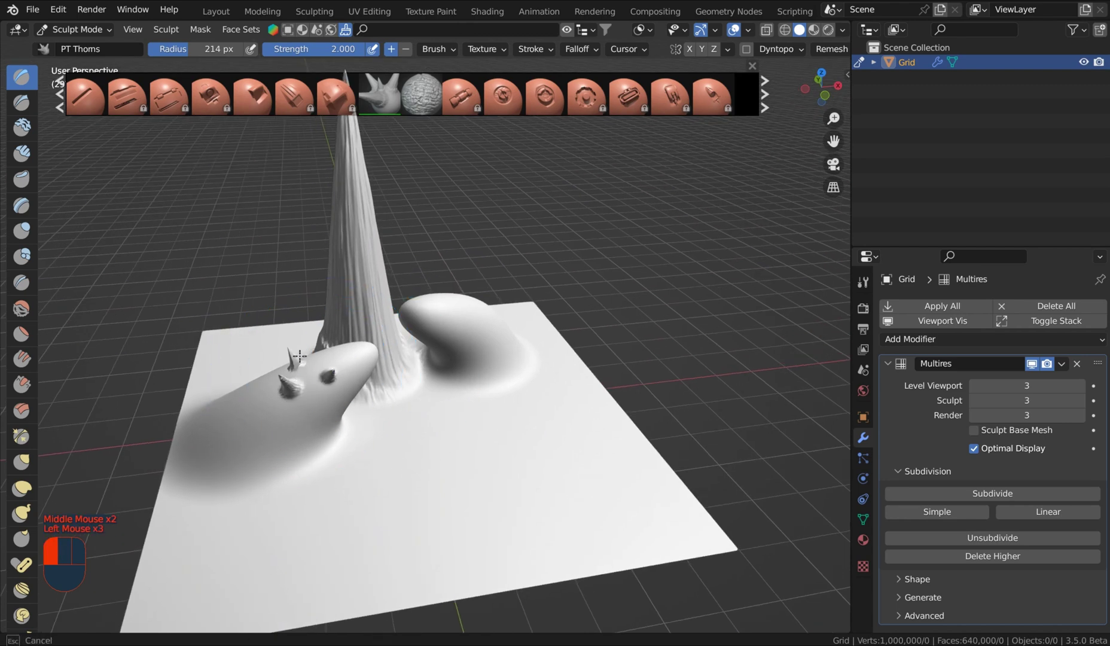
{"action": "left_click", "coordinate": [456, 301]}
{"action": "left_click", "coordinate": [488, 318]}
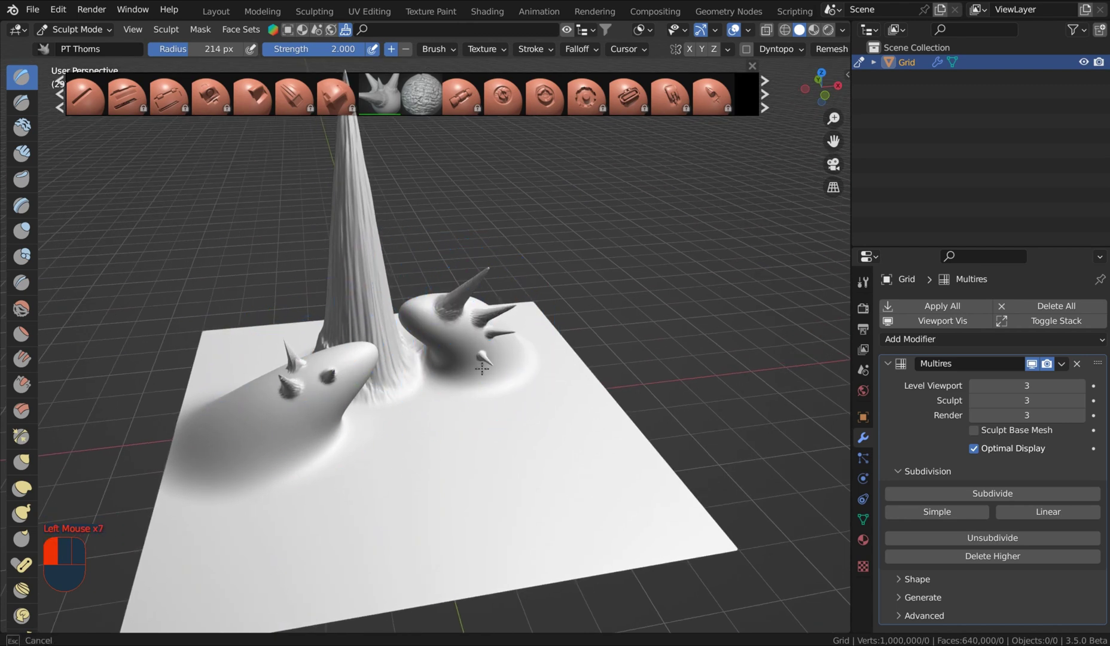
Cover the nearer horn with more spikes of varying length around its tip, side and back.
{"action": "left_click", "coordinate": [330, 376]}
{"action": "left_click", "coordinate": [335, 387]}
{"action": "left_click", "coordinate": [303, 421]}
{"action": "left_click", "coordinate": [261, 426]}
{"action": "left_click", "coordinate": [239, 398]}
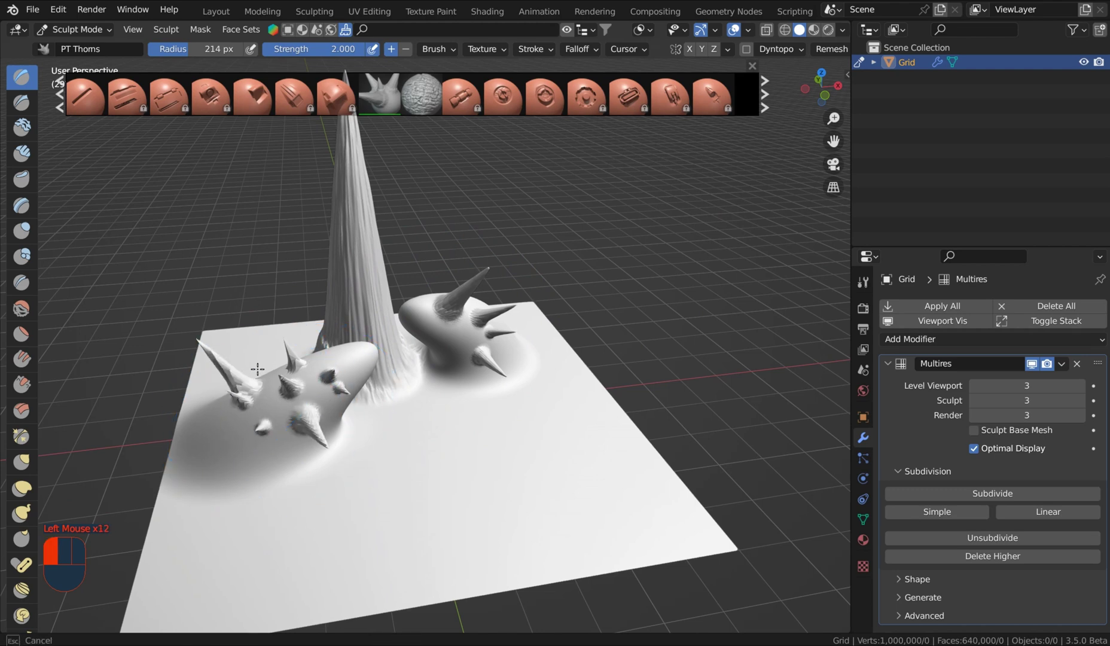
{"action": "left_click", "coordinate": [334, 367]}
{"action": "left_click", "coordinate": [341, 362]}
Add spikes of different heights to the flat grid surface around the base of the tall central spike.
{"action": "left_click", "coordinate": [402, 390]}
{"action": "left_click", "coordinate": [438, 412]}
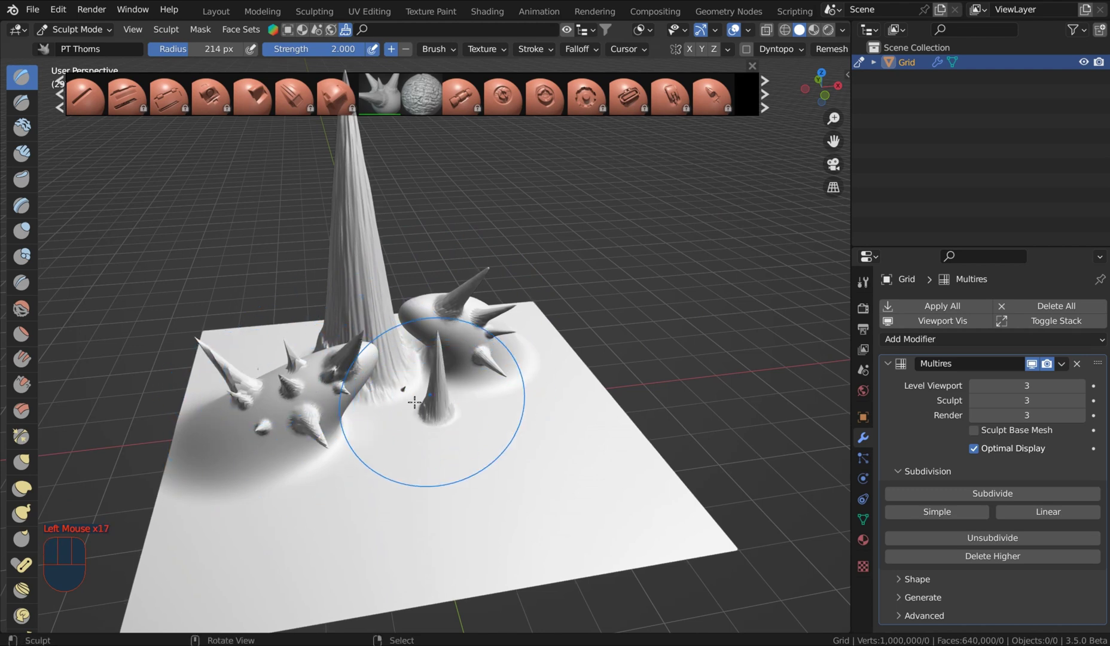
{"action": "left_click", "coordinate": [412, 412]}
{"action": "mouse_move", "coordinate": [412, 412]}
{"action": "middle_mouse_down"}
{"action": "mouse_move", "coordinate": [564, 388]}
{"action": "mouse_move", "coordinate": [330, 431]}
{"action": "middle_mouse_up"}
{"action": "left_click", "coordinate": [267, 419]}
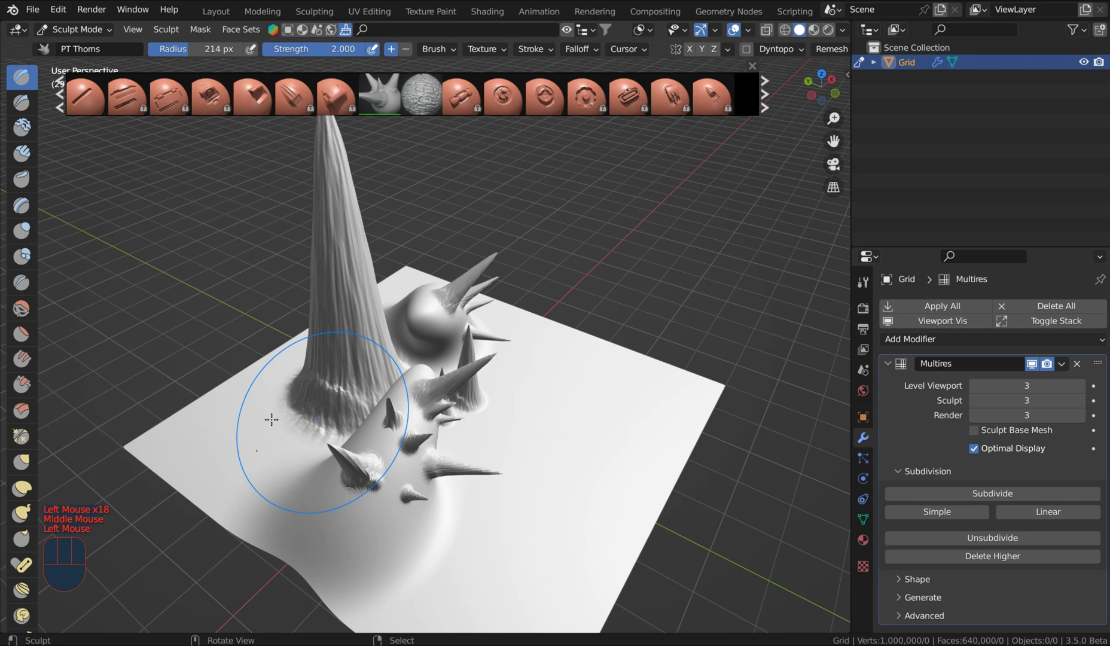
{"action": "left_click", "coordinate": [284, 365]}
{"action": "left_click", "coordinate": [294, 338]}
{"action": "left_click", "coordinate": [341, 325]}
{"action": "mouse_move", "coordinate": [341, 325]}
{"action": "middle_mouse_down"}
{"action": "mouse_move", "coordinate": [526, 293]}
{"action": "mouse_move", "coordinate": [464, 290]}
{"action": "middle_mouse_up"}
{"action": "left_click", "coordinate": [546, 299]}
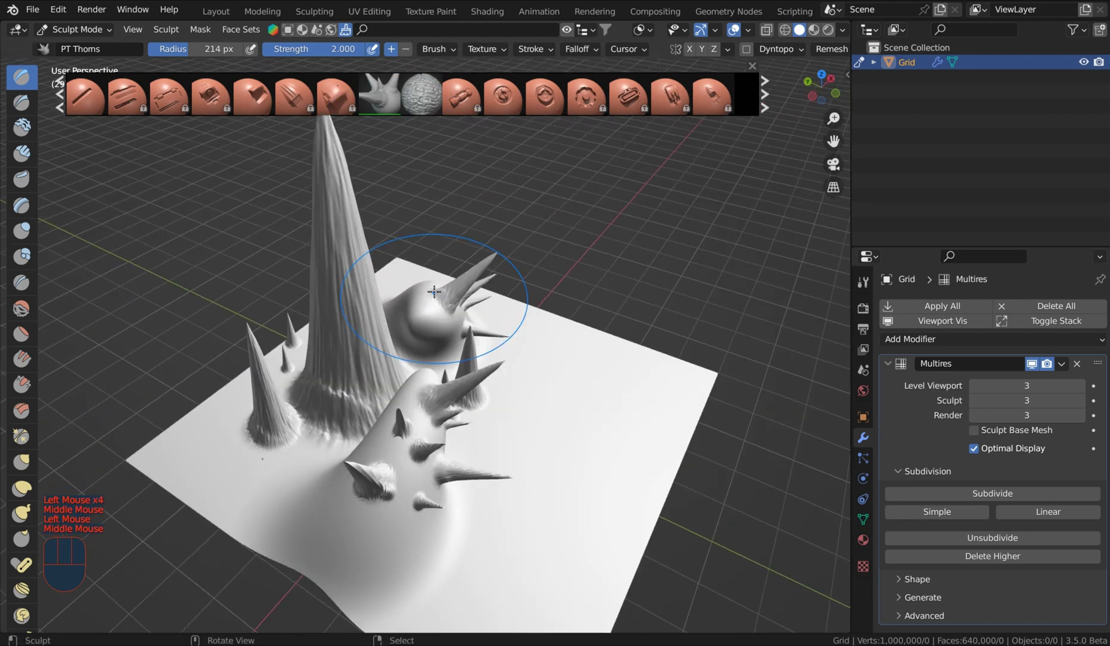
{"action": "scroll", "coordinate": [534, 316], "scroll_direction": "down", "scroll_amount": 1}
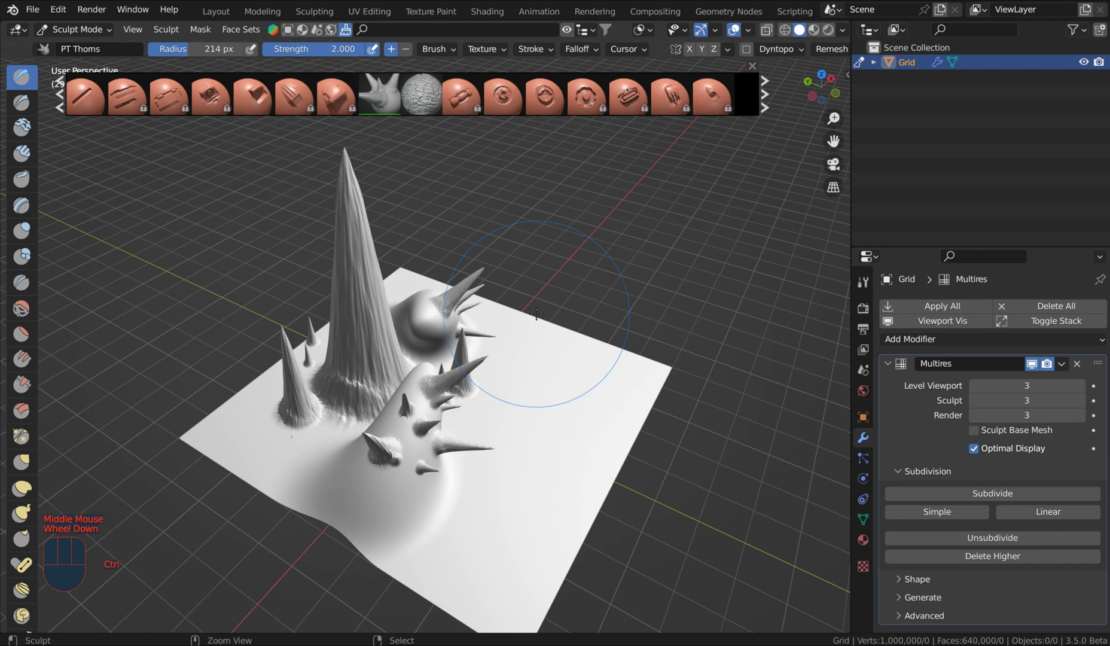
Switch the grid to Object Mode and split the viewport horizontally into two areas.
{"action": "key", "text": "ctrl+Tab"}
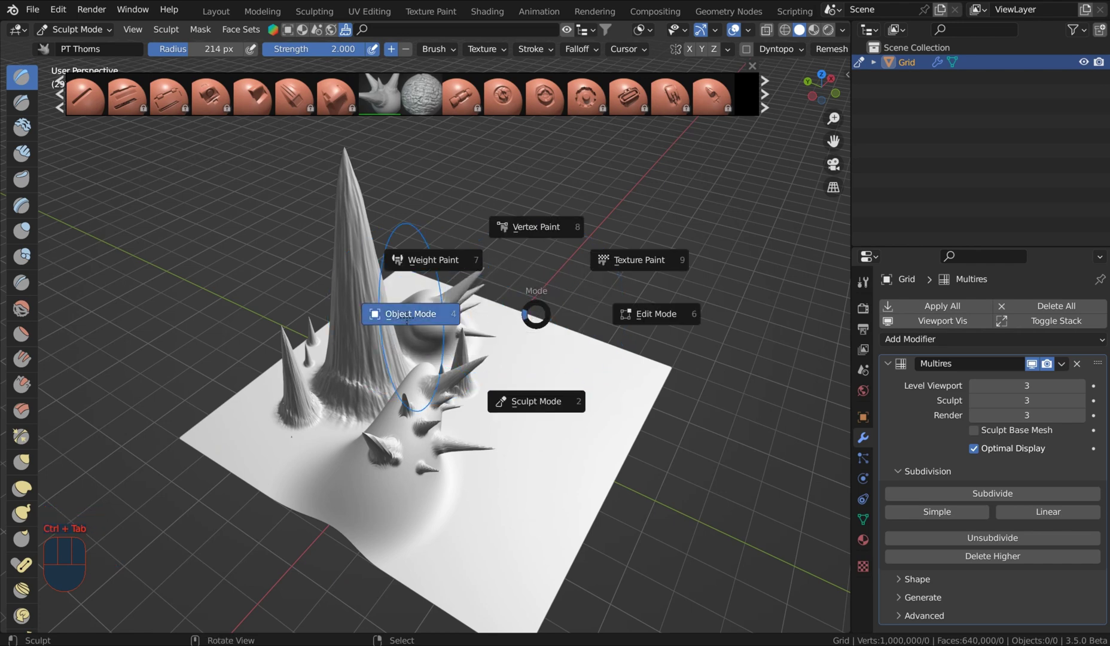
{"action": "left_click", "coordinate": [406, 318]}
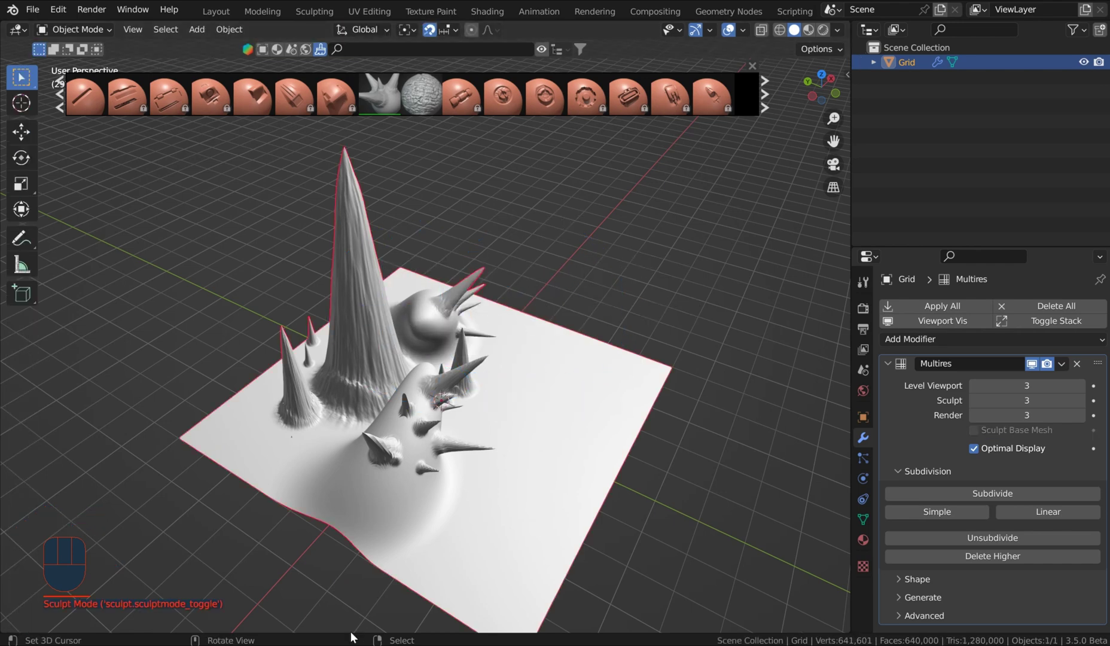
{"action": "right_click", "coordinate": [352, 634]}
{"action": "left_click", "coordinate": [355, 631]}
{"action": "left_click", "coordinate": [350, 370]}
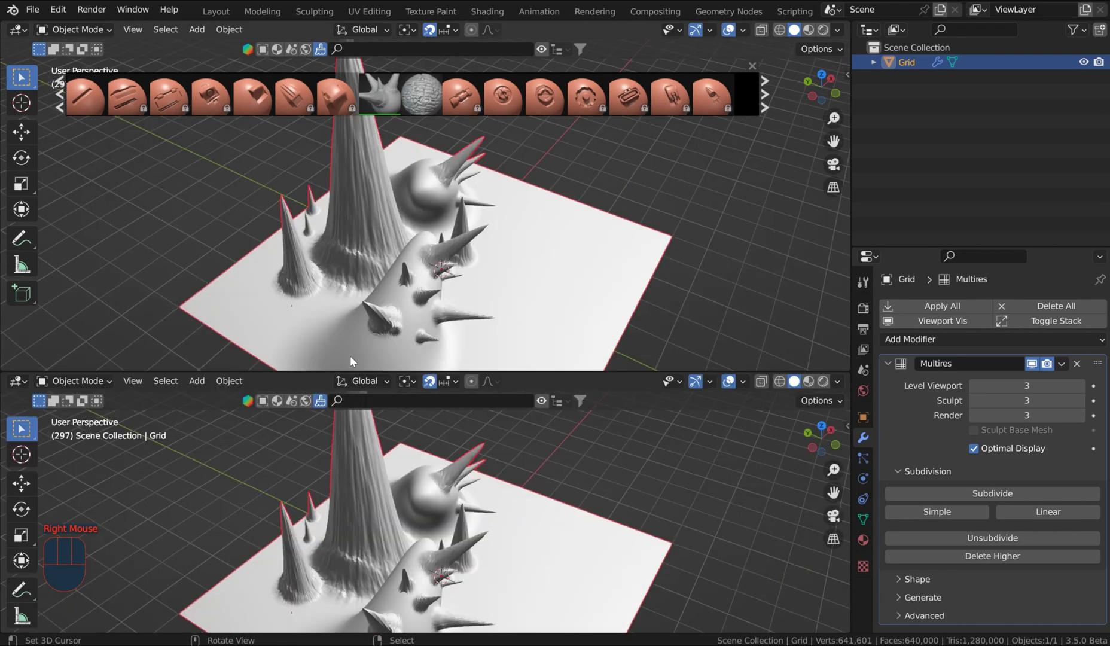
Turn the lower area into a Shader Editor, hide its sidebar and enlarge the area.
{"action": "left_click", "coordinate": [18, 381]}
{"action": "left_click", "coordinate": [59, 518]}
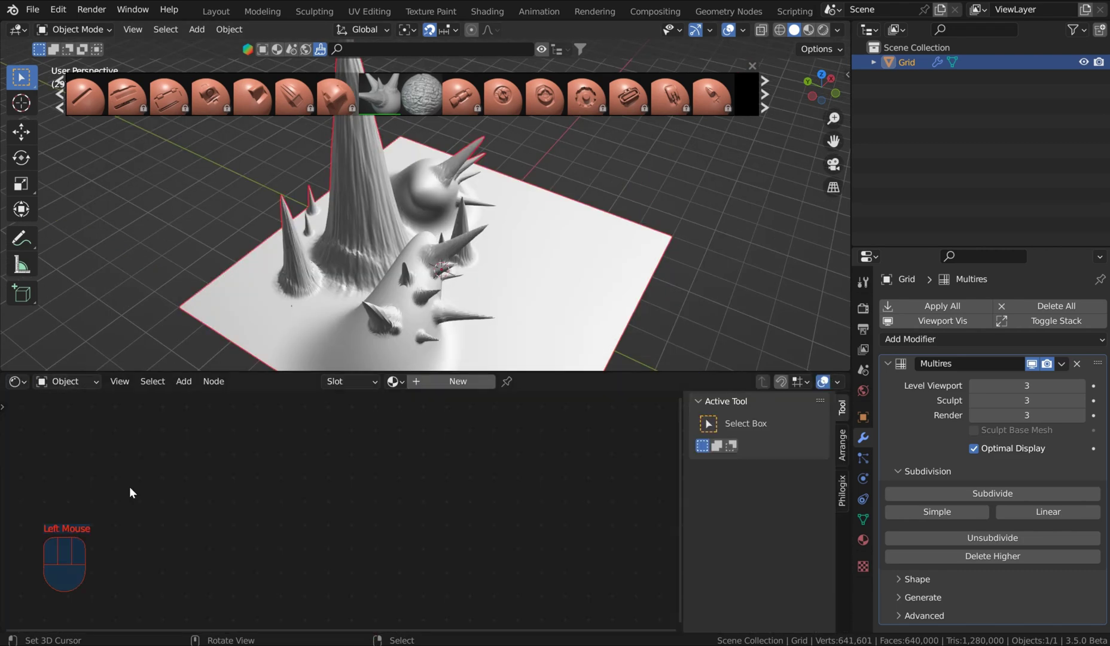
{"action": "key", "text": "n"}
{"action": "left_click_drag", "start_coordinate": [589, 371], "coordinate": [595, 273]}
Create a new material for the grid and delete its Principled BSDF node.
{"action": "right_click", "coordinate": [458, 236]}
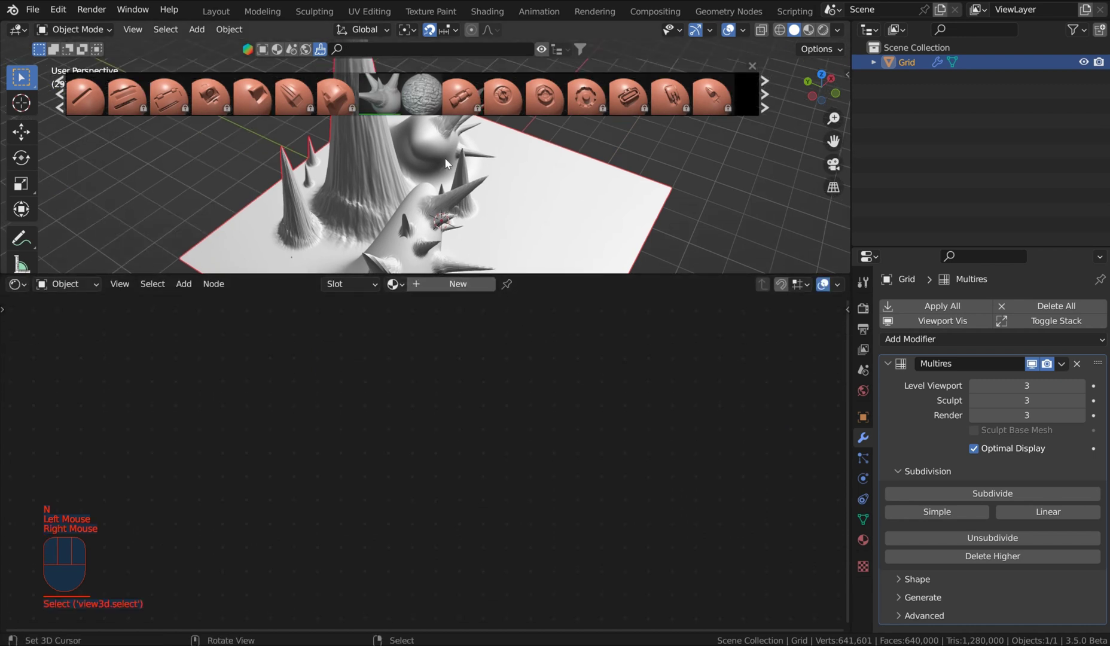
{"action": "left_click", "coordinate": [456, 284]}
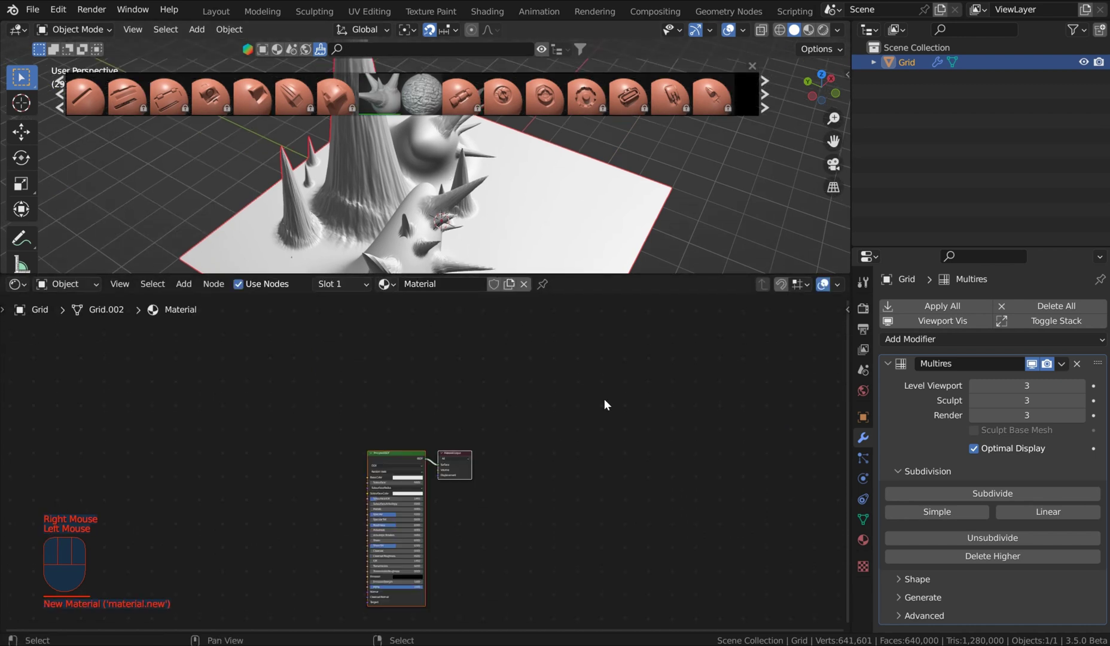
{"action": "scroll", "coordinate": [541, 439], "scroll_direction": "down", "scroll_amount": 1}
{"action": "middle_click_drag", "start_coordinate": [541, 440], "coordinate": [536, 487]}
{"action": "right_click", "coordinate": [548, 434]}
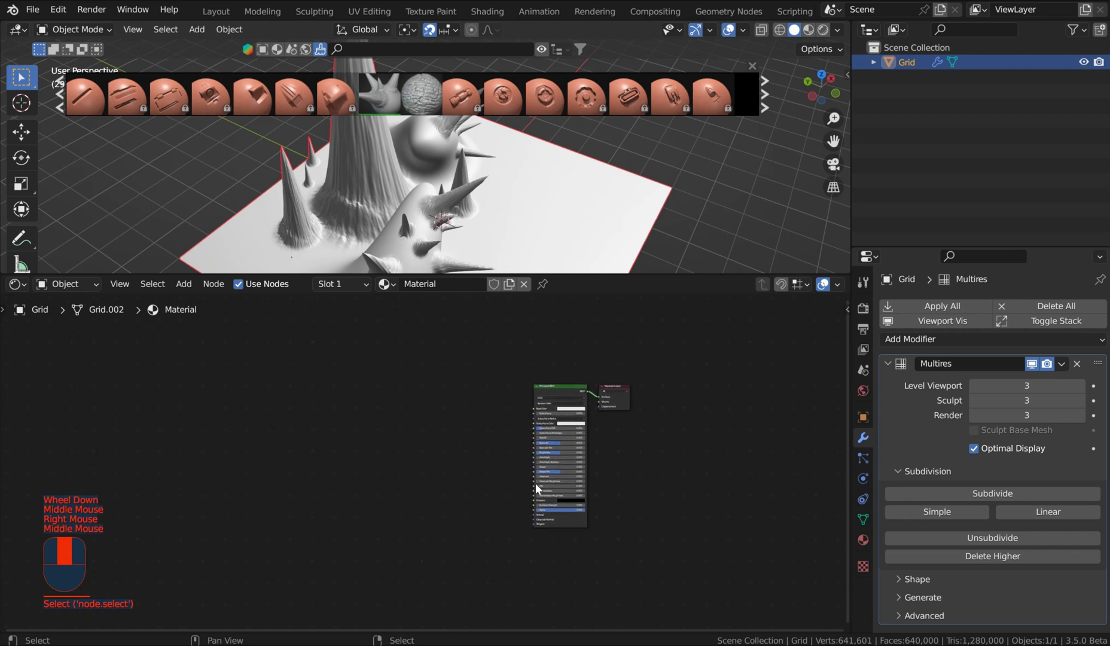
{"action": "scroll", "coordinate": [499, 388], "scroll_direction": "up", "scroll_amount": 2}
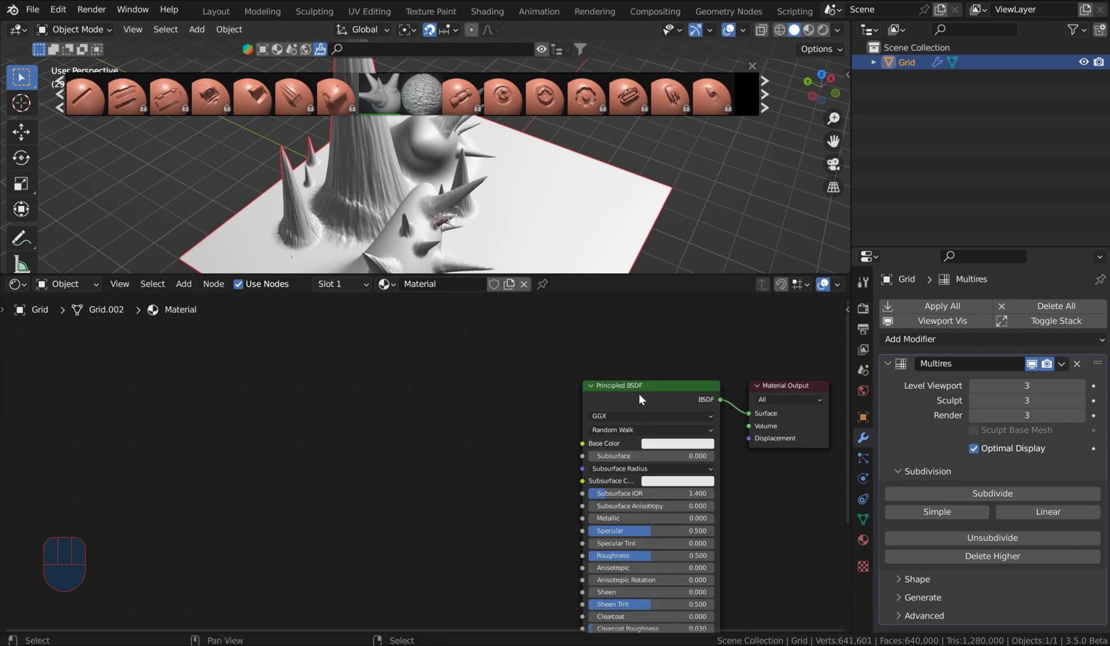
{"action": "right_click", "coordinate": [624, 397]}
{"action": "key", "text": "Delete"}
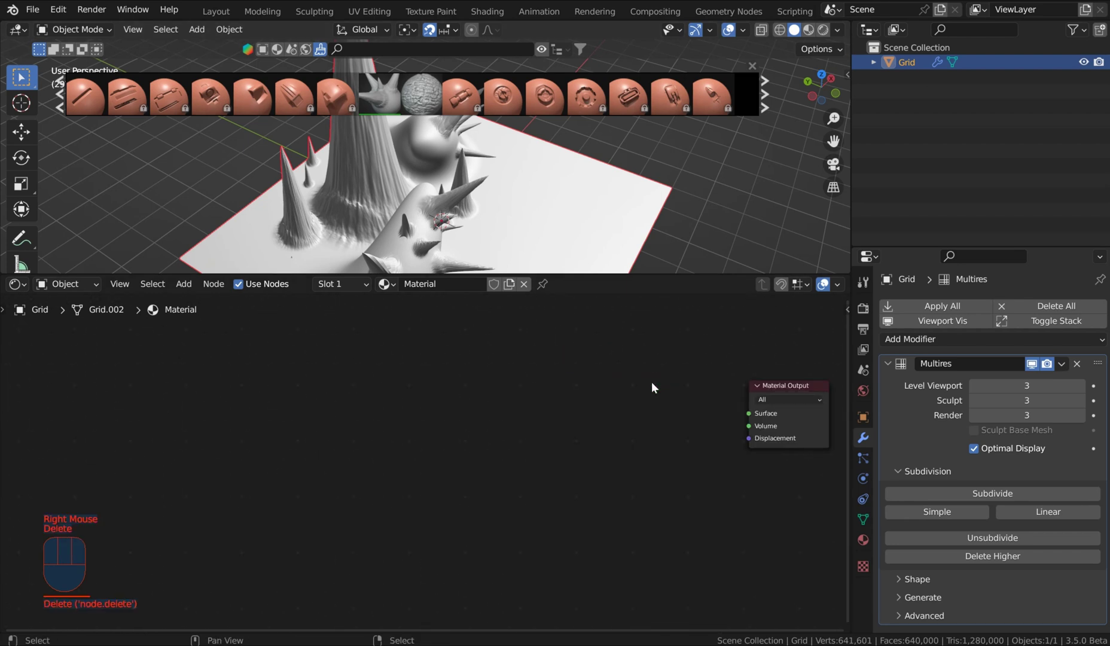
{"action": "left_click_drag", "start_coordinate": [747, 413], "coordinate": [577, 390]}
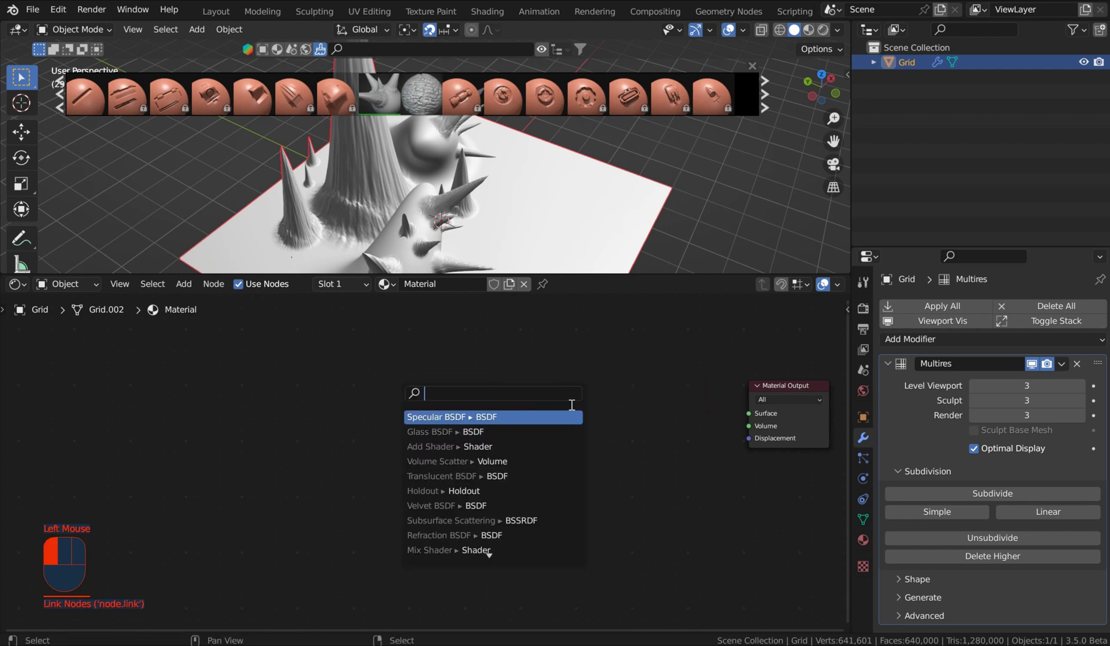
{"action": "type", "text": "image tex"}
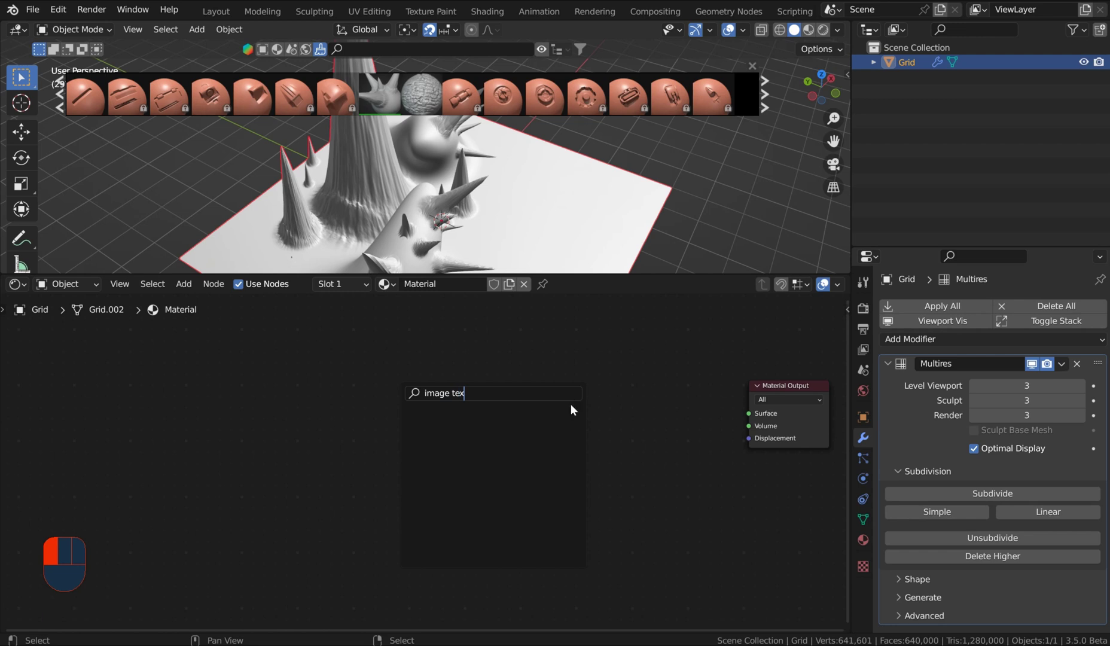
{"action": "right_click", "coordinate": [568, 402]}
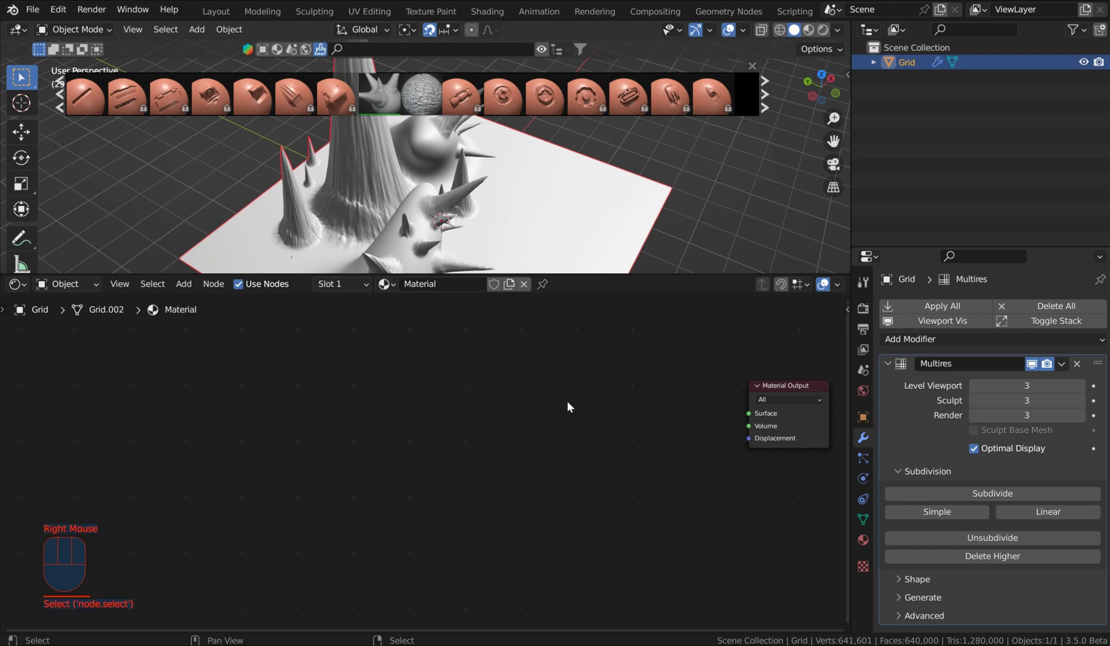
Add an Image Texture node, place it below the Material Output node and leave it unconnected.
{"action": "key", "text": "space"}
{"action": "type", "text": "ima"}
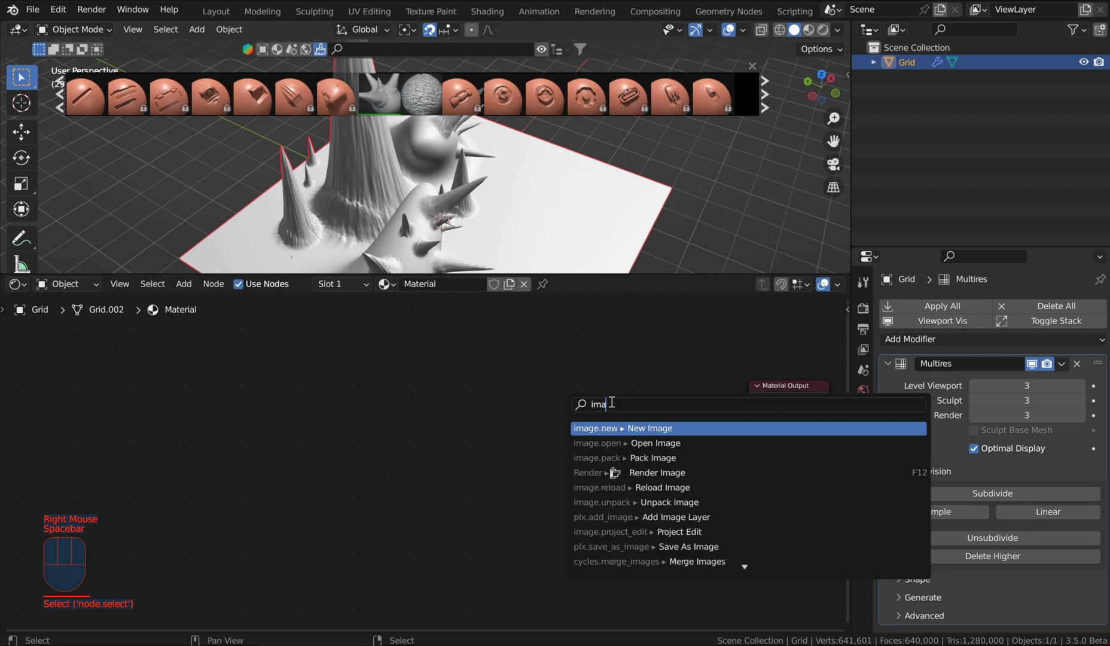
{"action": "type", "text": "ge te"}
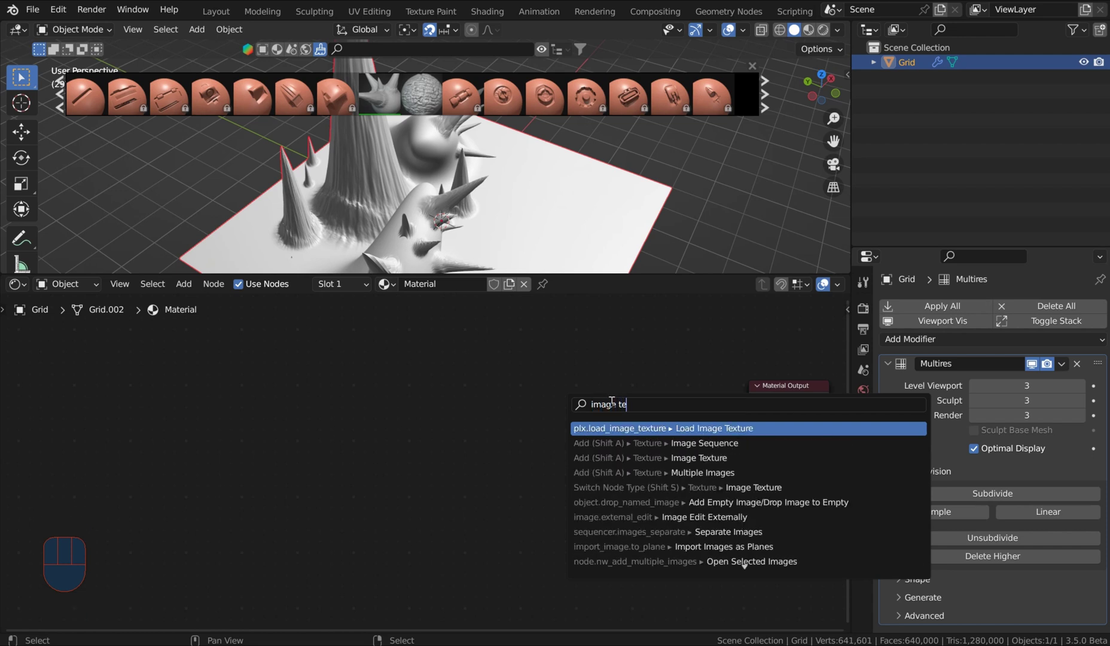
{"action": "left_click", "coordinate": [696, 457]}
{"action": "left_click", "coordinate": [570, 399]}
{"action": "left_click_drag", "start_coordinate": [570, 398], "coordinate": [717, 512]}
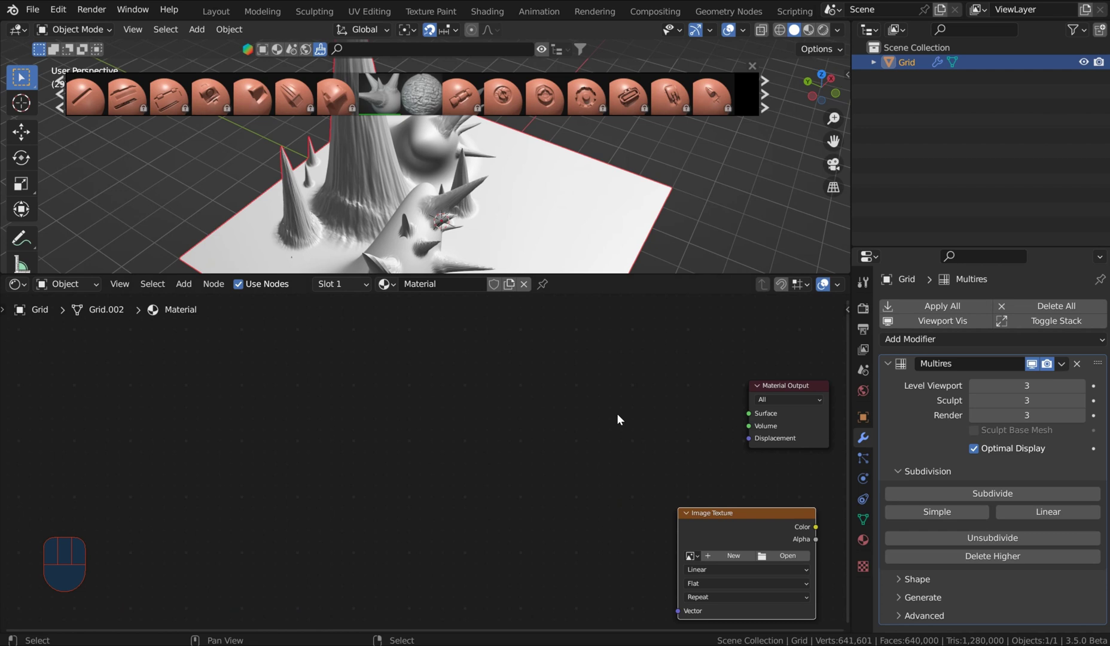
{"action": "left_click", "coordinate": [694, 387]}
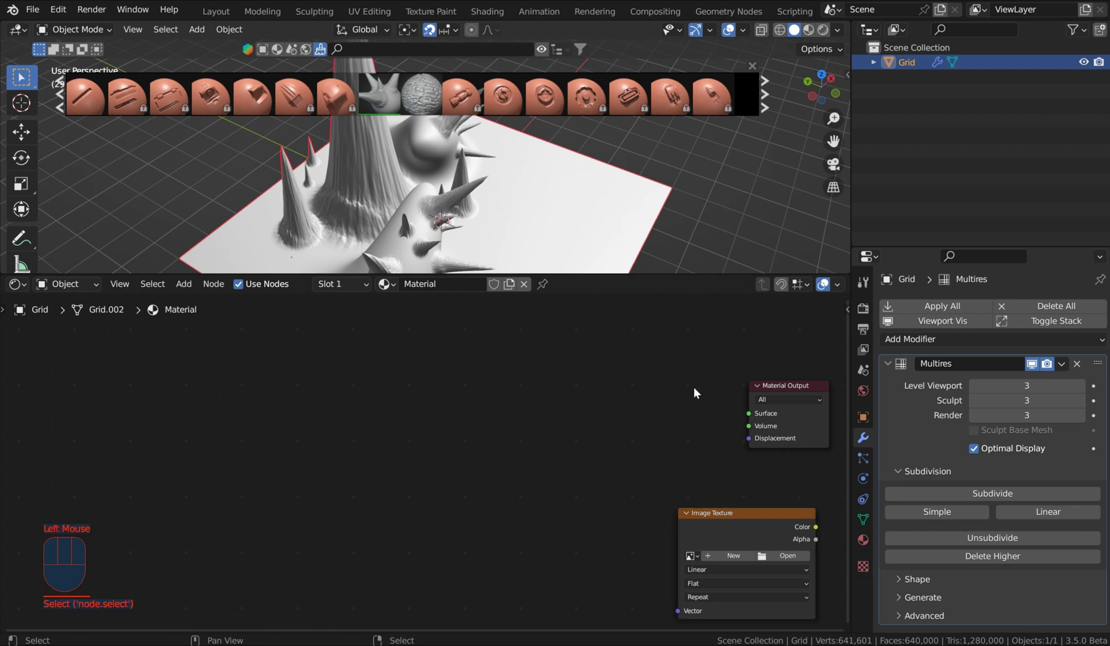
Add a Combine XYZ node just before the Material Output node.
{"action": "right_click", "coordinate": [616, 399]}
{"action": "key", "text": "space"}
{"action": "type", "text": "c"}
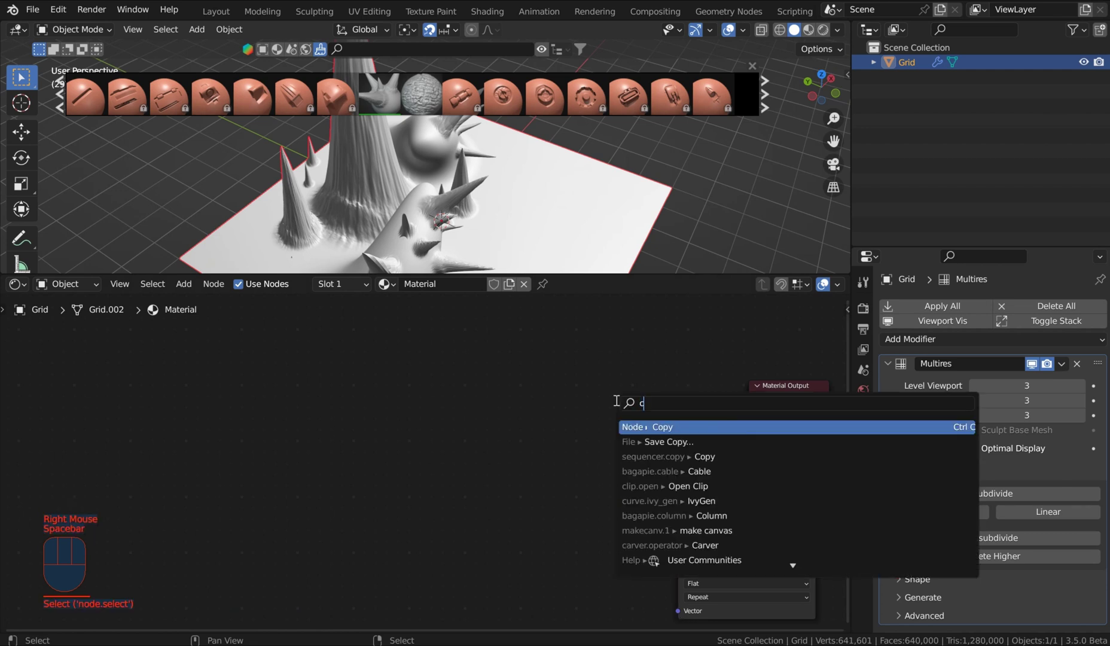
{"action": "type", "text": "ombine x"}
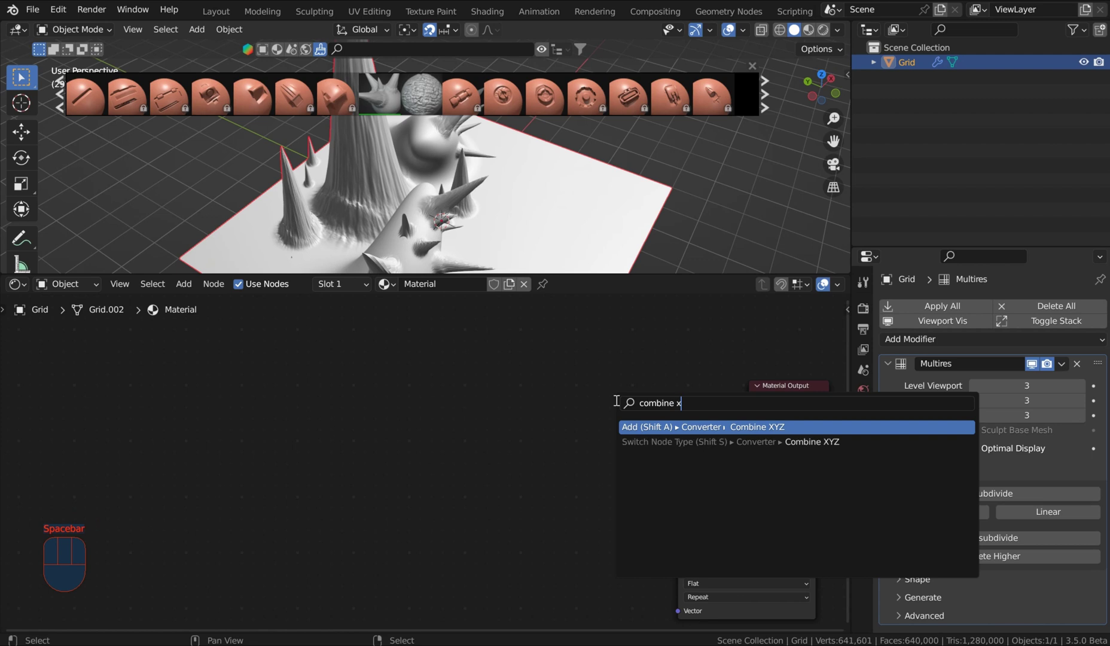
{"action": "left_click", "coordinate": [663, 426]}
{"action": "left_click", "coordinate": [594, 386]}
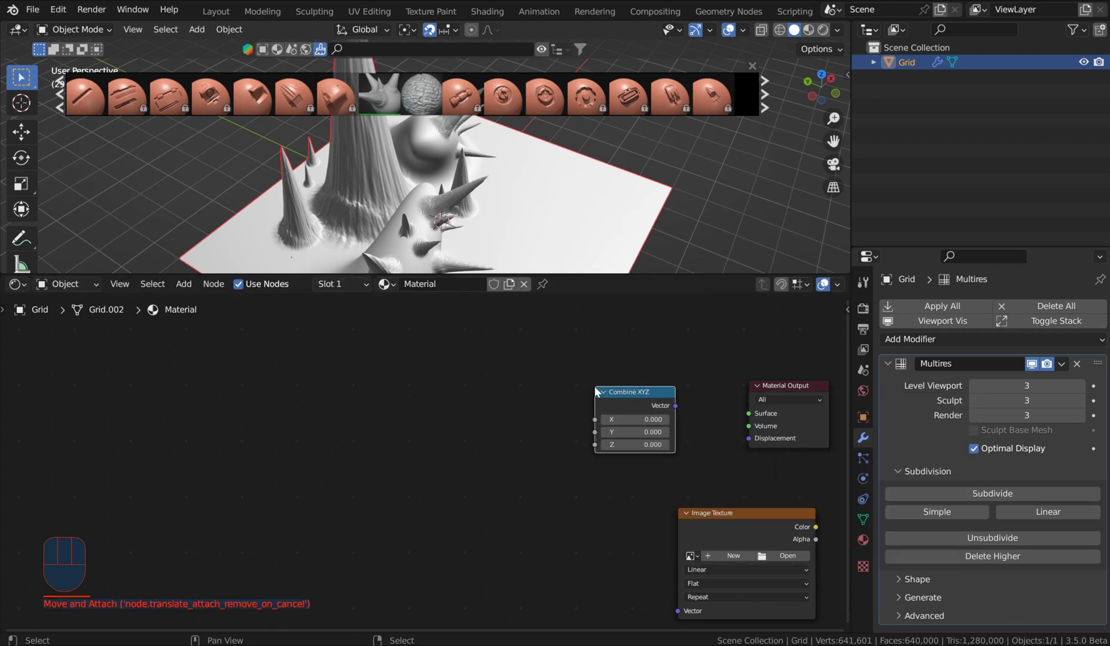
Add a Separate XYZ node ahead of the Combine XYZ node and place a duplicate of it directly underneath.
{"action": "key", "text": "space"}
{"action": "type", "text": "s"}
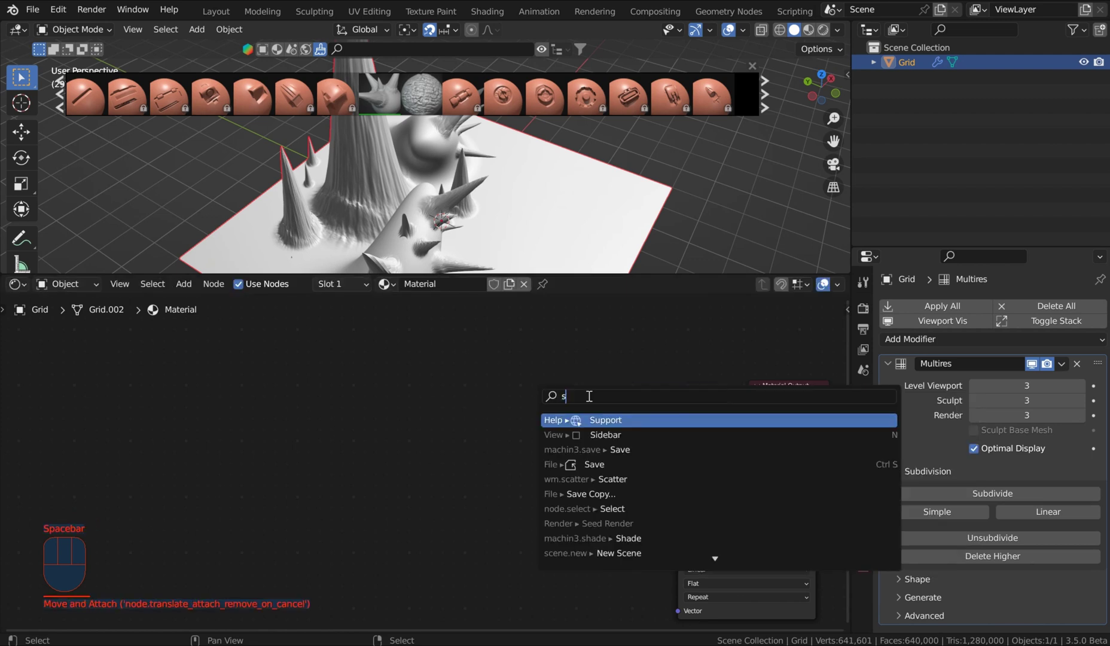
{"action": "type", "text": "eperate x"}
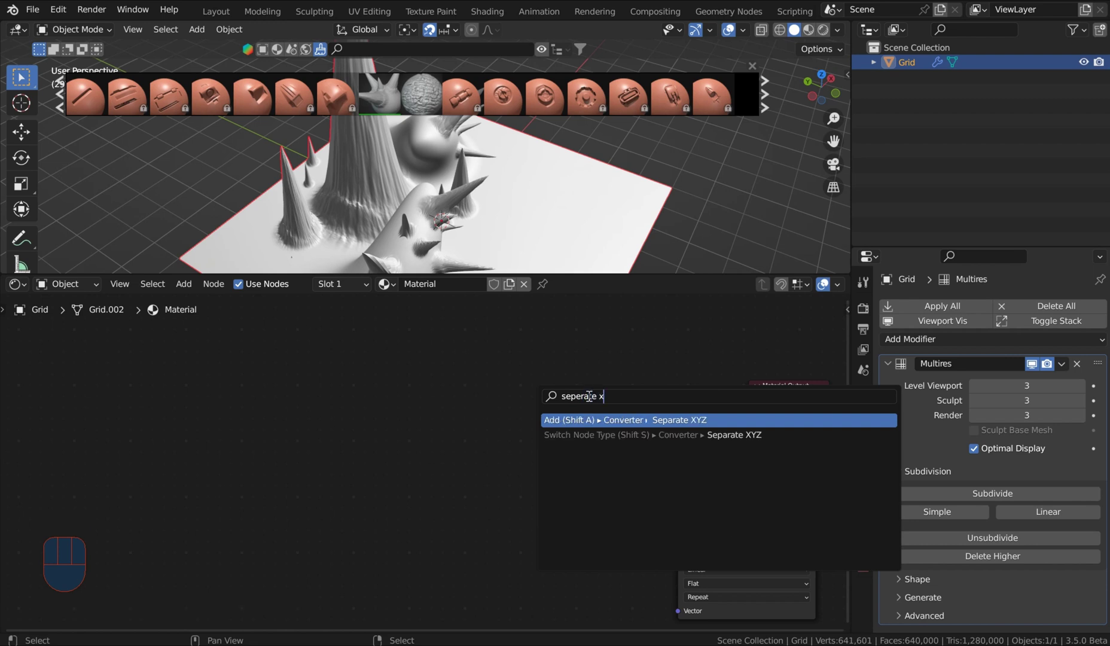
{"action": "key", "text": "Return"}
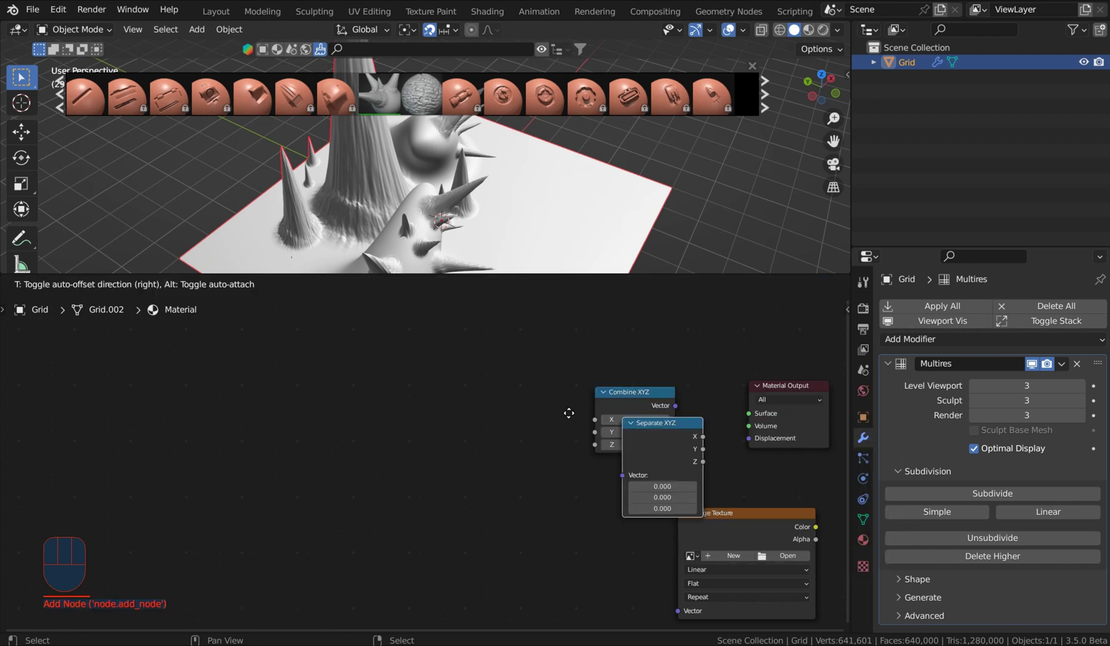
{"action": "left_click", "coordinate": [412, 369]}
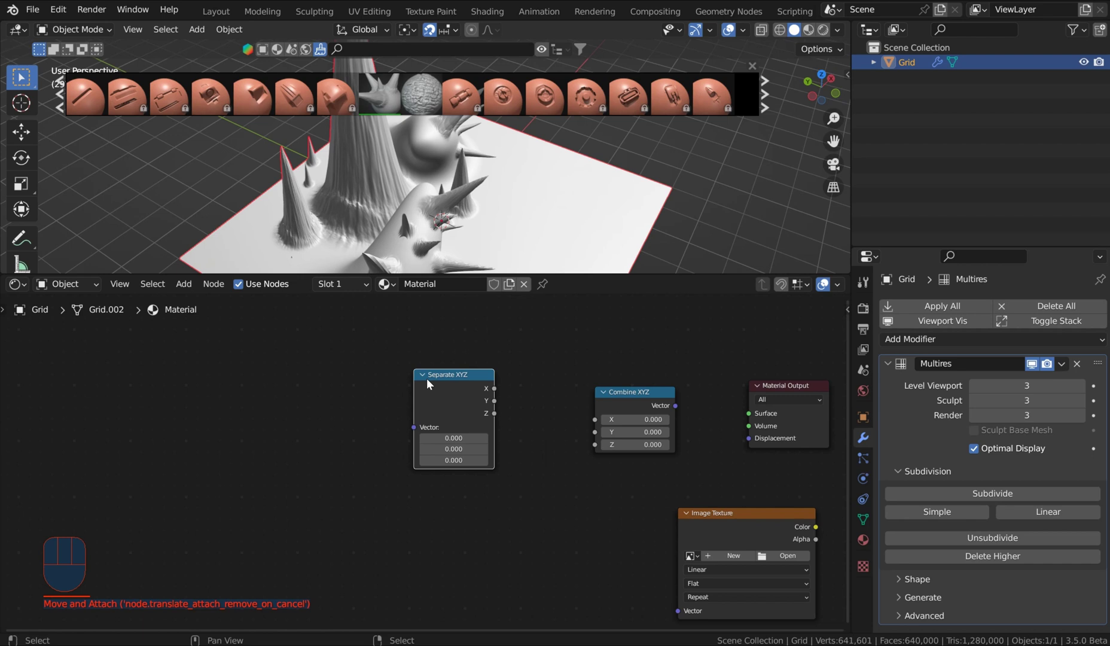
{"action": "key", "text": "shift+d"}
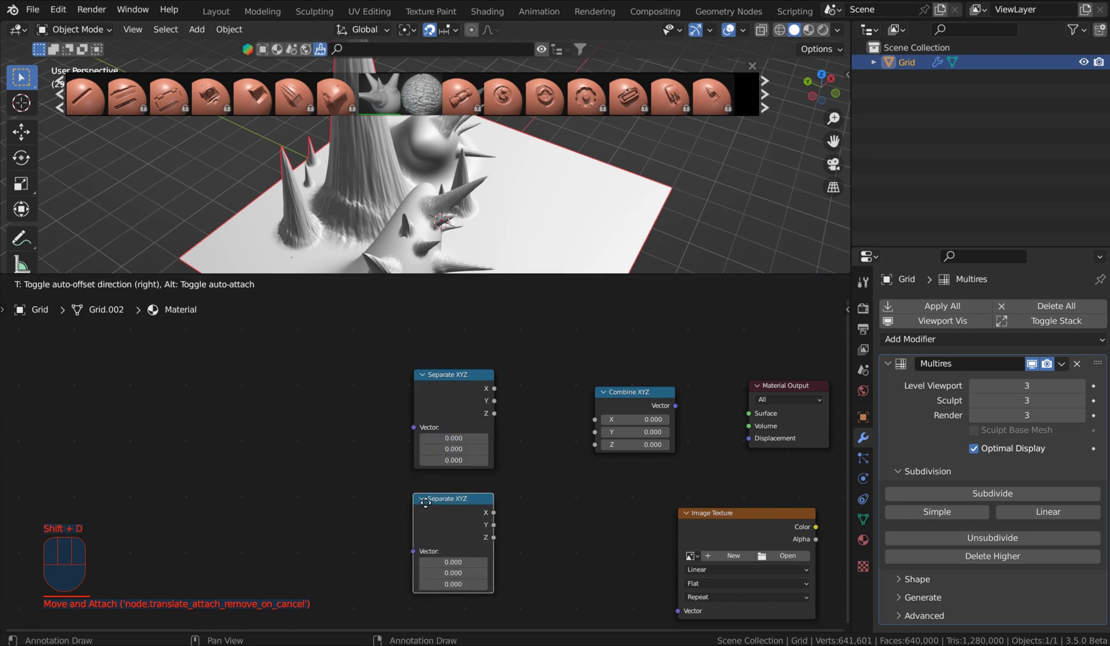
{"action": "left_click", "coordinate": [425, 502]}
Connect X and Y of the upper Separate XYZ to Combine XYZ, and the lower one's Z to its Z input.
{"action": "left_click_drag", "start_coordinate": [494, 390], "coordinate": [597, 421]}
{"action": "left_click_drag", "start_coordinate": [495, 400], "coordinate": [599, 433]}
{"action": "left_click_drag", "start_coordinate": [493, 537], "coordinate": [595, 444]}
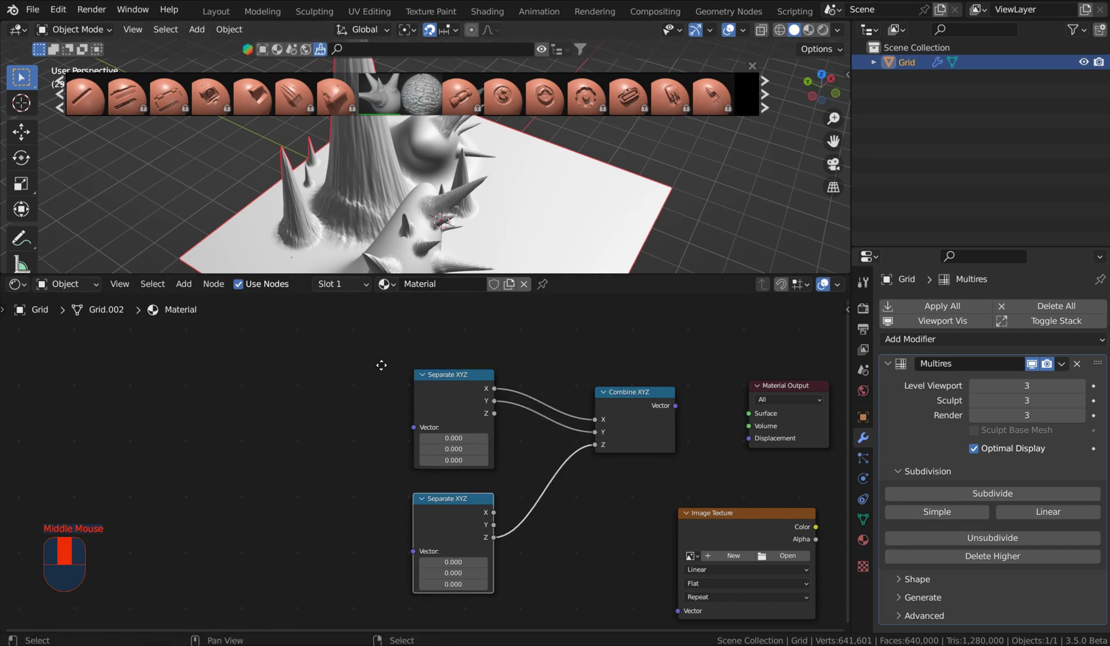
Add a Vector Math node ahead of the two Separate XYZ nodes.
{"action": "middle_click_drag", "start_coordinate": [390, 369], "coordinate": [533, 359]}
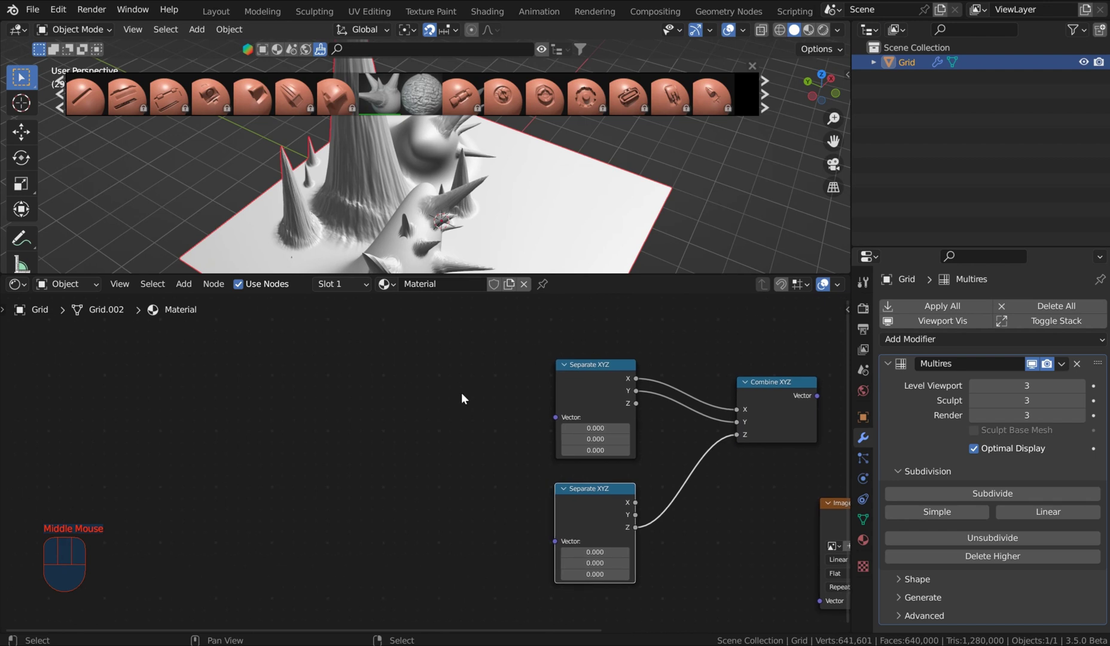
{"action": "scroll", "coordinate": [461, 392], "scroll_direction": "up", "scroll_amount": 2}
{"action": "key", "text": "space"}
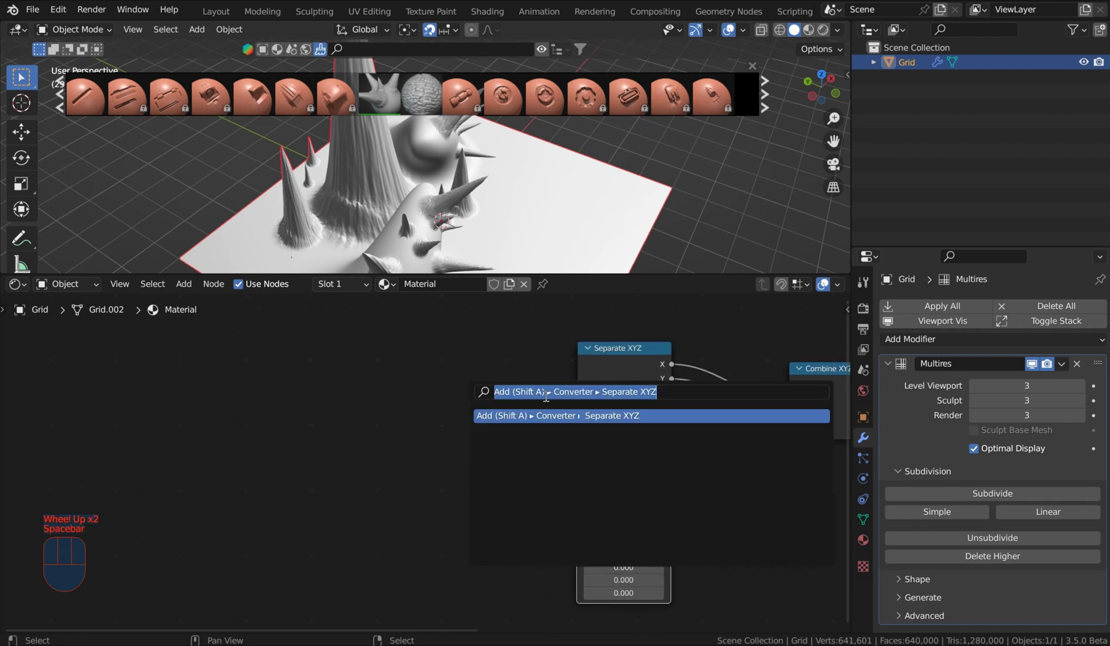
{"action": "type", "text": "vev"}
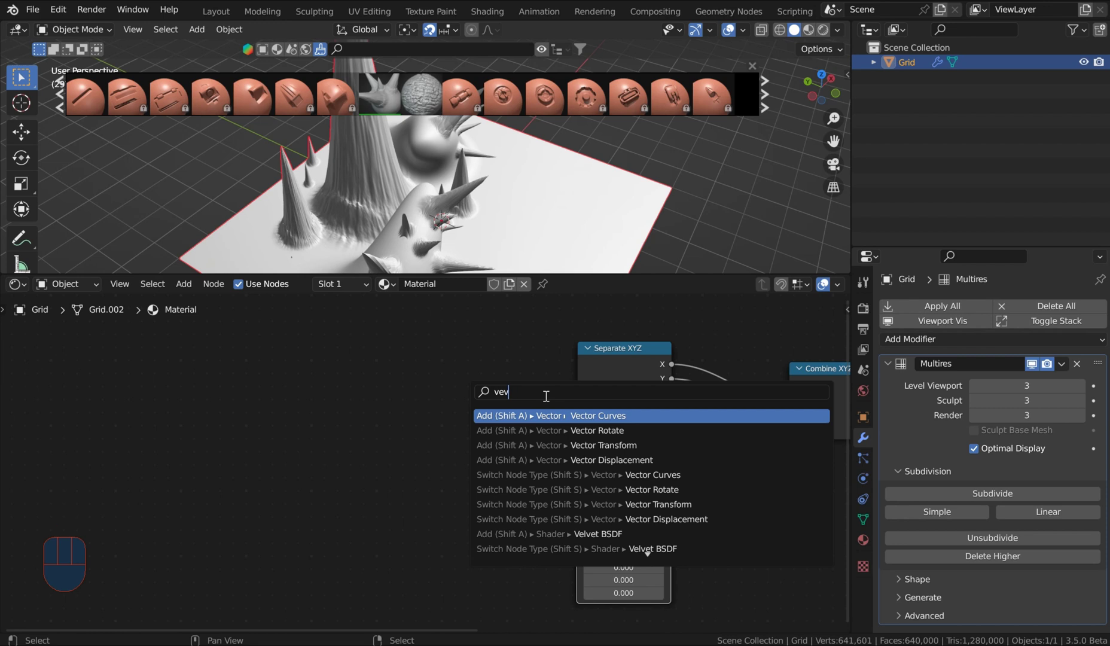
{"action": "key", "text": "BackSpace"}
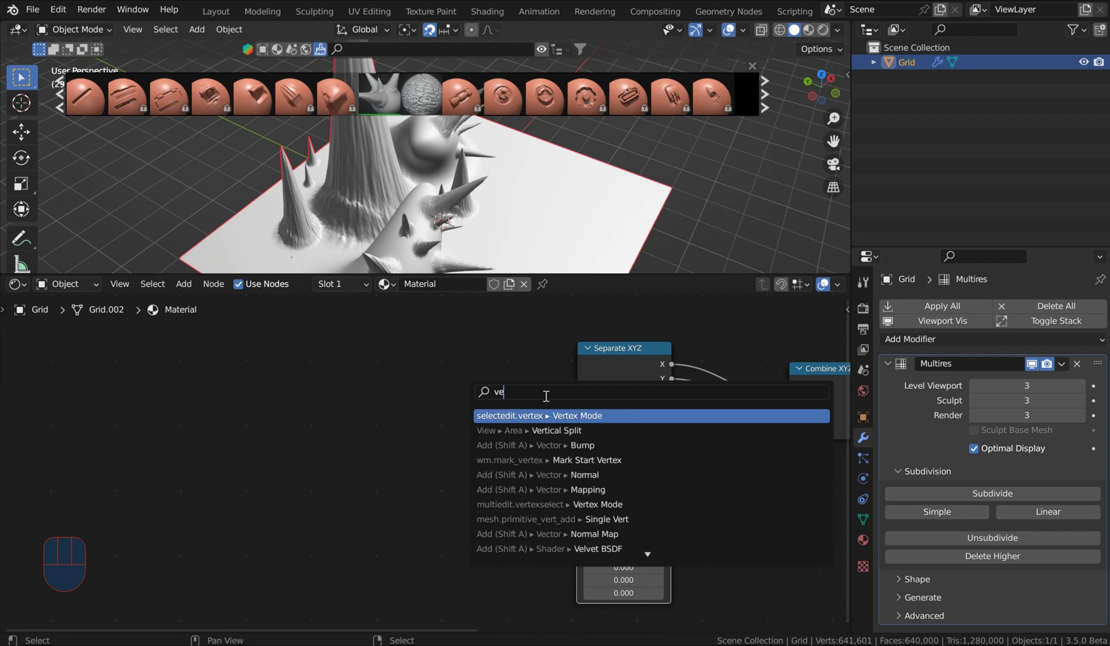
{"action": "type", "text": "ctor ma"}
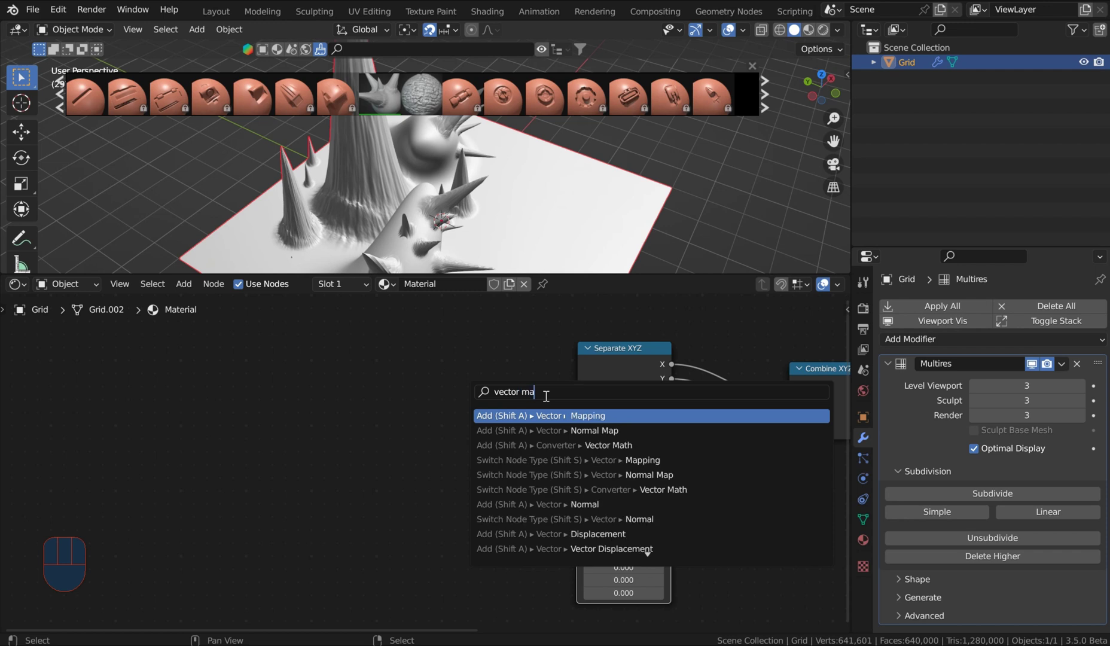
{"action": "left_click", "coordinate": [606, 446]}
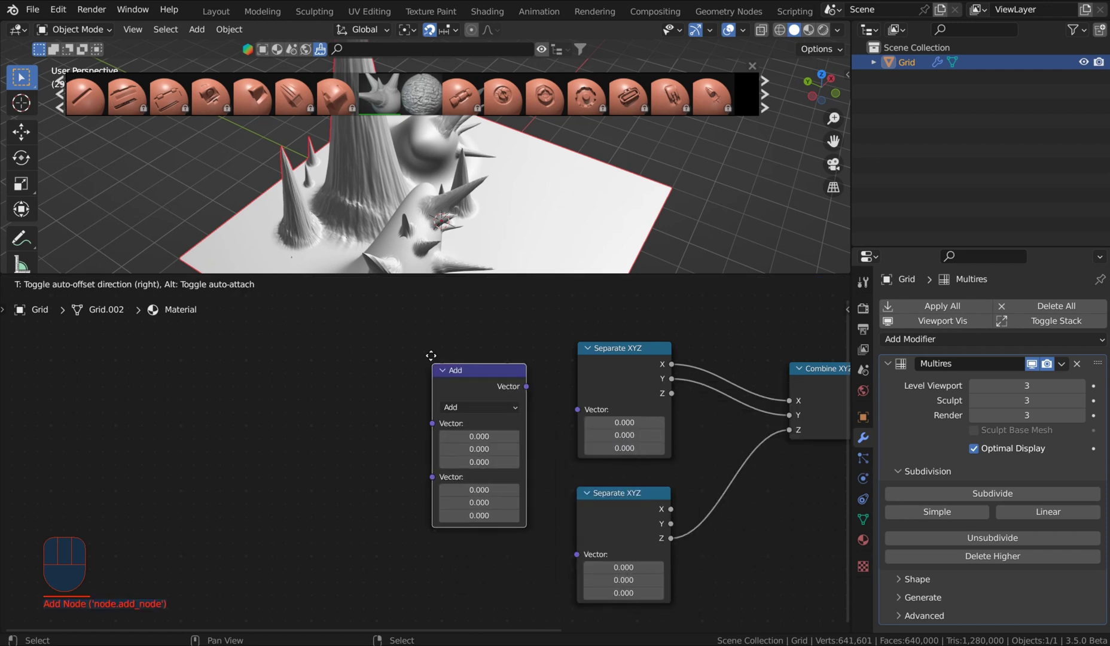
{"action": "left_click", "coordinate": [397, 383]}
Duplicate the Vector Math node twice, placing both copies further upstream, one above the other.
{"action": "key", "text": "shift+d"}
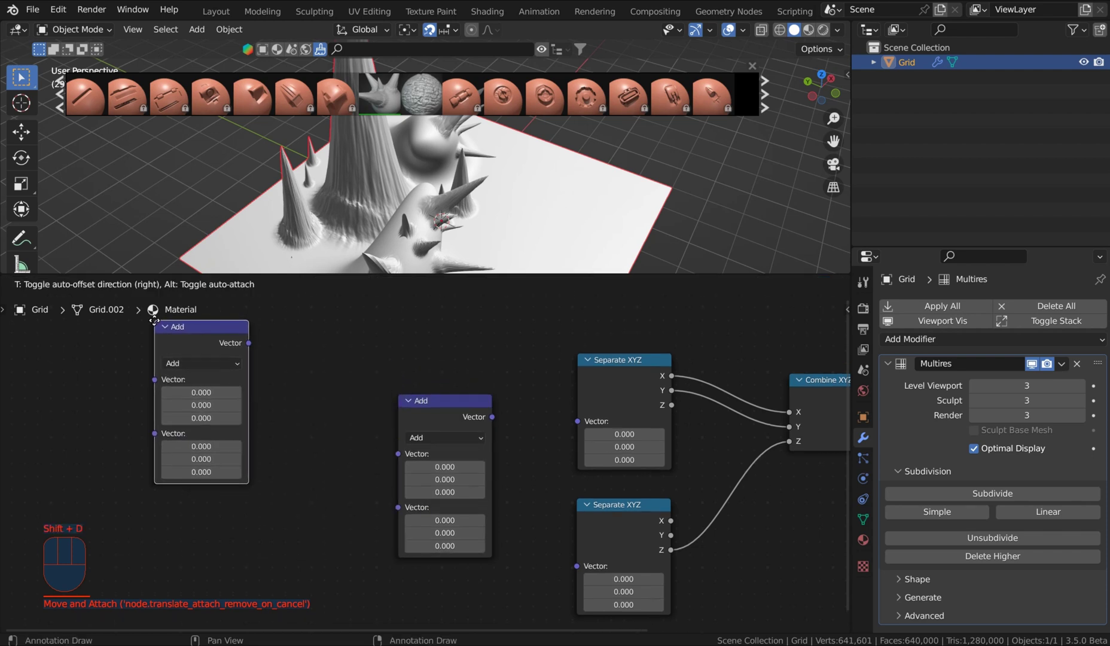
{"action": "left_click", "coordinate": [154, 322]}
{"action": "key", "text": "shift+d"}
{"action": "left_click", "coordinate": [157, 602]}
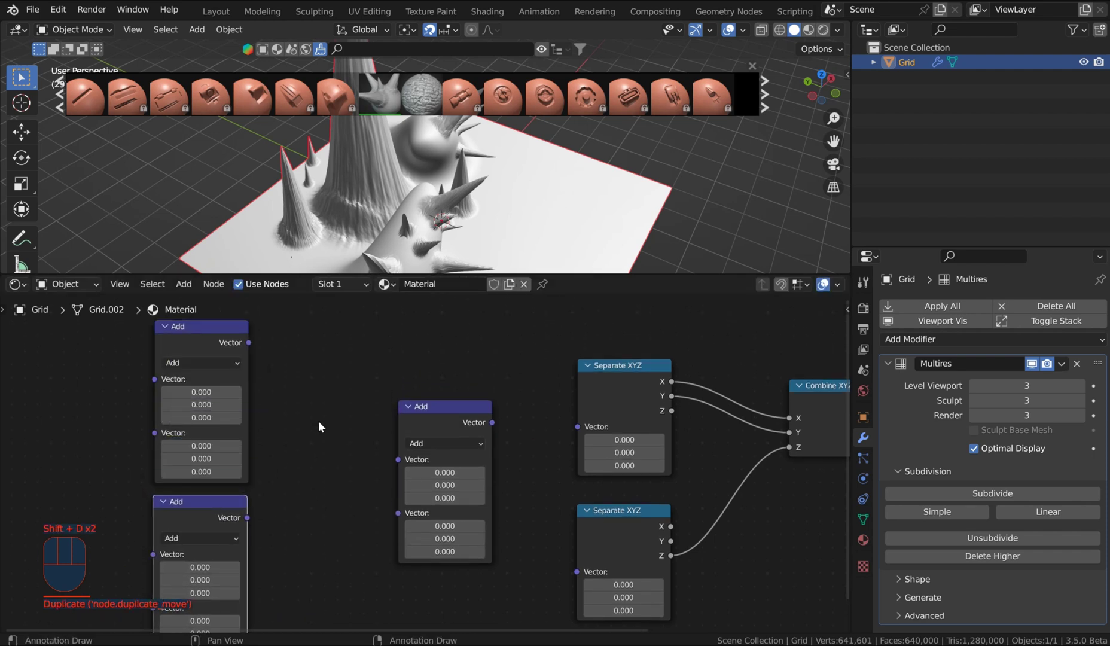
Set the Vector Math node nearest the Separate XYZ nodes to Subtract and connect its output to the upper Separate XYZ's Vector.
{"action": "left_click", "coordinate": [449, 443]}
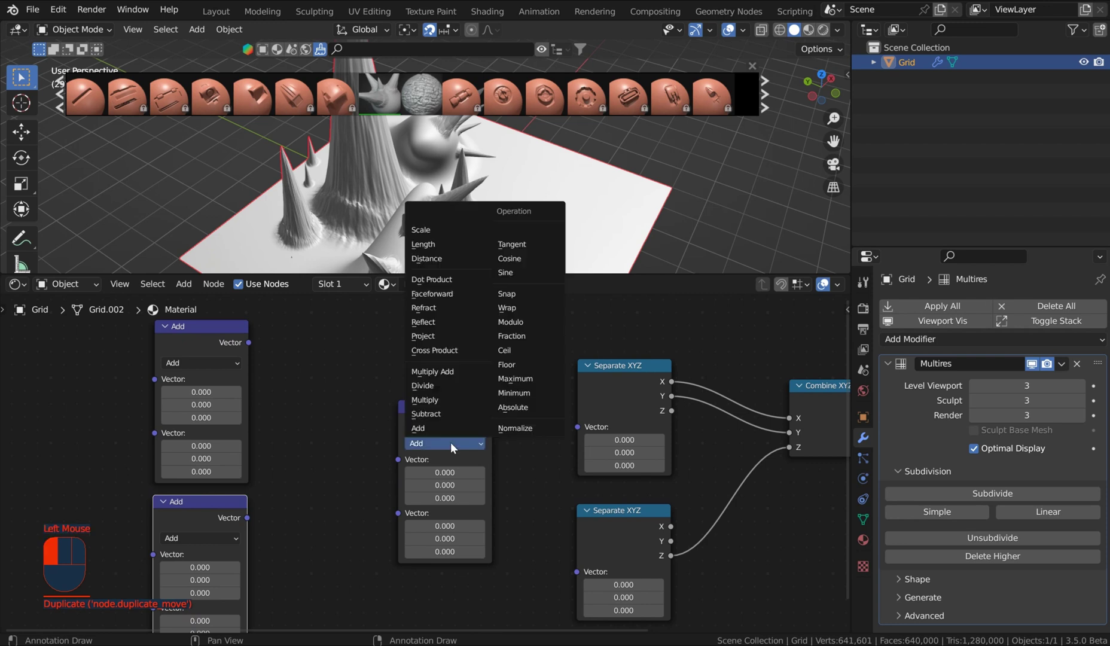
{"action": "left_click", "coordinate": [441, 414]}
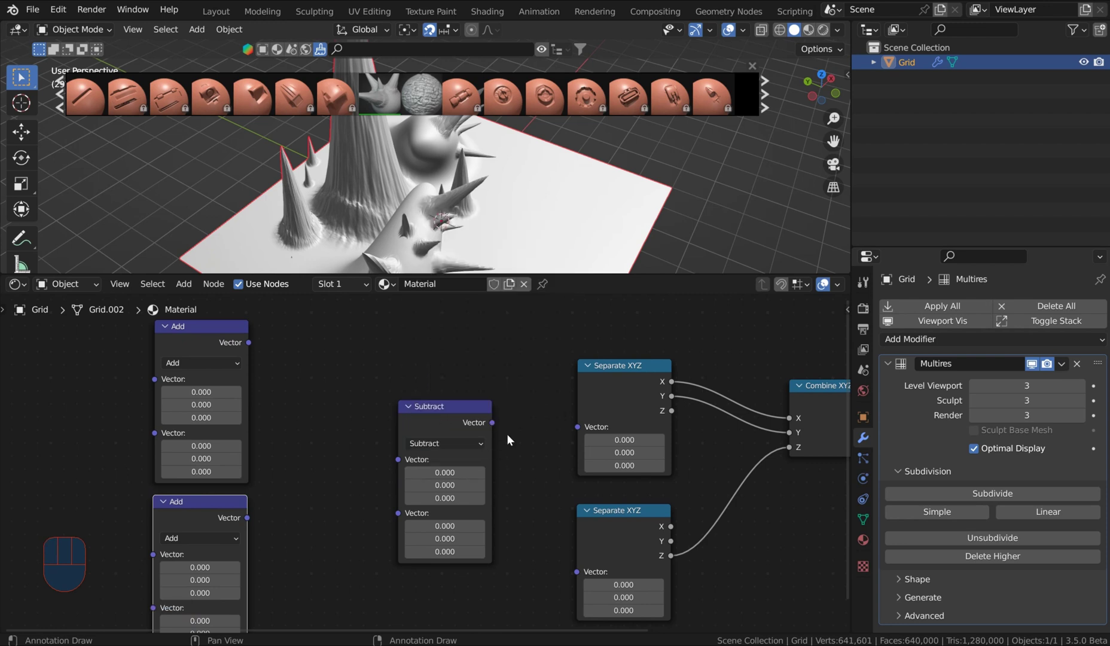
{"action": "left_click_drag", "start_coordinate": [491, 423], "coordinate": [574, 432]}
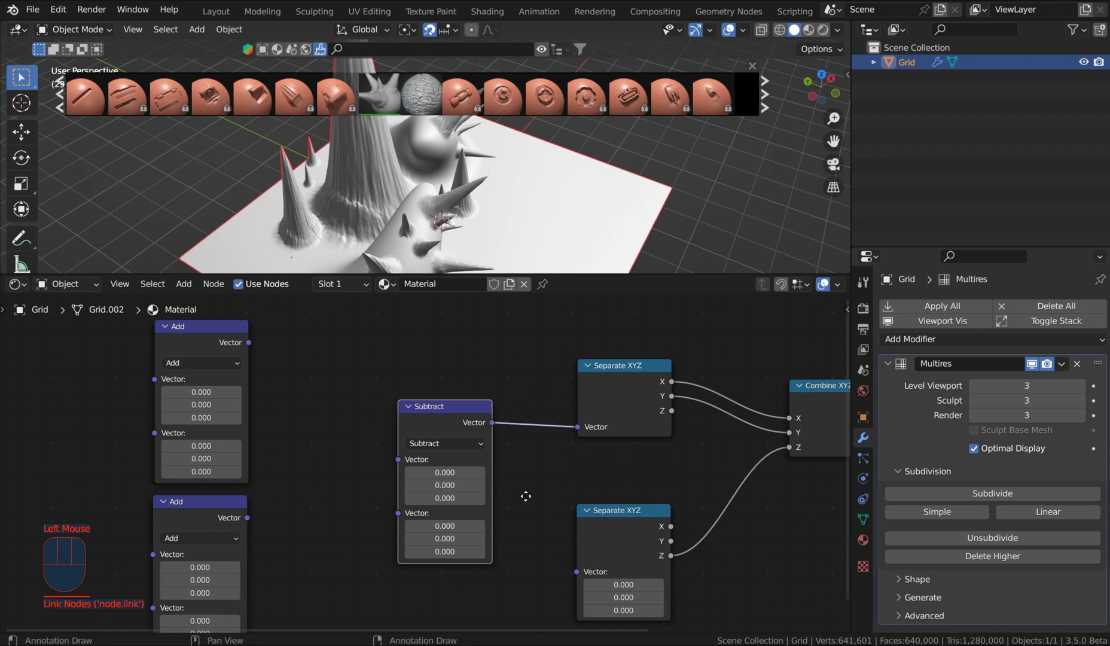
Arrange the two upstream Add nodes side by side and set the second one to Multiply.
{"action": "middle_click_drag", "start_coordinate": [522, 492], "coordinate": [522, 457]}
{"action": "scroll", "coordinate": [419, 419], "scroll_direction": "down", "scroll_amount": 1}
{"action": "left_click_drag", "start_coordinate": [200, 314], "coordinate": [118, 341]}
{"action": "left_click", "coordinate": [209, 328]}
{"action": "left_click_drag", "start_coordinate": [214, 482], "coordinate": [249, 348]}
{"action": "left_click_drag", "start_coordinate": [133, 352], "coordinate": [134, 357]}
{"action": "left_click", "coordinate": [275, 386]}
{"action": "left_click", "coordinate": [254, 428]}
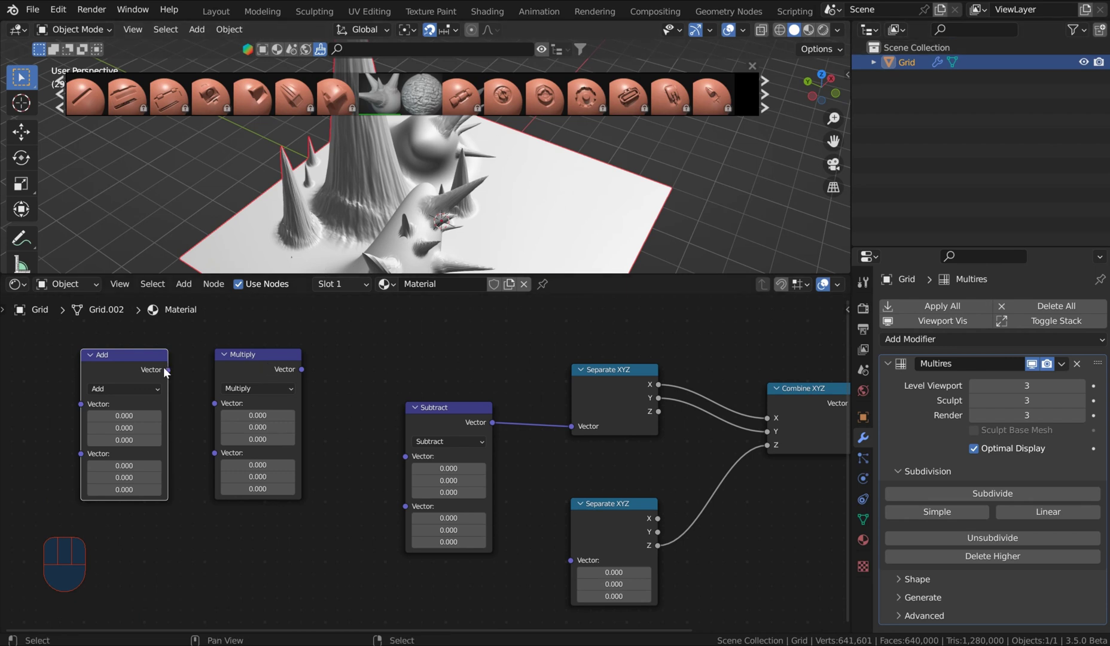
Connect the Add output to Multiply's first Vector input, and the Multiply output to Subtract's second Vector input.
{"action": "left_click_drag", "start_coordinate": [164, 368], "coordinate": [179, 380]}
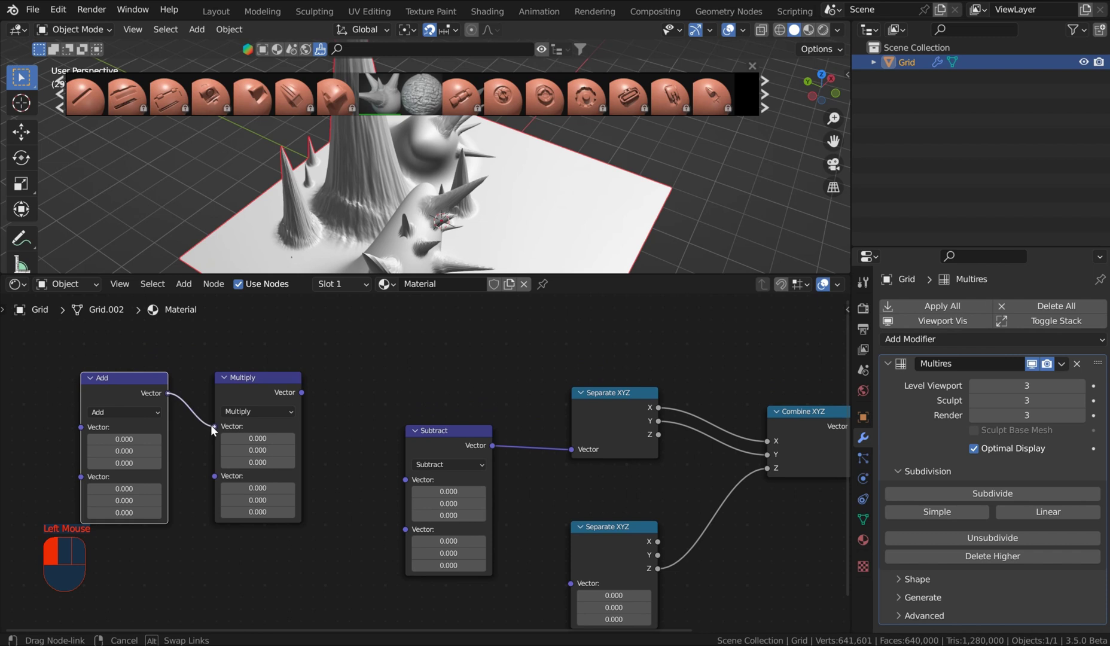
{"action": "left_click_drag", "start_coordinate": [210, 425], "coordinate": [212, 426]}
{"action": "left_click_drag", "start_coordinate": [300, 391], "coordinate": [407, 530]}
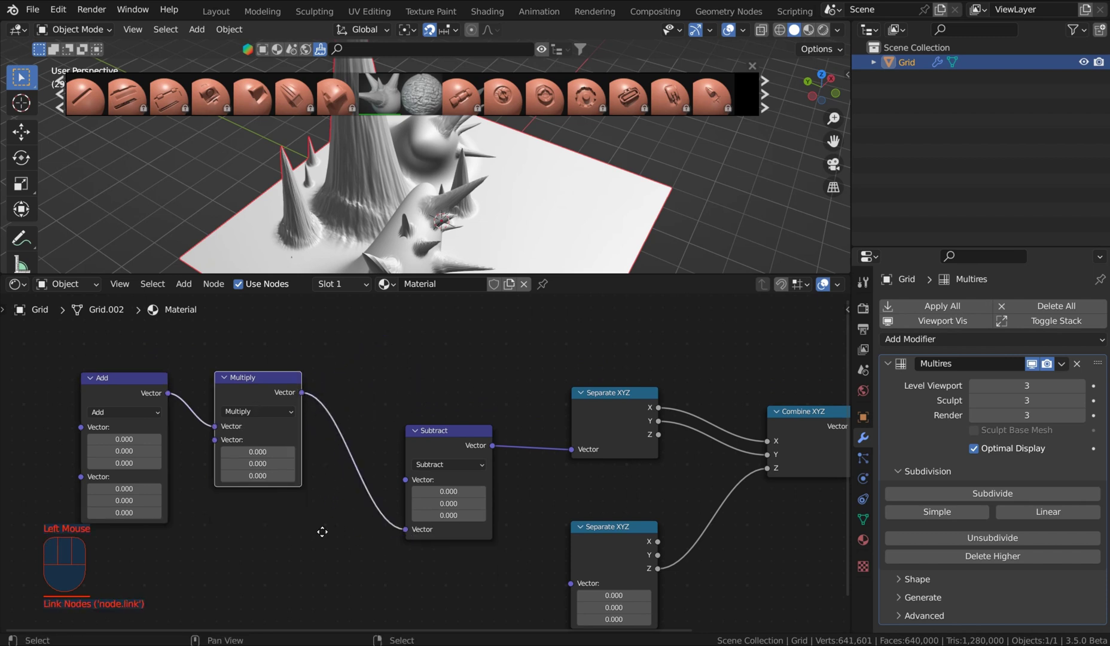
Add a Texture Coordinate node at the start of the node chain, ahead of and slightly below the Add node.
{"action": "middle_click_drag", "start_coordinate": [322, 528], "coordinate": [656, 512]}
{"action": "right_click", "coordinate": [283, 451]}
{"action": "key", "text": "space"}
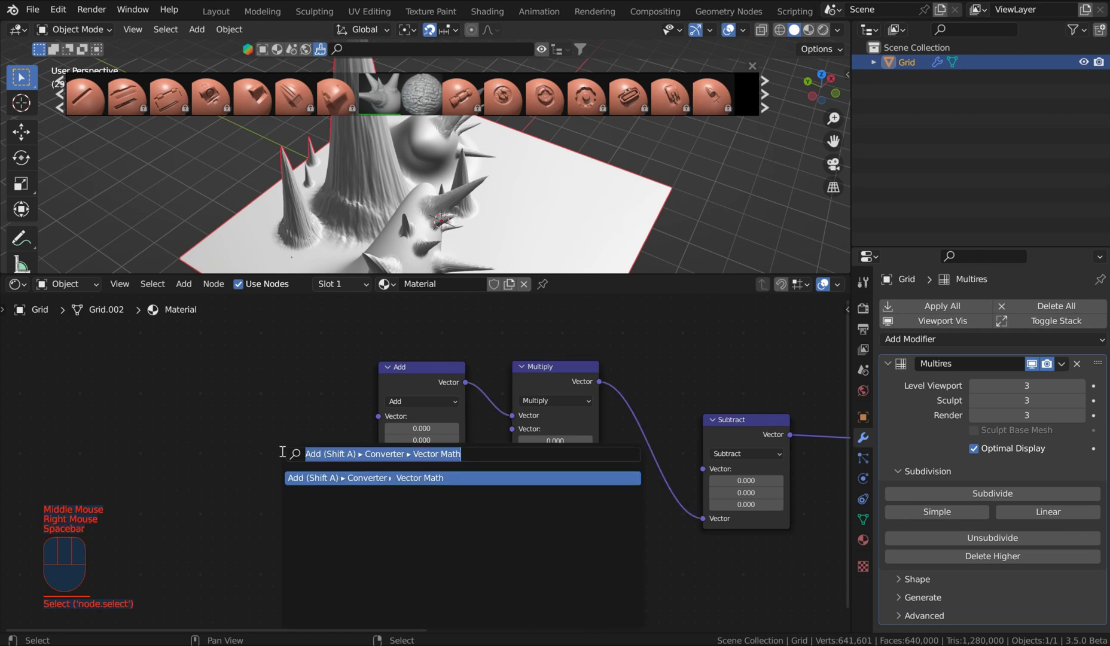
{"action": "type", "text": "tex co"}
{"action": "key", "text": "Return"}
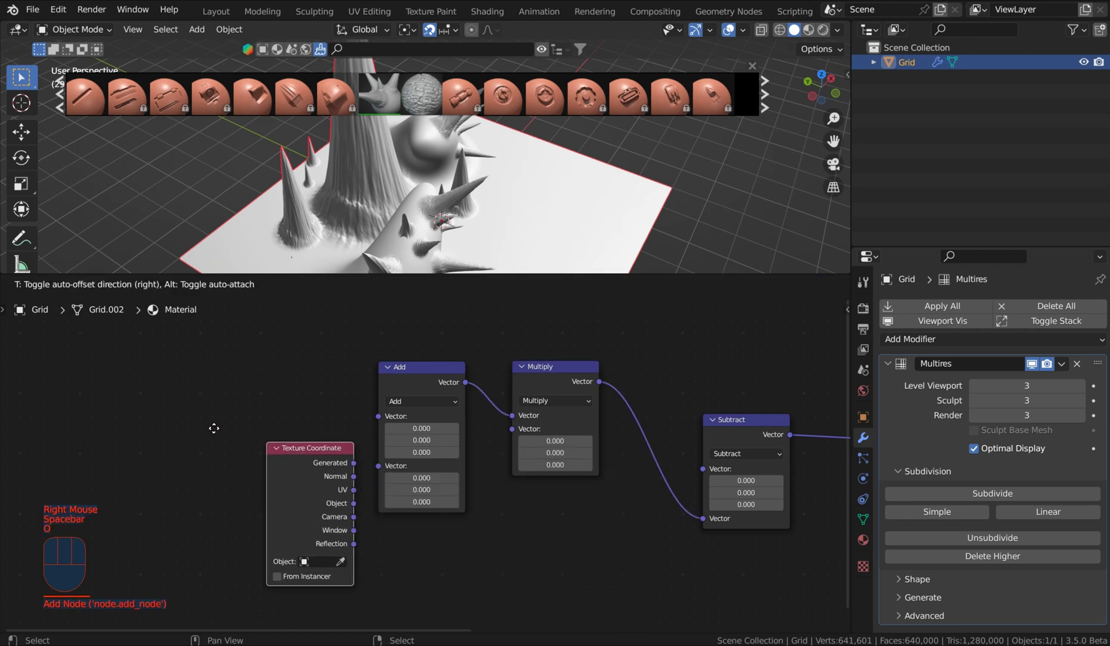
{"action": "left_click", "coordinate": [158, 462]}
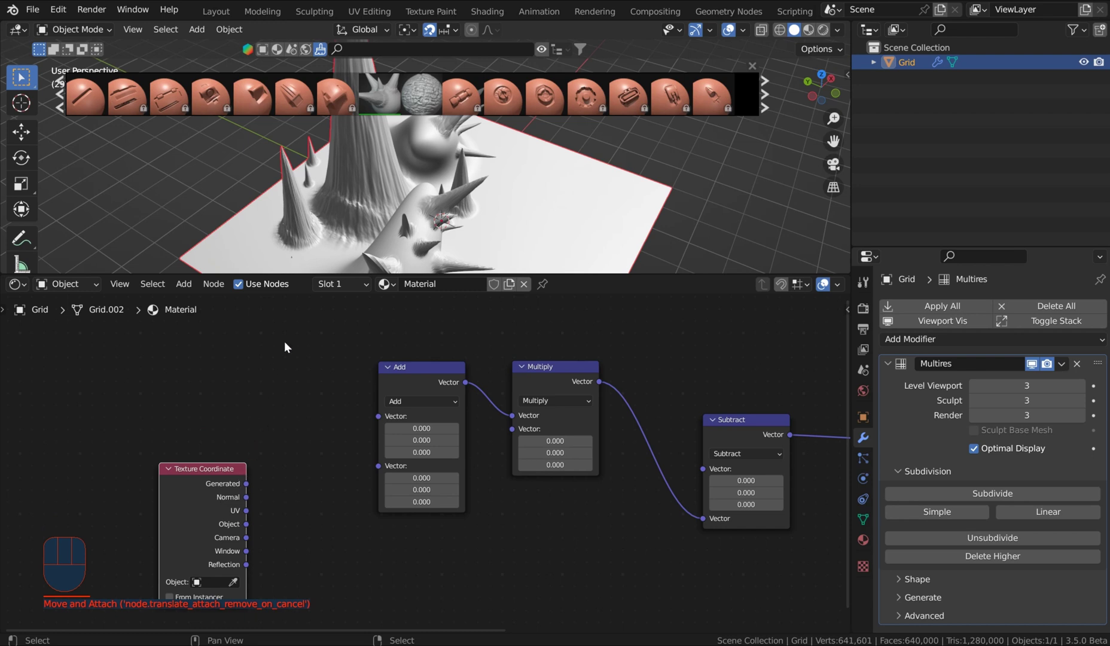
Connect the Texture Coordinate's Object output to Subtract's first Vector input and to the lower Separate XYZ's Vector.
{"action": "scroll", "coordinate": [137, 437], "scroll_direction": "down", "scroll_amount": 1}
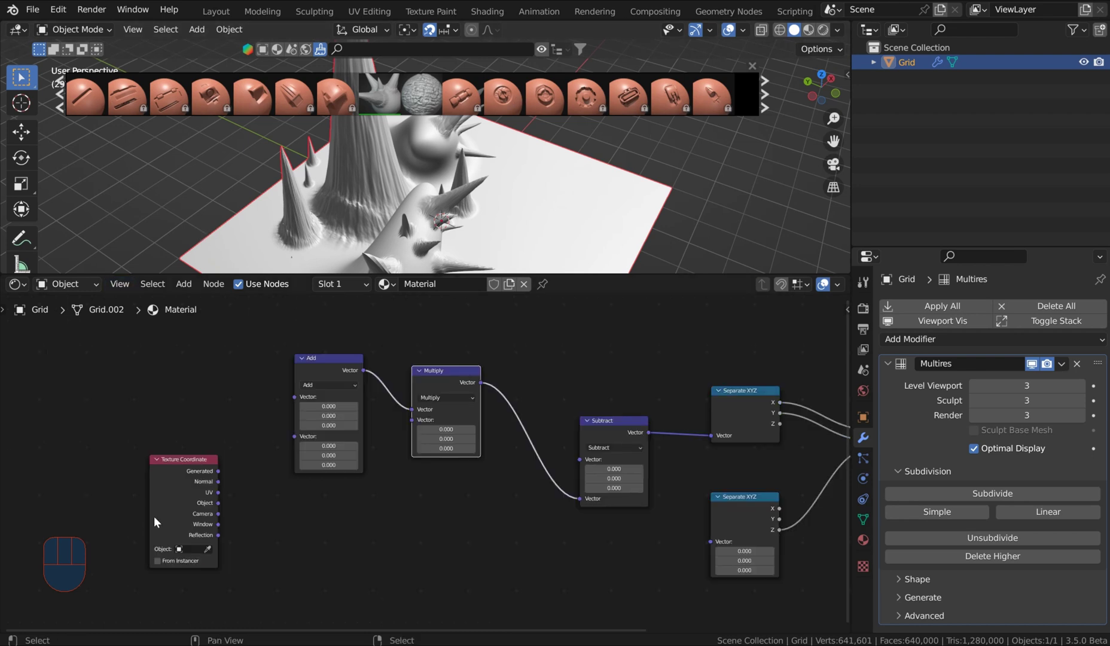
{"action": "left_click_drag", "start_coordinate": [216, 503], "coordinate": [577, 458]}
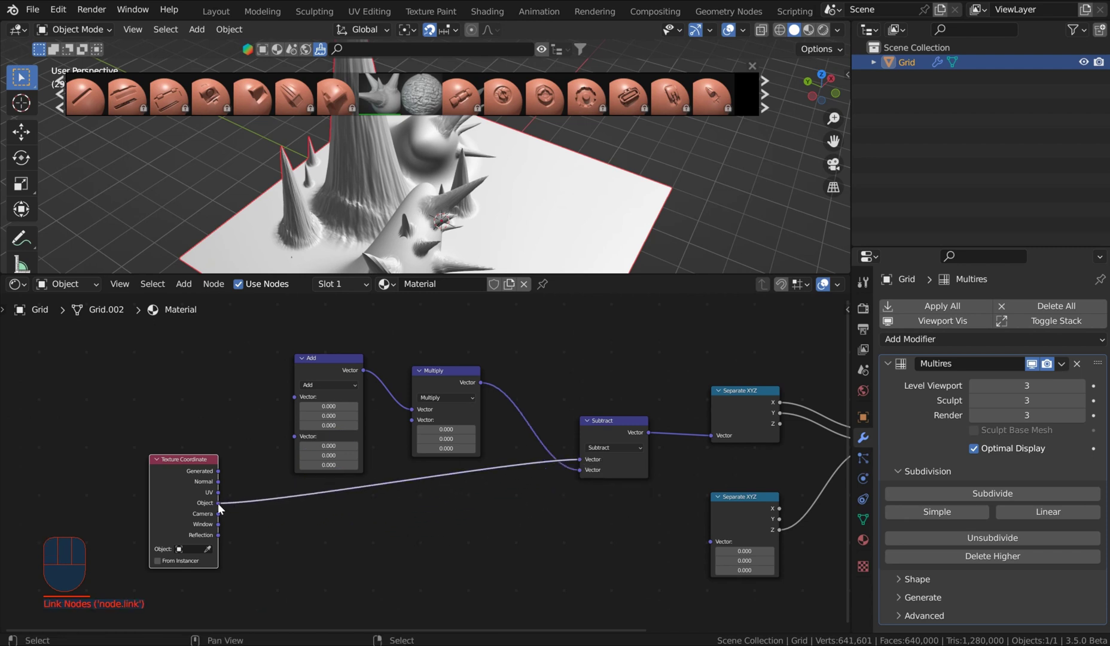
{"action": "left_click_drag", "start_coordinate": [218, 503], "coordinate": [711, 544]}
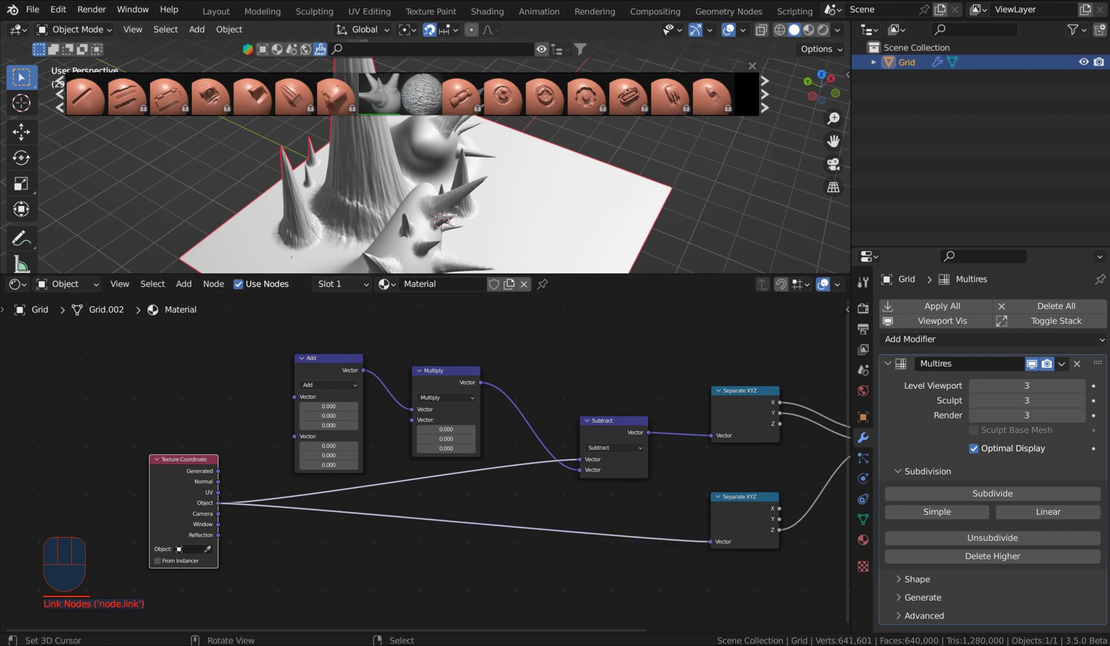
Connect the Texture Coordinate's UV output to Add's first Vector input, shifting both nodes slightly for more spacing.
{"action": "left_click", "coordinate": [154, 437]}
{"action": "left_click_drag", "start_coordinate": [154, 438], "coordinate": [137, 440]}
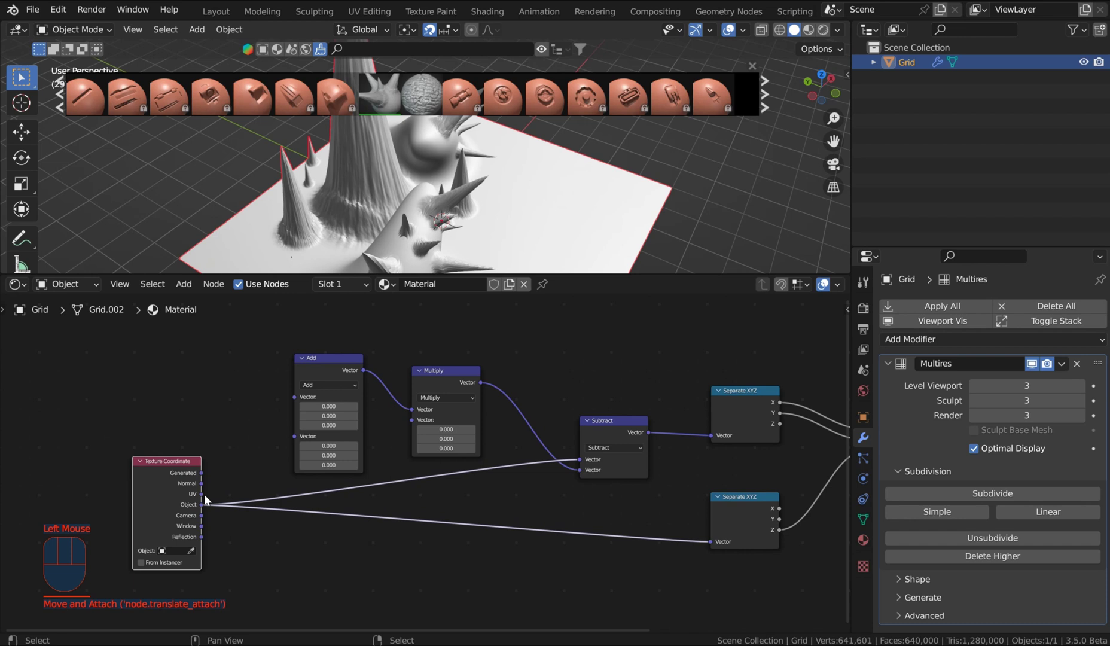
{"action": "left_click_drag", "start_coordinate": [202, 494], "coordinate": [294, 396]}
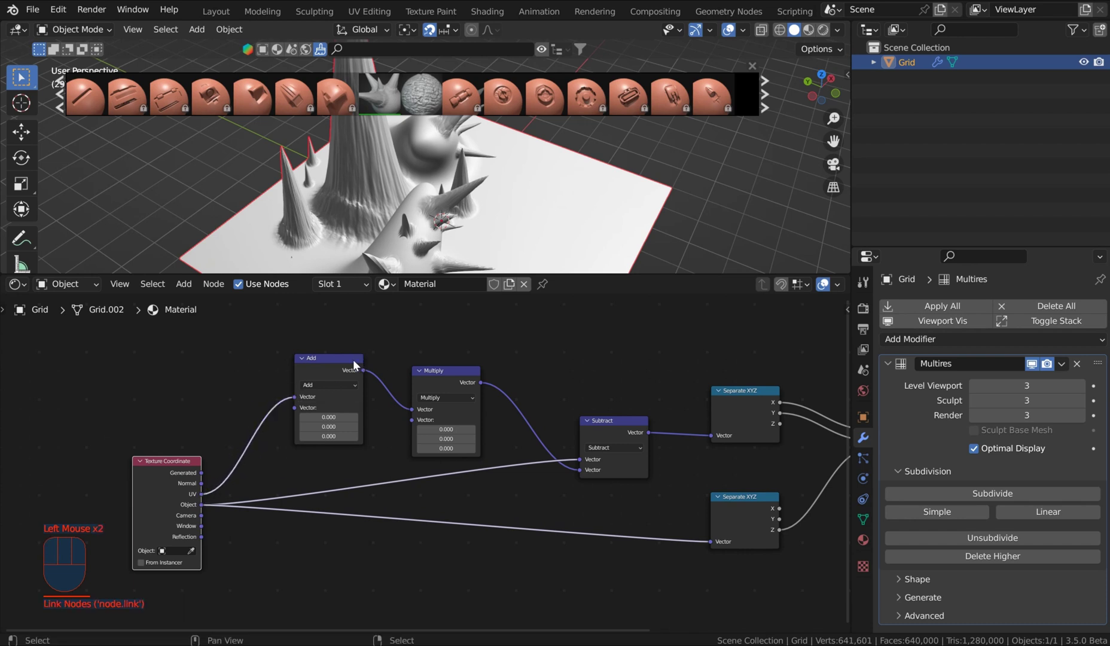
{"action": "left_click_drag", "start_coordinate": [353, 358], "coordinate": [329, 372]}
Connect the Combine XYZ Vector output to the Material Output's Surface input.
{"action": "middle_click_drag", "start_coordinate": [550, 419], "coordinate": [520, 408]}
{"action": "scroll", "coordinate": [547, 407], "scroll_direction": "down", "scroll_amount": 1}
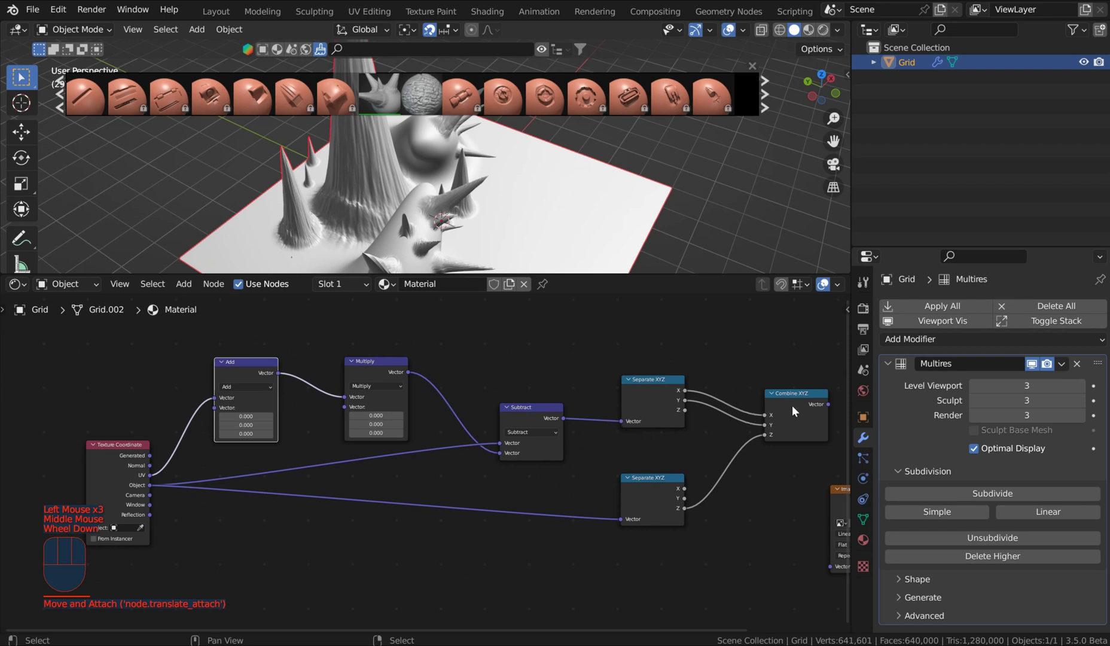
{"action": "scroll", "coordinate": [741, 358], "scroll_direction": "down", "scroll_amount": 5}
{"action": "mouse_move", "coordinate": [740, 358]}
{"action": "middle_mouse_down"}
{"action": "mouse_move", "coordinate": [728, 368]}
{"action": "mouse_move", "coordinate": [751, 372]}
{"action": "middle_mouse_up"}
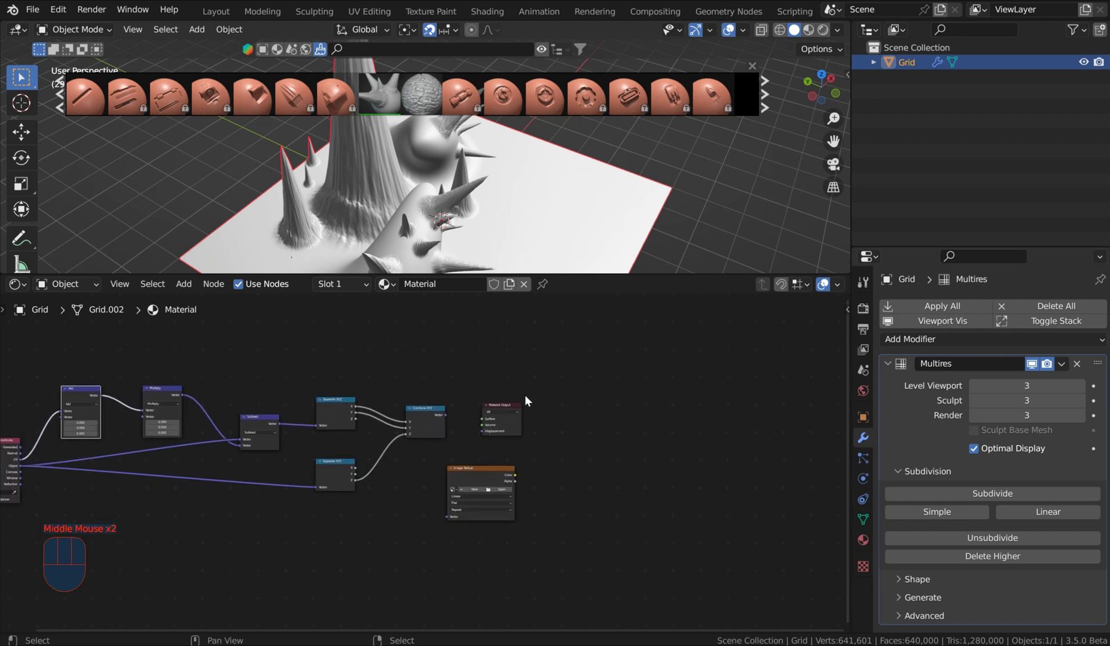
{"action": "scroll", "coordinate": [439, 416], "scroll_direction": "up", "scroll_amount": 1}
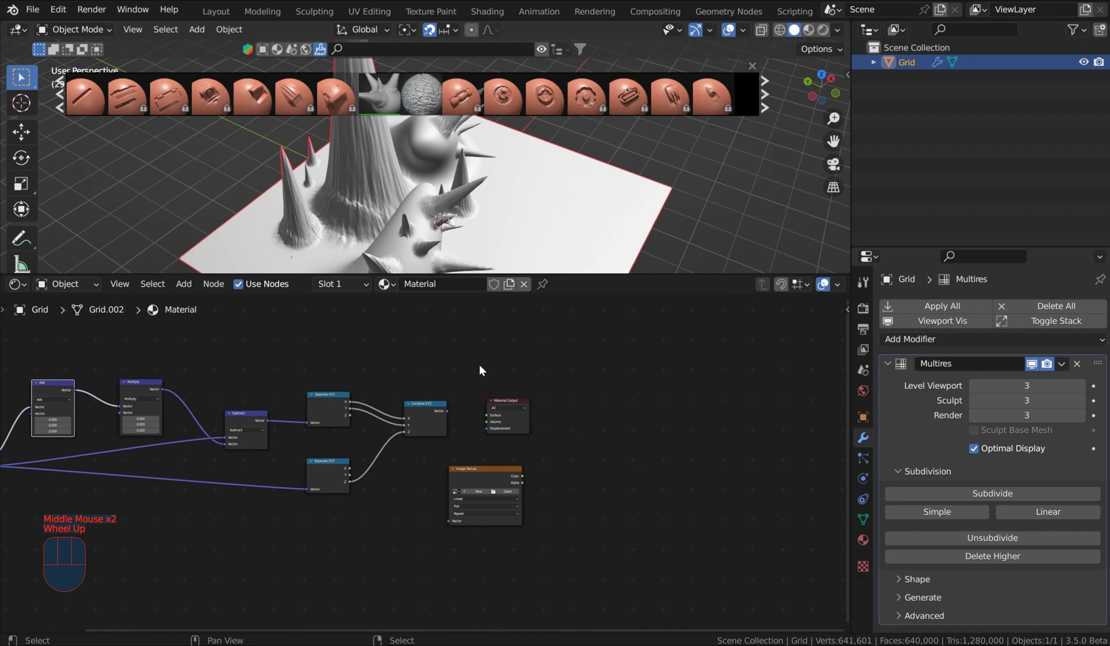
{"action": "scroll", "coordinate": [479, 369], "scroll_direction": "up", "scroll_amount": 3}
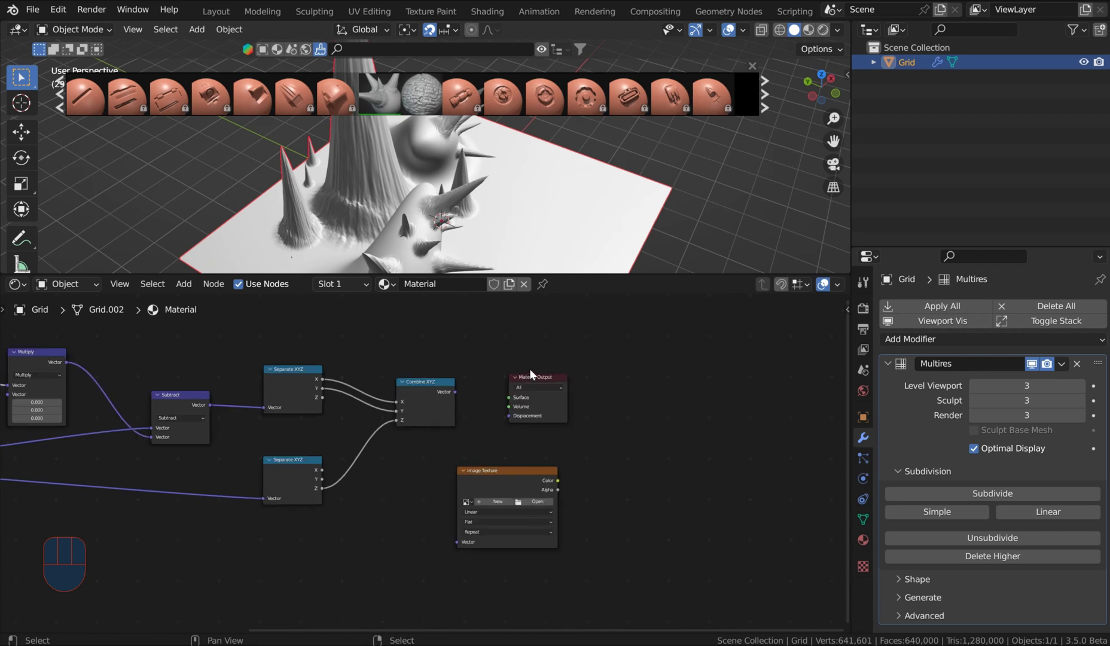
{"action": "left_click_drag", "start_coordinate": [454, 392], "coordinate": [512, 399]}
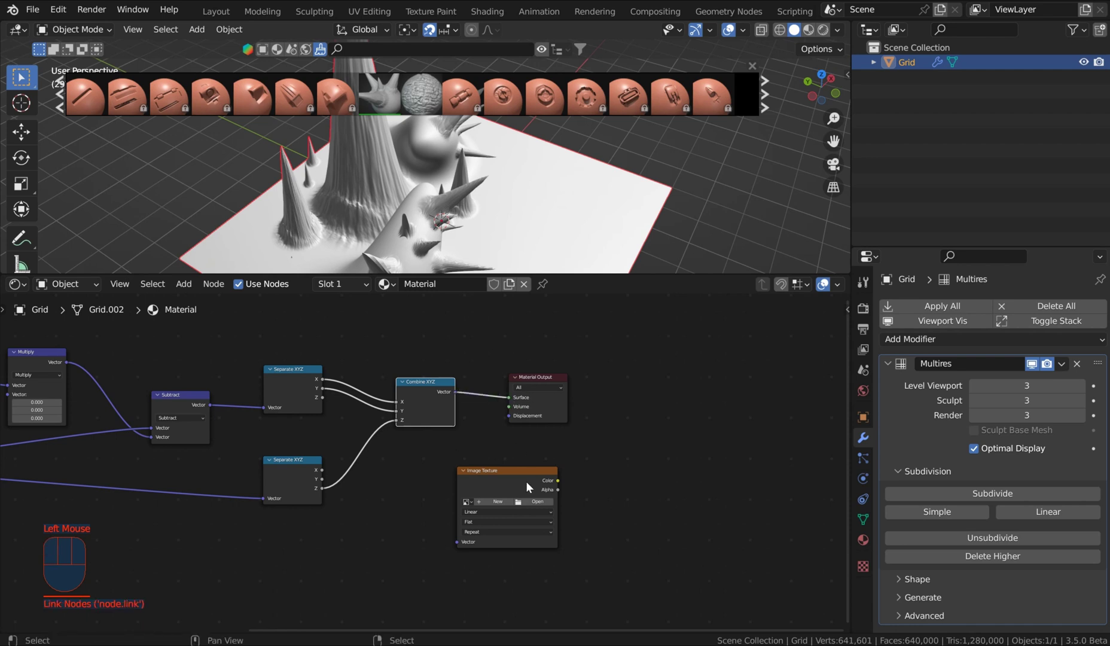
Move the Image Texture node beneath Combine XYZ and create a new blank 512 × 512 px image in it.
{"action": "left_click_drag", "start_coordinate": [526, 484], "coordinate": [453, 495]}
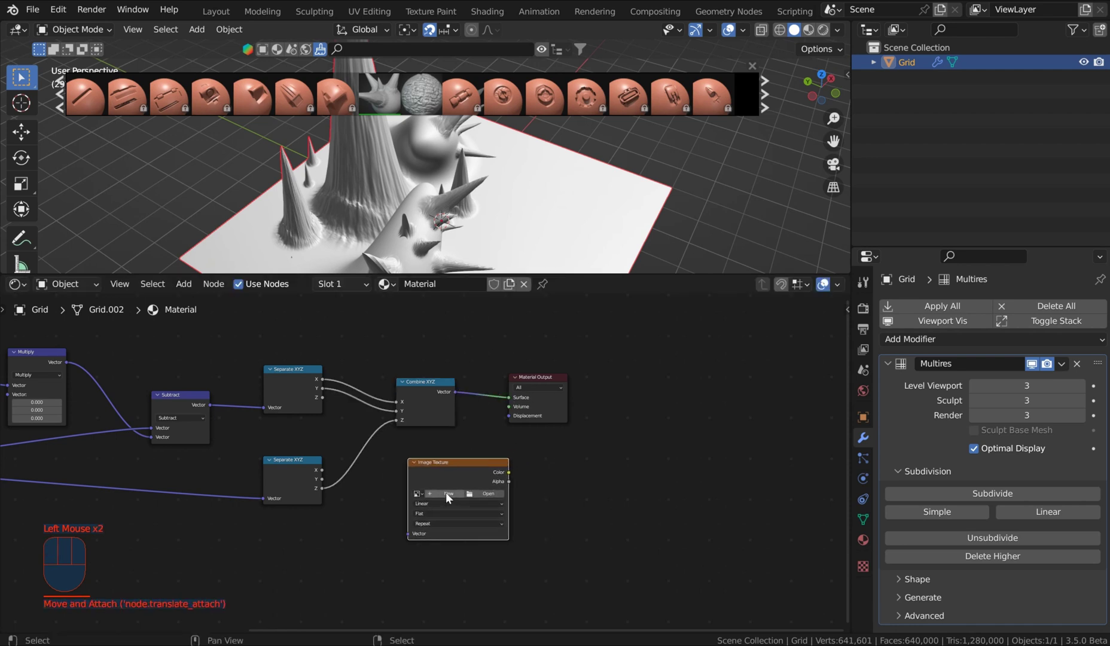
{"action": "scroll", "coordinate": [463, 500], "scroll_direction": "up", "scroll_amount": 1}
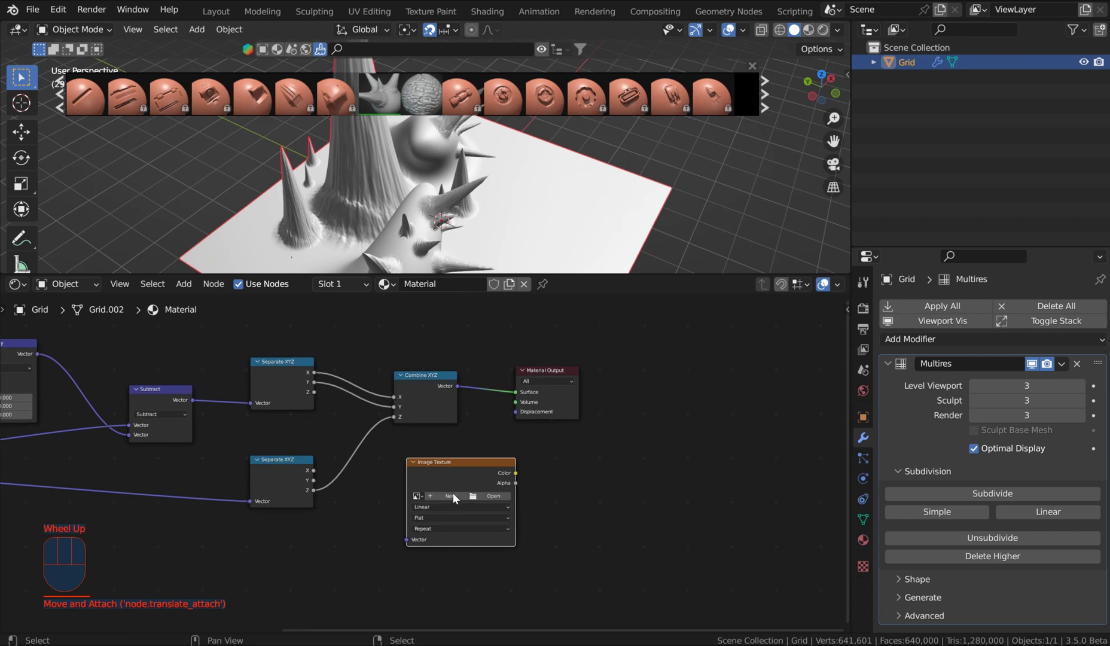
{"action": "scroll", "coordinate": [447, 498], "scroll_direction": "up", "scroll_amount": 2}
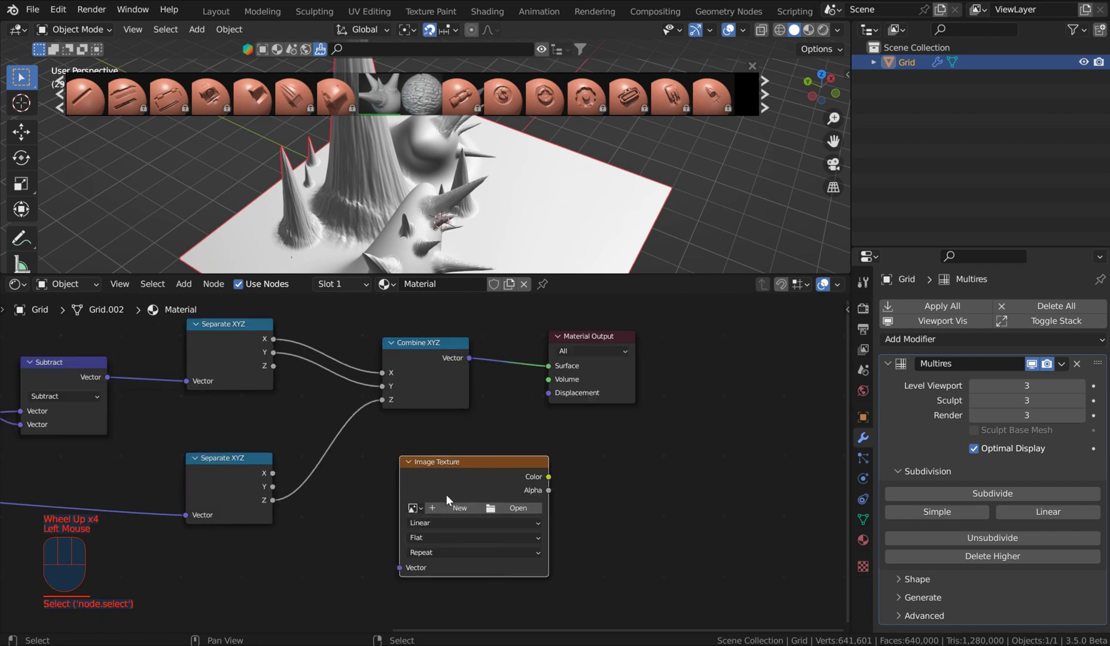
{"action": "double_click", "coordinate": [446, 503]}
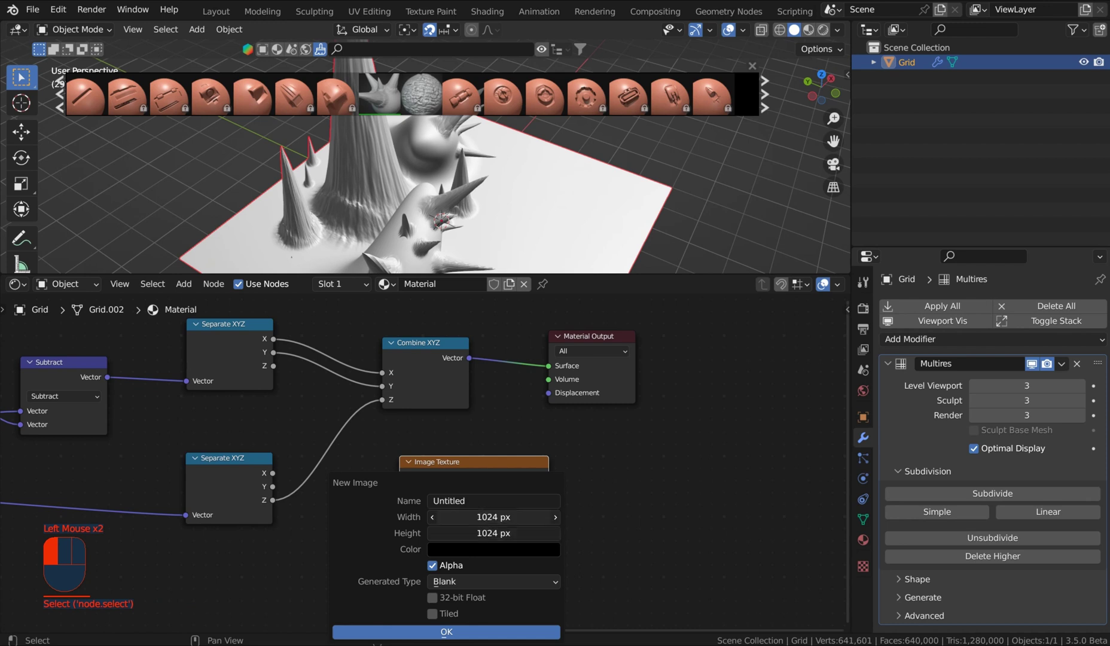
{"action": "double_click", "coordinate": [494, 514]}
{"action": "type", "text": "512"}
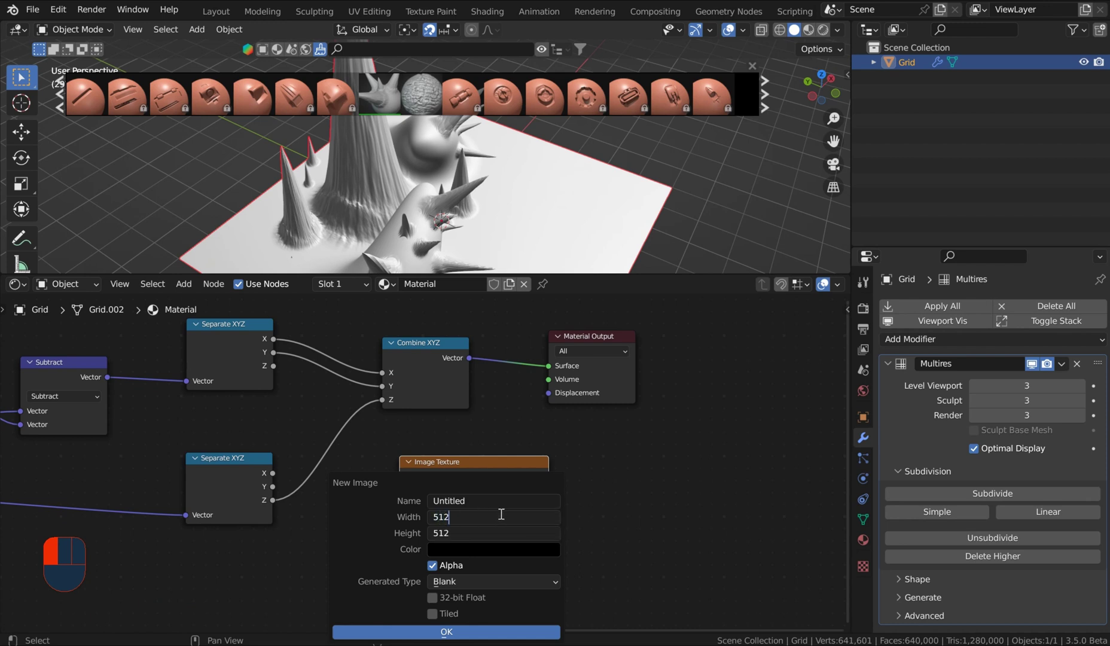
{"action": "key", "text": "Return"}
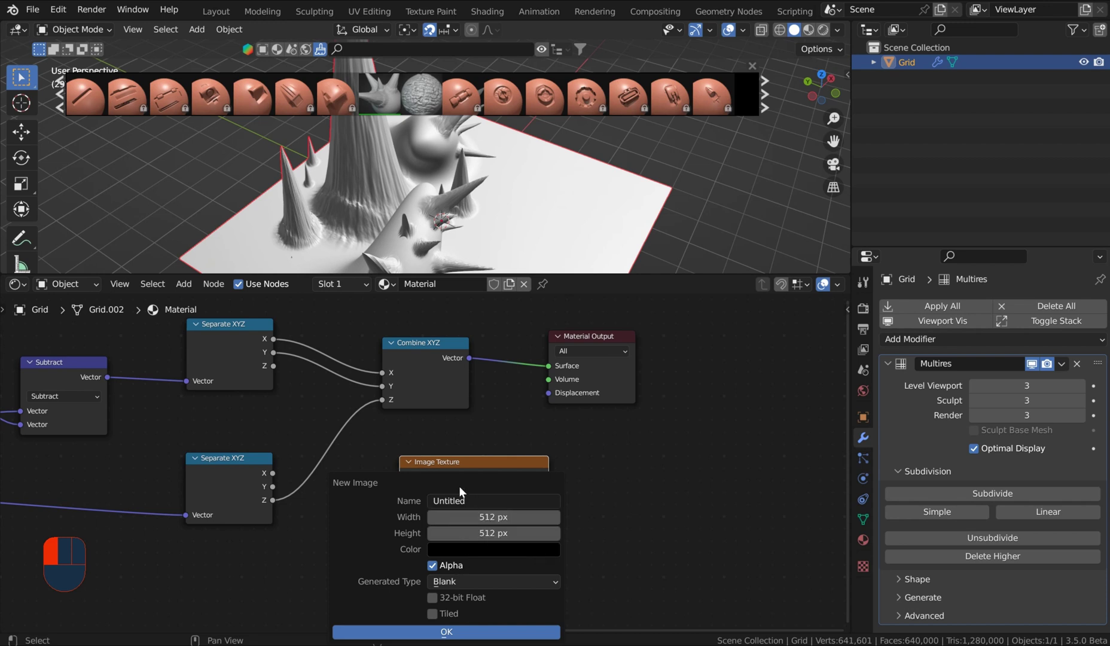
{"action": "left_click", "coordinate": [371, 631]}
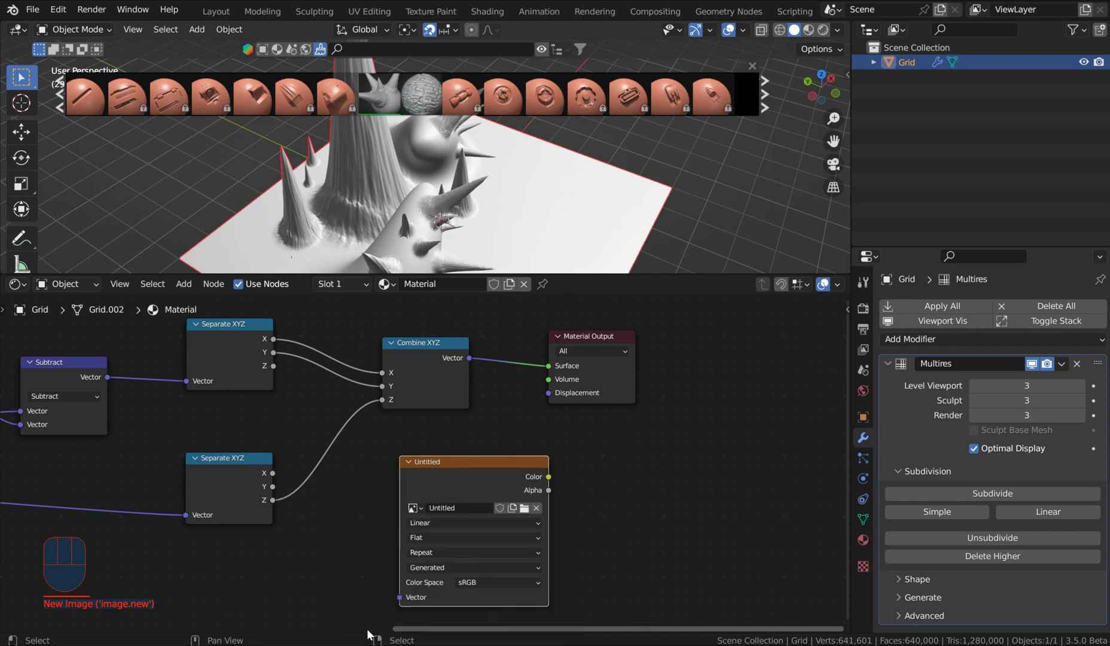
Rename the new image in the Image Texture node to MyfirstDisplacment.
{"action": "left_click", "coordinate": [464, 507]}
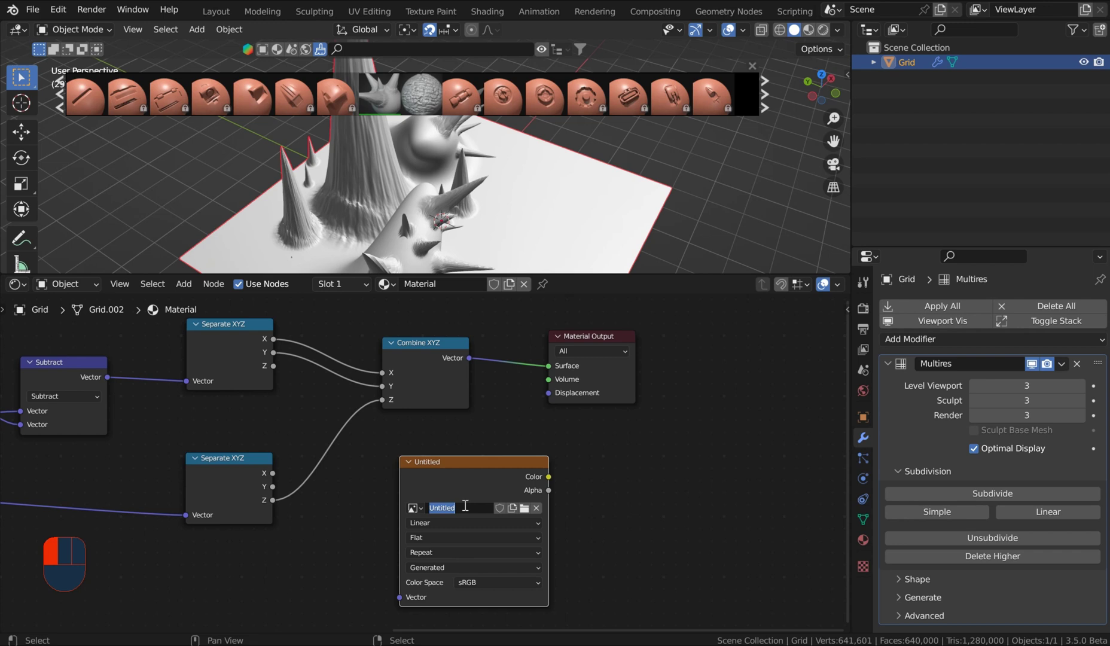
{"action": "type", "text": "Myfirst"}
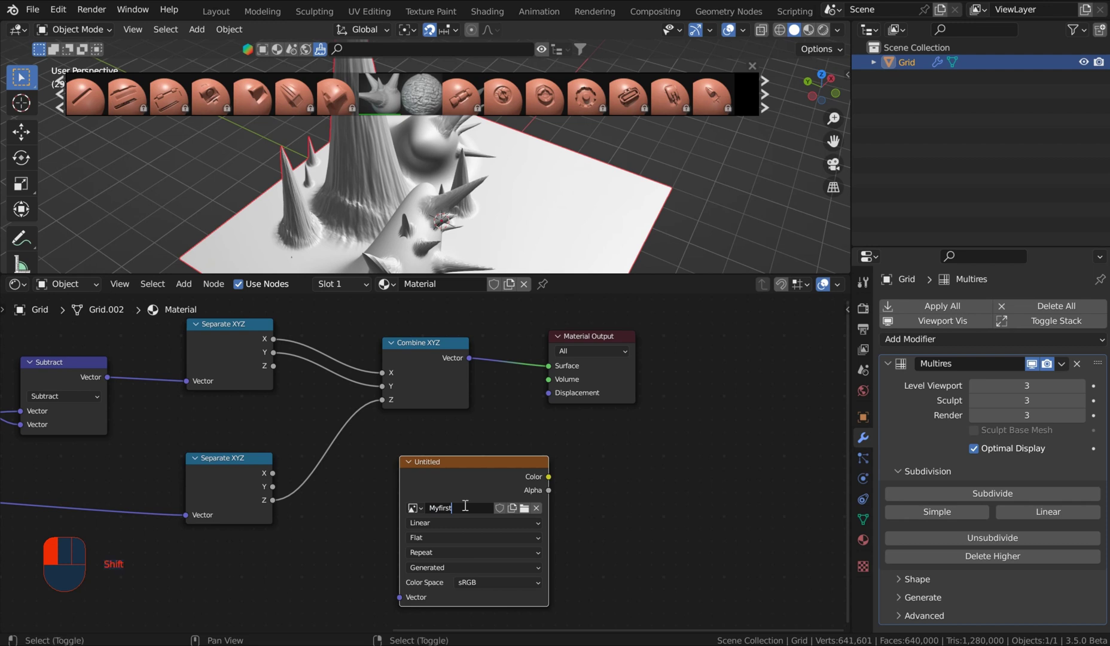
{"action": "type", "text": "Displacment"}
{"action": "left_click", "coordinate": [465, 505]}
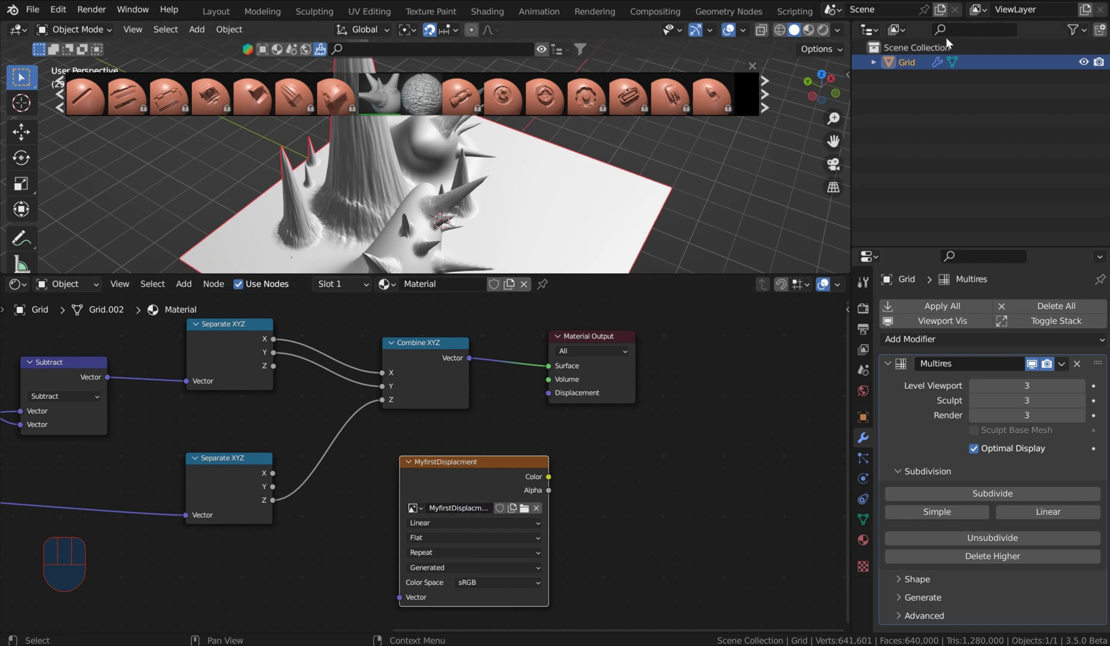
Select the sculpted grid and bake it with Cycles using the Combined bake type, widening the properties area for room.
{"action": "right_click", "coordinate": [454, 191]}
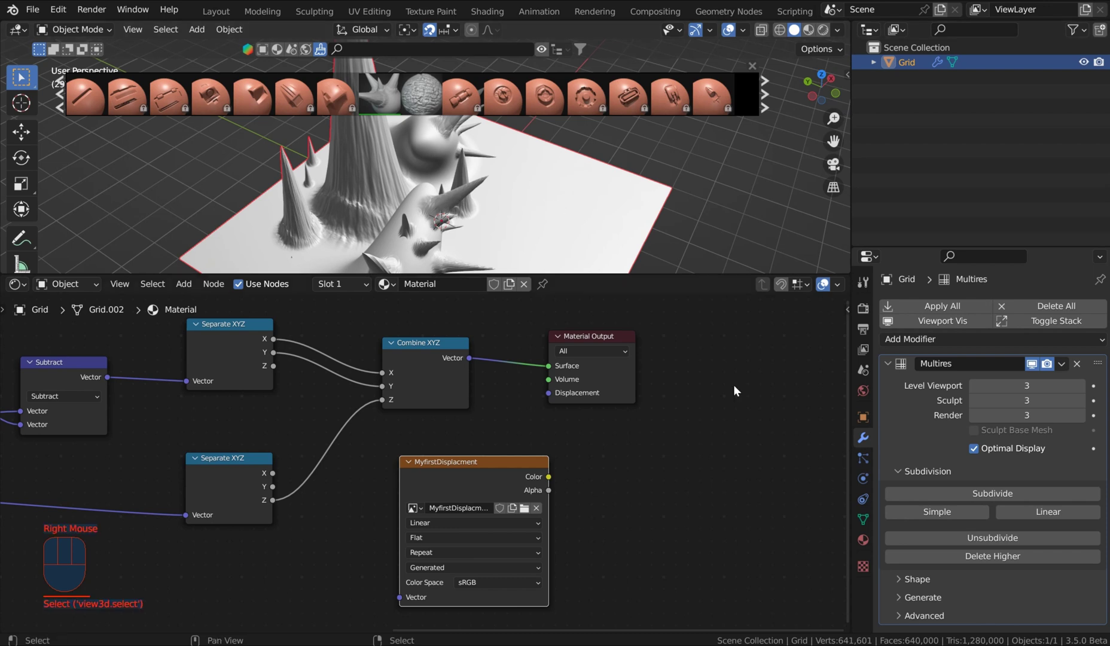
{"action": "left_click", "coordinate": [863, 307]}
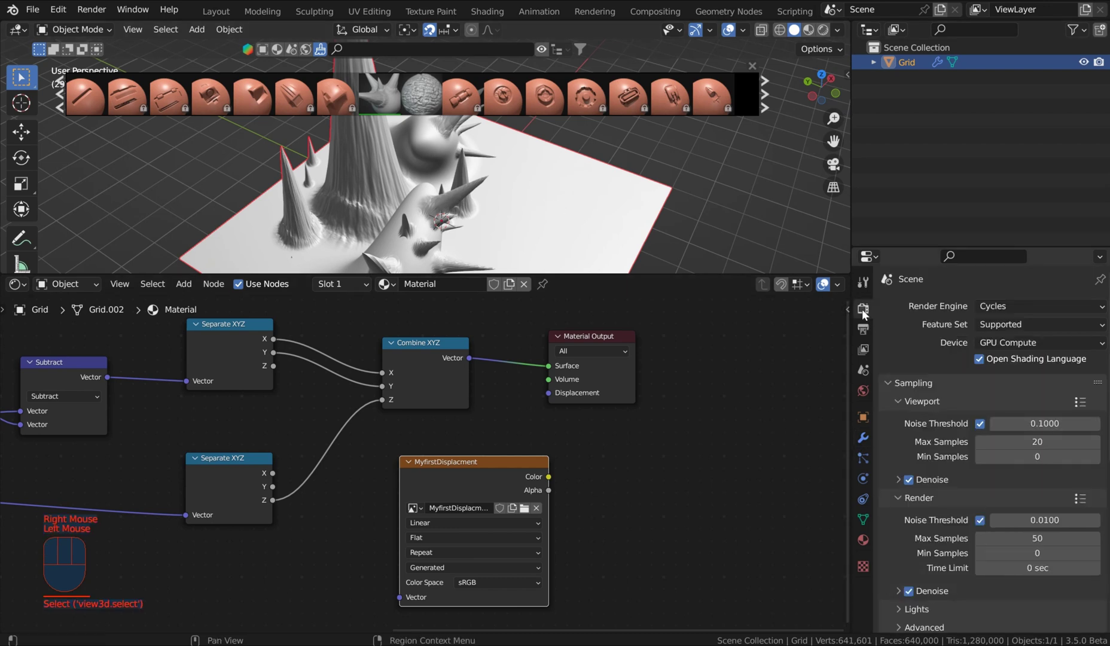
{"action": "left_click_drag", "start_coordinate": [905, 247], "coordinate": [905, 162]}
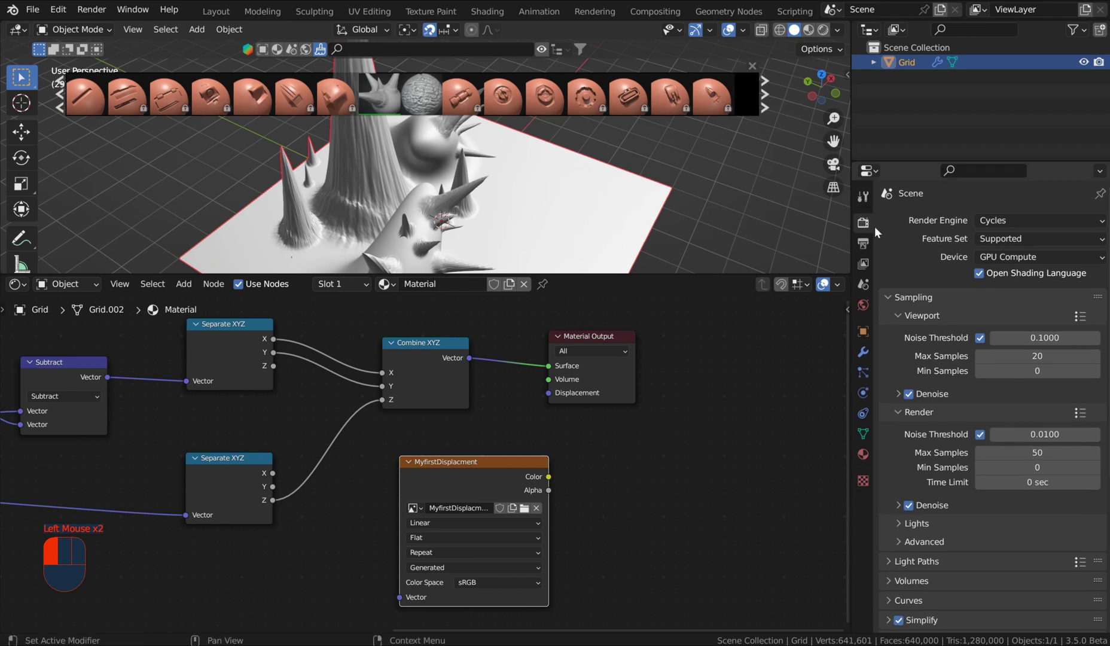
{"action": "left_click_drag", "start_coordinate": [852, 264], "coordinate": [809, 264]}
{"action": "scroll", "coordinate": [939, 442], "scroll_direction": "down", "scroll_amount": 6}
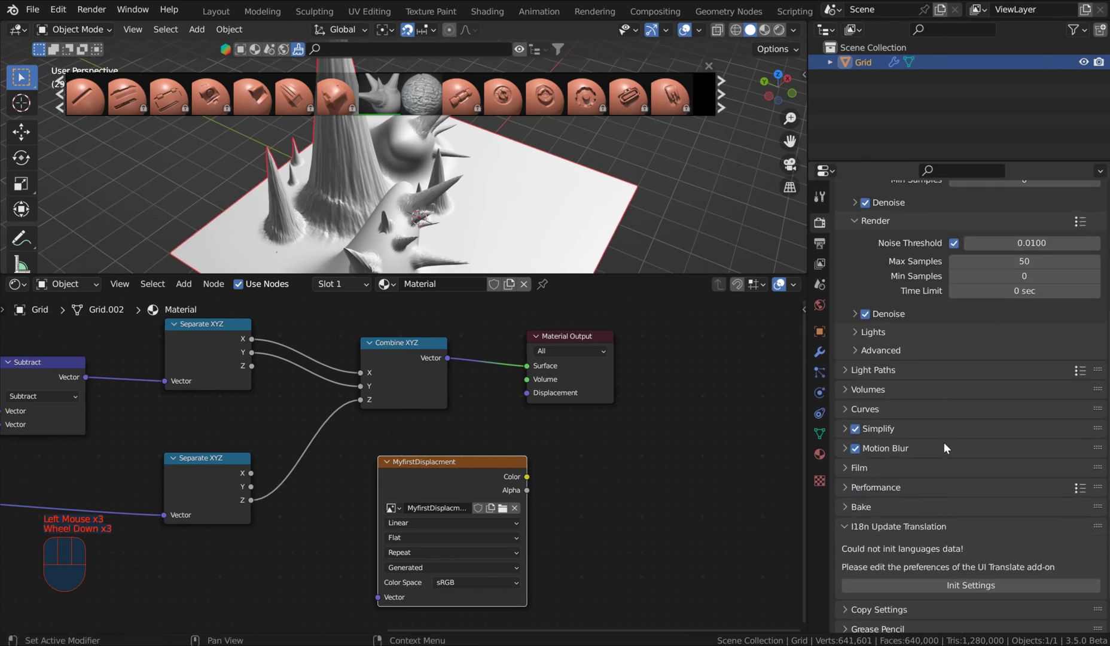
{"action": "left_click", "coordinate": [849, 461]}
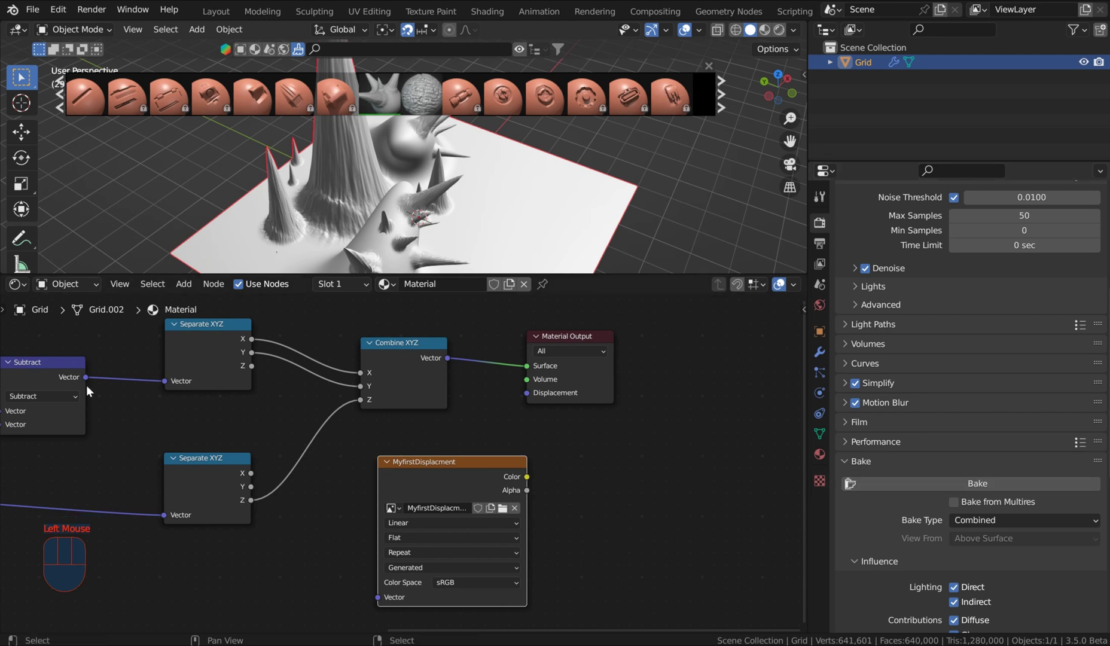
{"action": "middle_click_drag", "start_coordinate": [179, 400], "coordinate": [118, 398]}
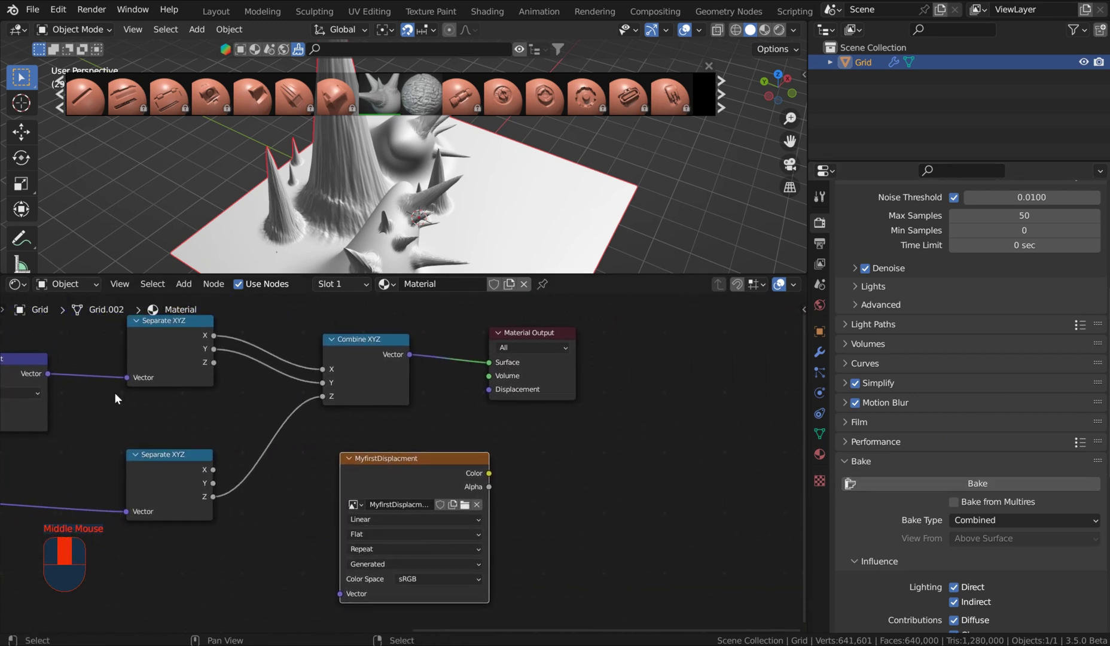
{"action": "left_click", "coordinate": [892, 483]}
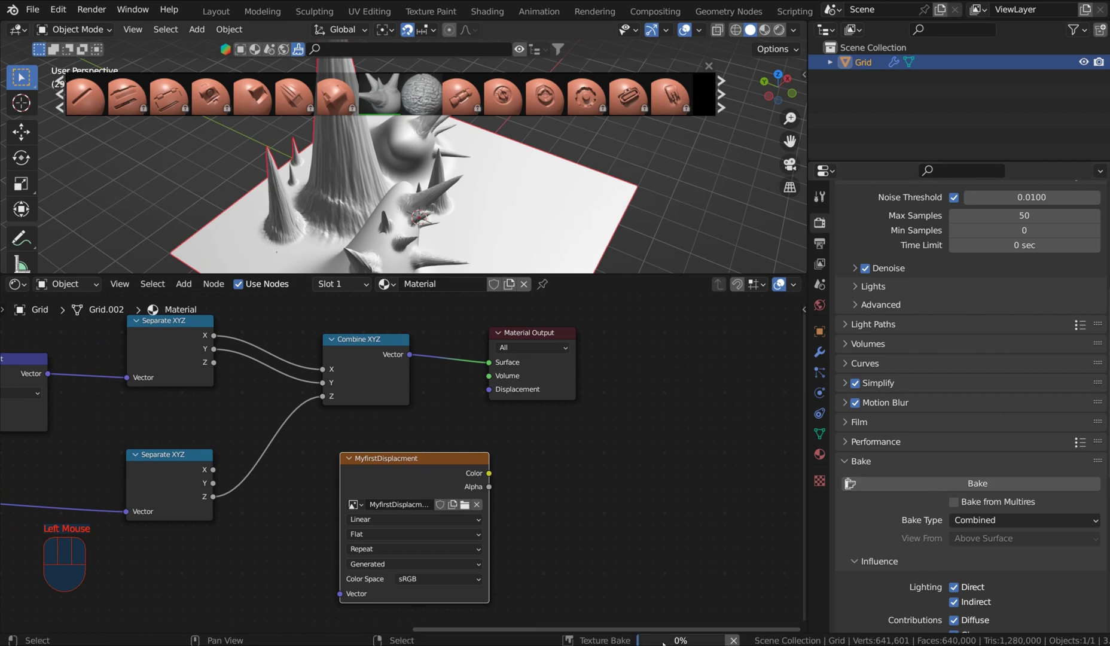
Split the node editor area vertically and switch the new half to an Image Editor.
{"action": "right_click", "coordinate": [807, 397]}
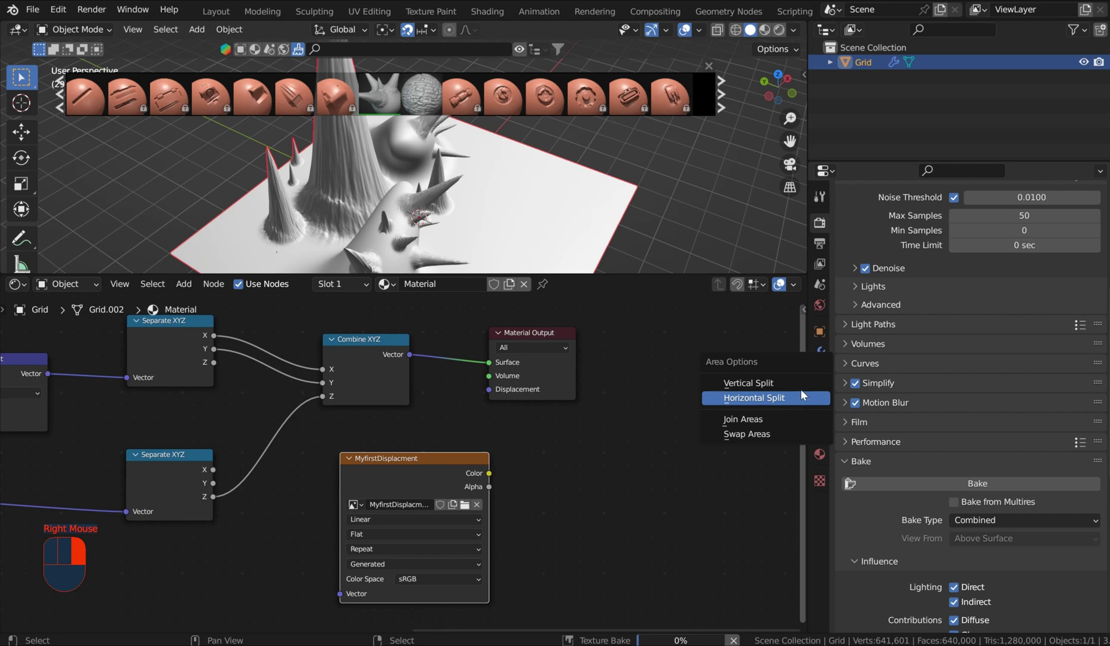
{"action": "left_click", "coordinate": [799, 386]}
{"action": "left_click", "coordinate": [443, 413]}
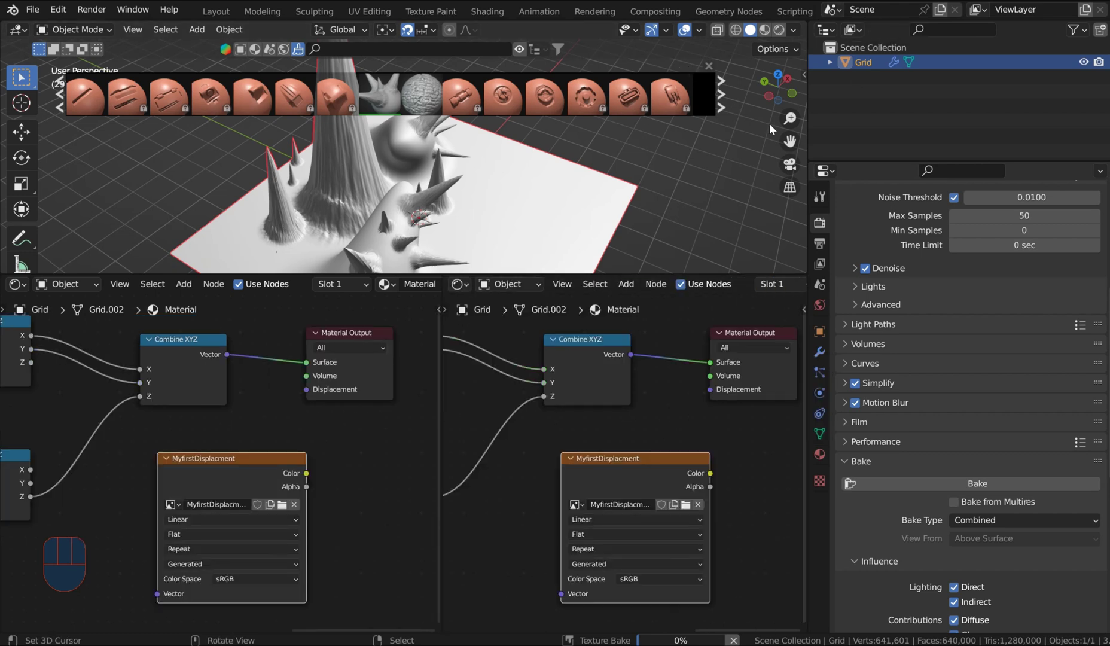
{"action": "left_click", "coordinate": [466, 283]}
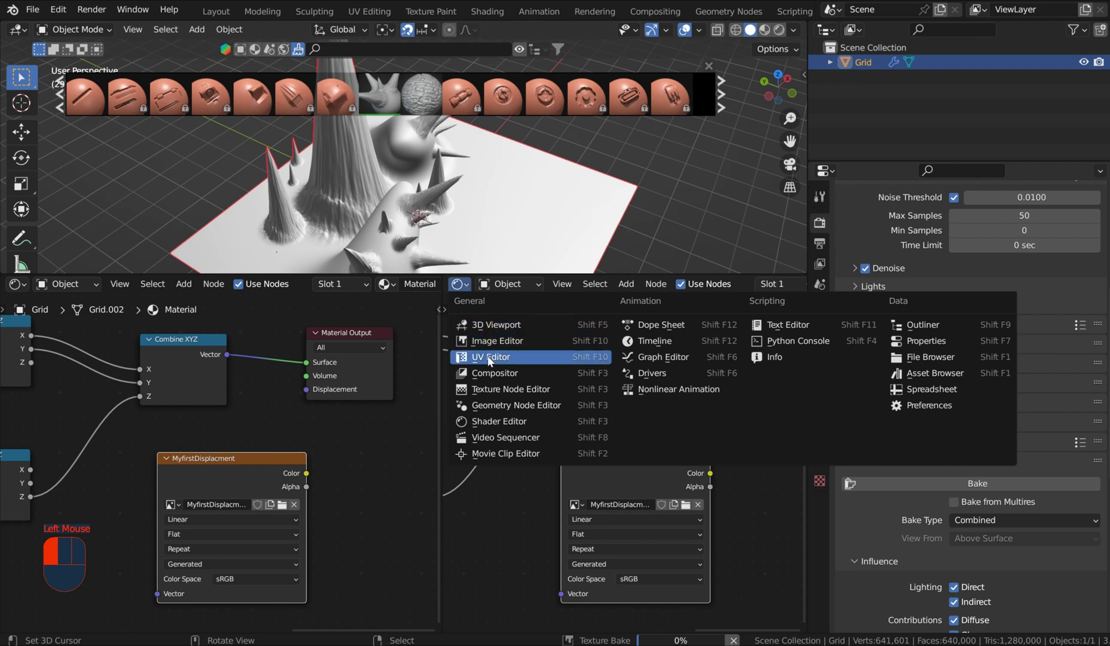
{"action": "left_click", "coordinate": [491, 340]}
{"action": "scroll", "coordinate": [626, 403], "scroll_direction": "up", "scroll_amount": 3}
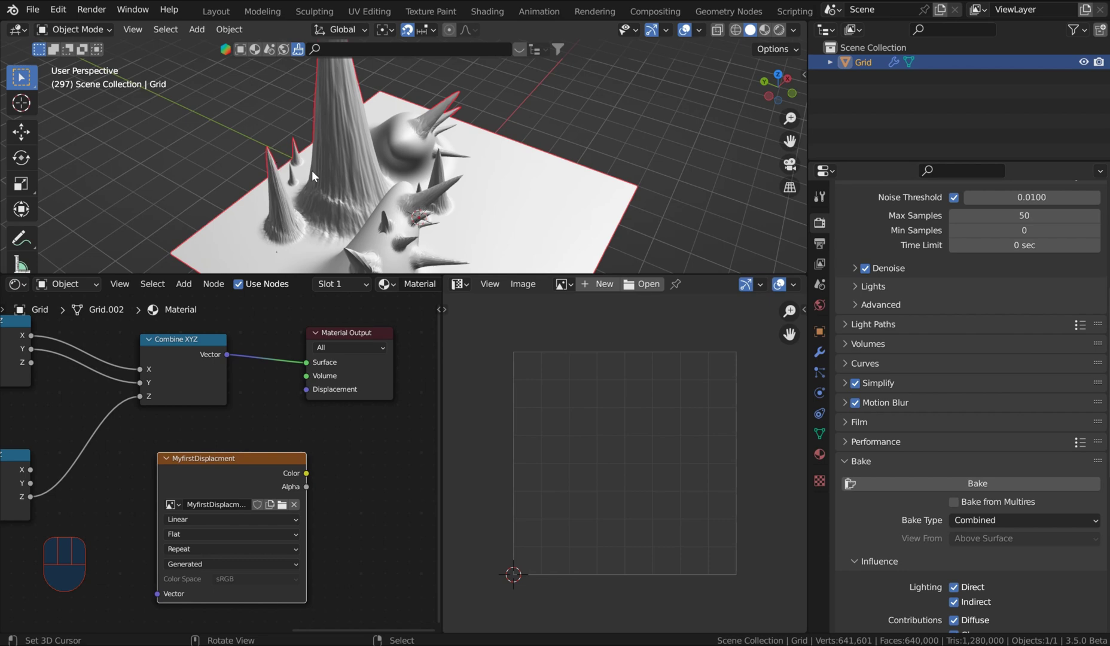
{"action": "middle_click_drag", "start_coordinate": [312, 171], "coordinate": [374, 136]}
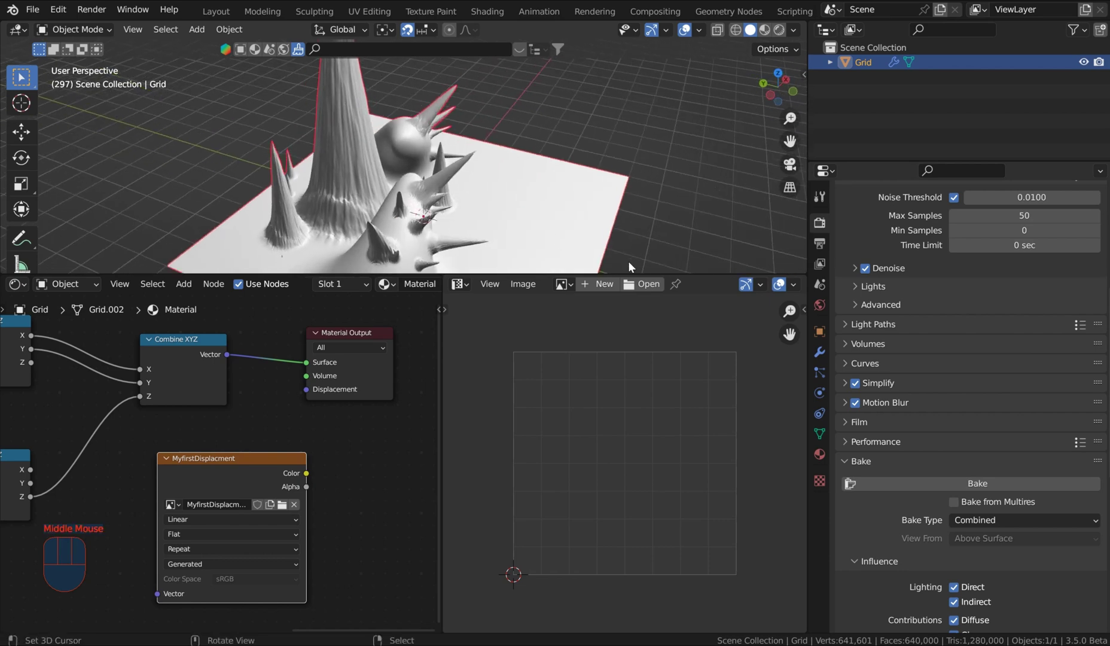
Display the baked MyfirstDisplacment image in the Image Editor.
{"action": "left_click", "coordinate": [570, 284]}
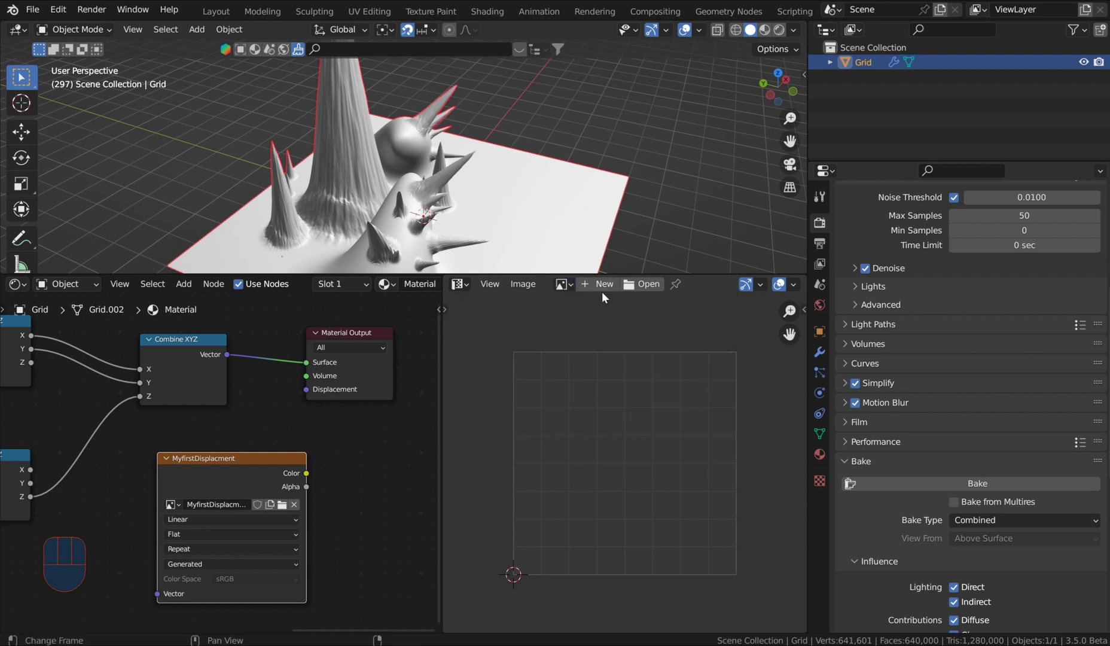
{"action": "left_click", "coordinate": [567, 285]}
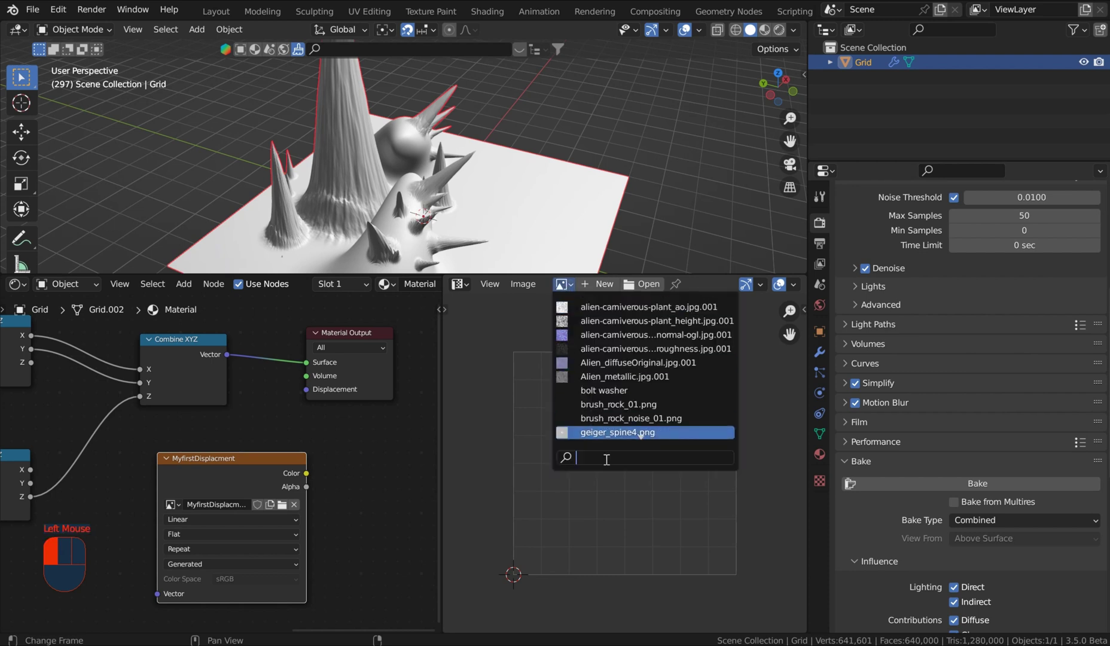
{"action": "type", "text": "myfir"}
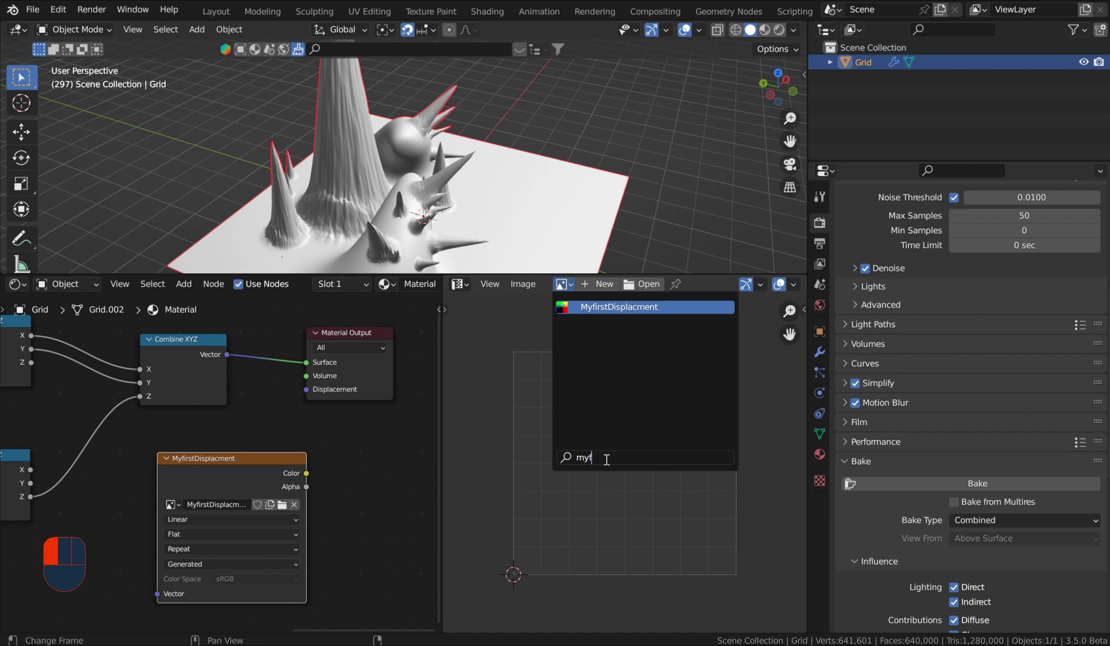
{"action": "left_click", "coordinate": [640, 306]}
{"action": "scroll", "coordinate": [636, 428], "scroll_direction": "down", "scroll_amount": 2}
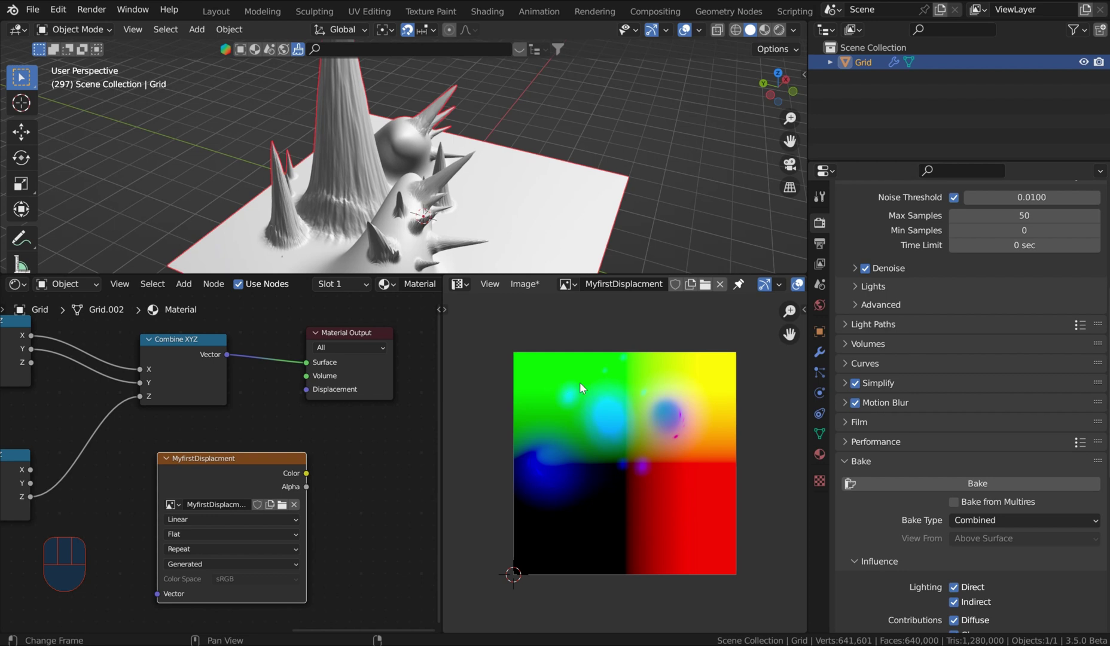
Save the baked image to Downloads as MyfirstDisplacment.exr in OpenEXR format with RGBA, Float (Full) depth and Linear color space.
{"action": "left_click", "coordinate": [525, 283]}
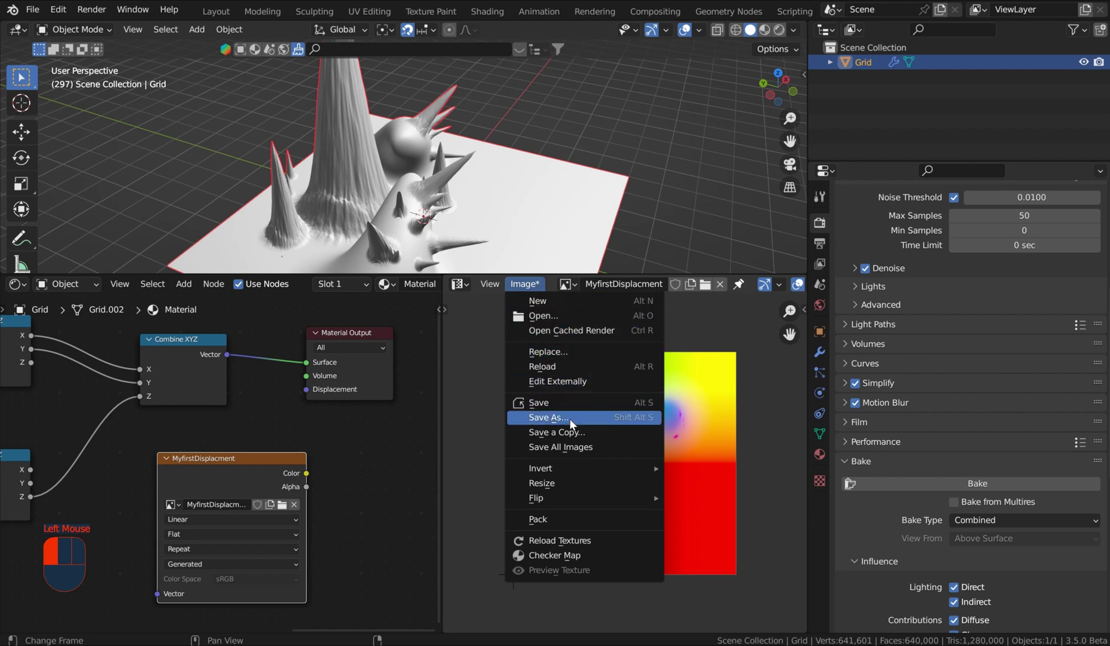
{"action": "left_click", "coordinate": [536, 284]}
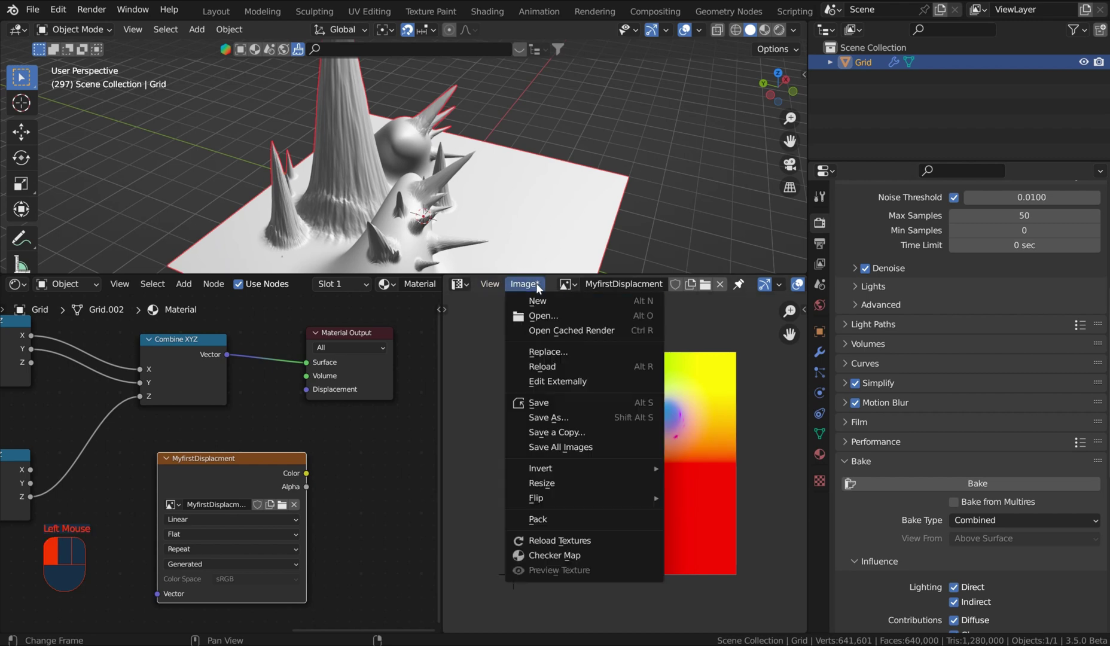
{"action": "left_click", "coordinate": [565, 416]}
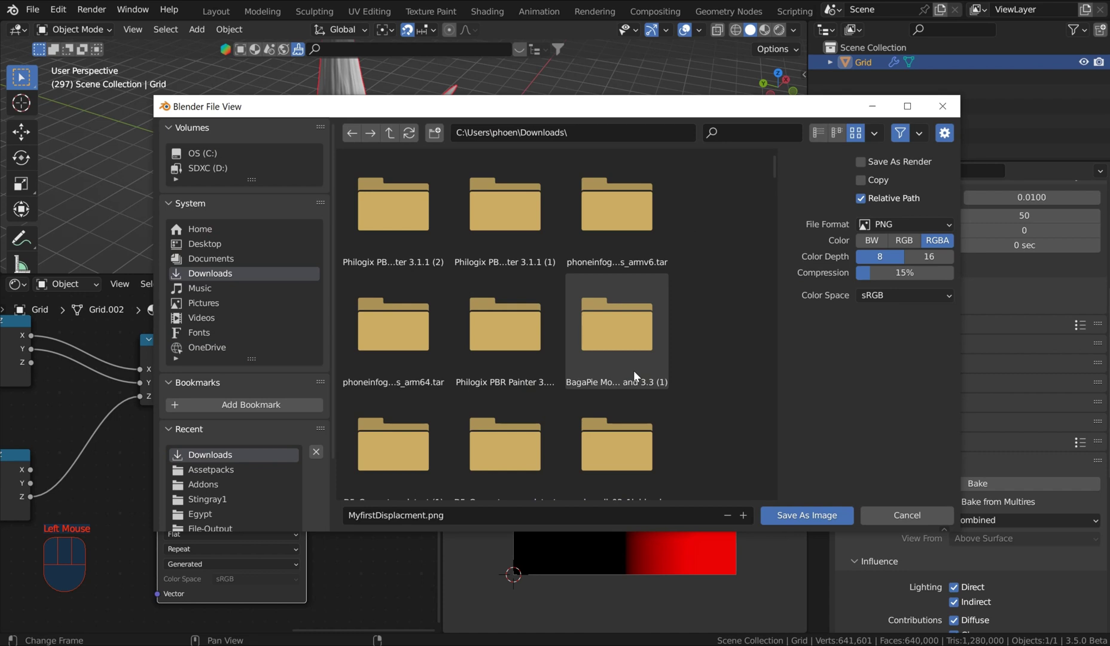
{"action": "left_click", "coordinate": [909, 227]}
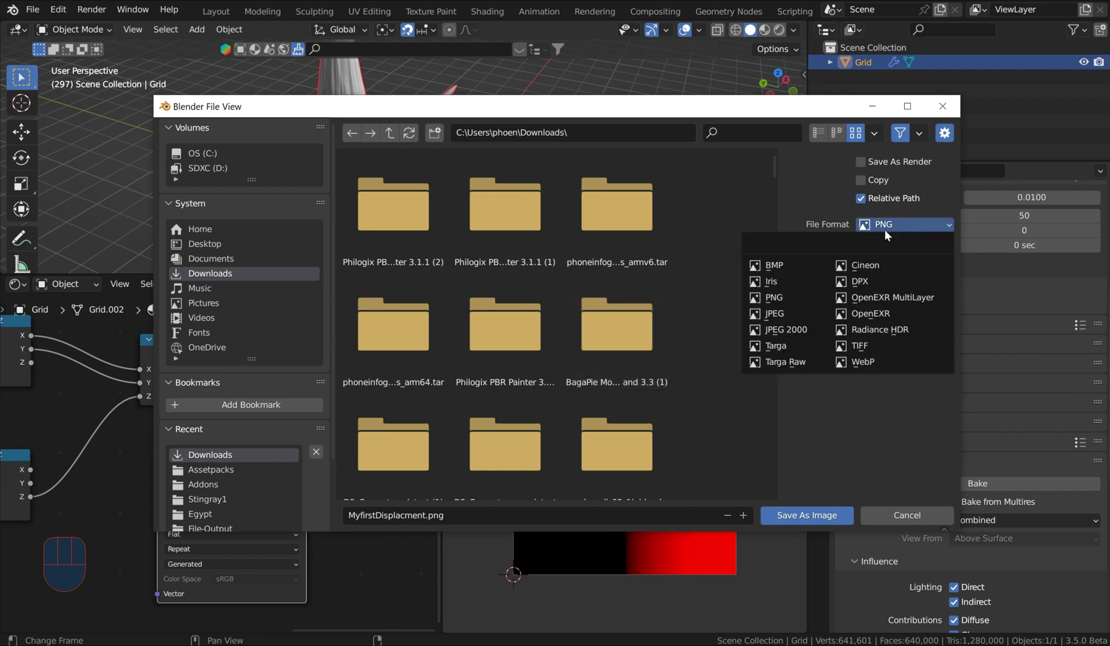
{"action": "left_click", "coordinate": [773, 297]}
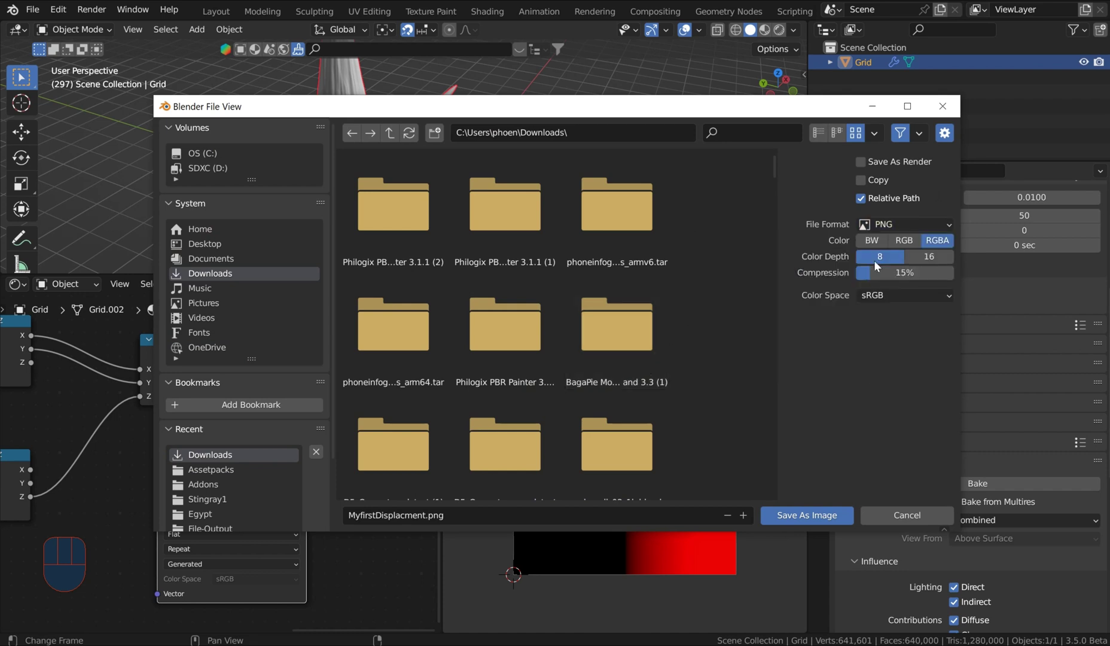
{"action": "left_click", "coordinate": [882, 225]}
{"action": "left_click", "coordinate": [887, 312]}
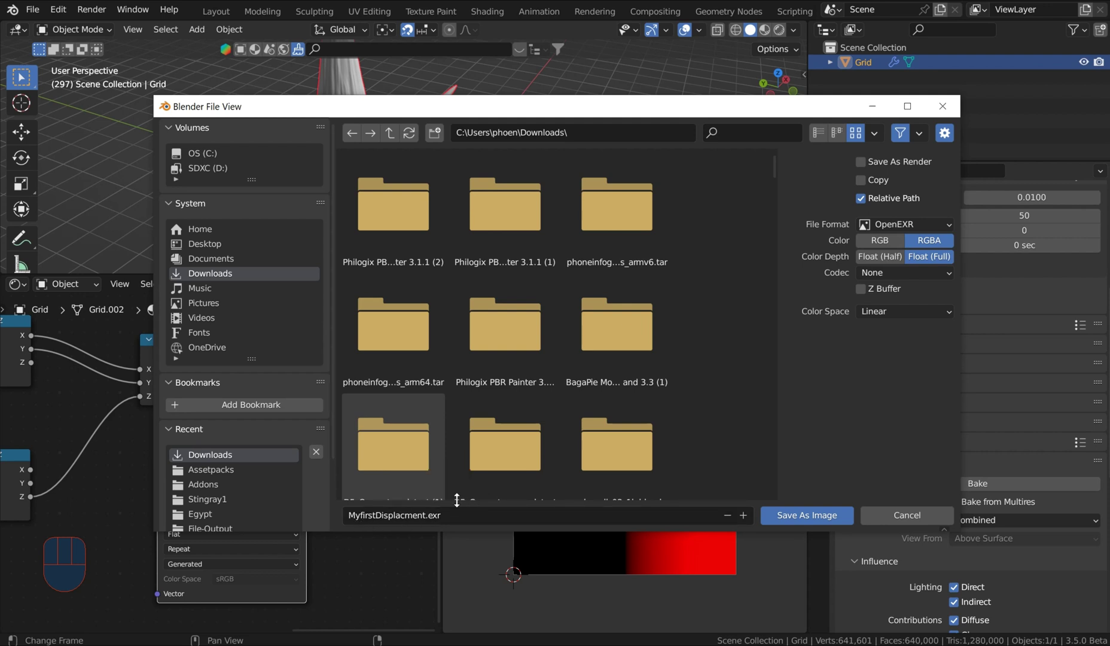
{"action": "left_click", "coordinate": [781, 517]}
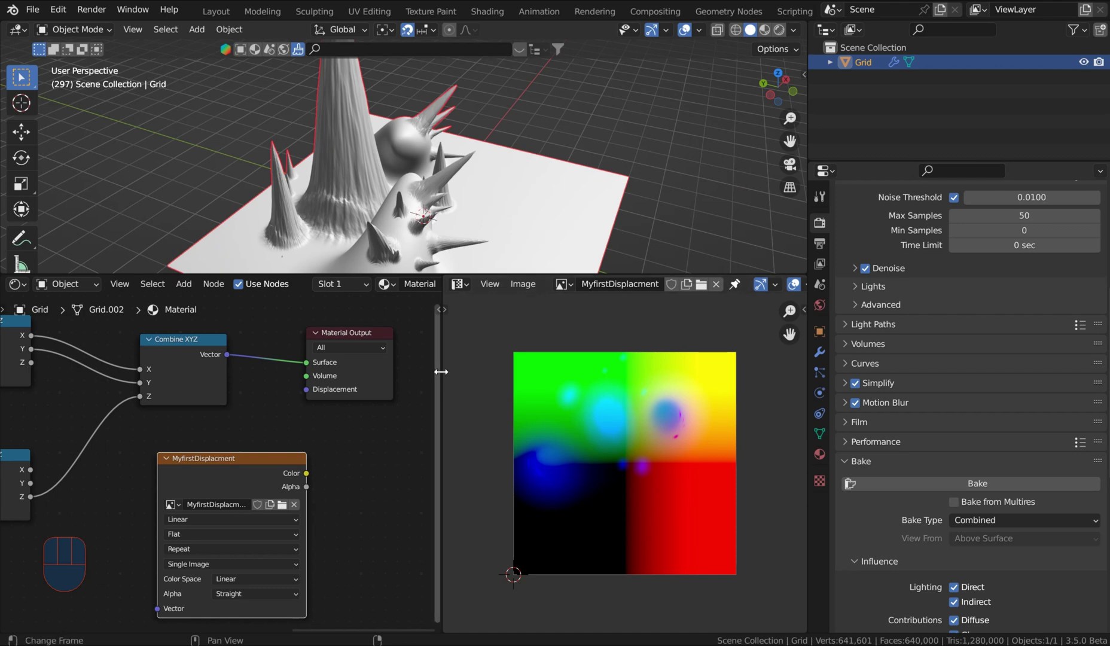
Enlarge the 3D viewport by shrinking the node and image editors below it and narrowing the properties area.
{"action": "left_click_drag", "start_coordinate": [464, 271], "coordinate": [470, 475]}
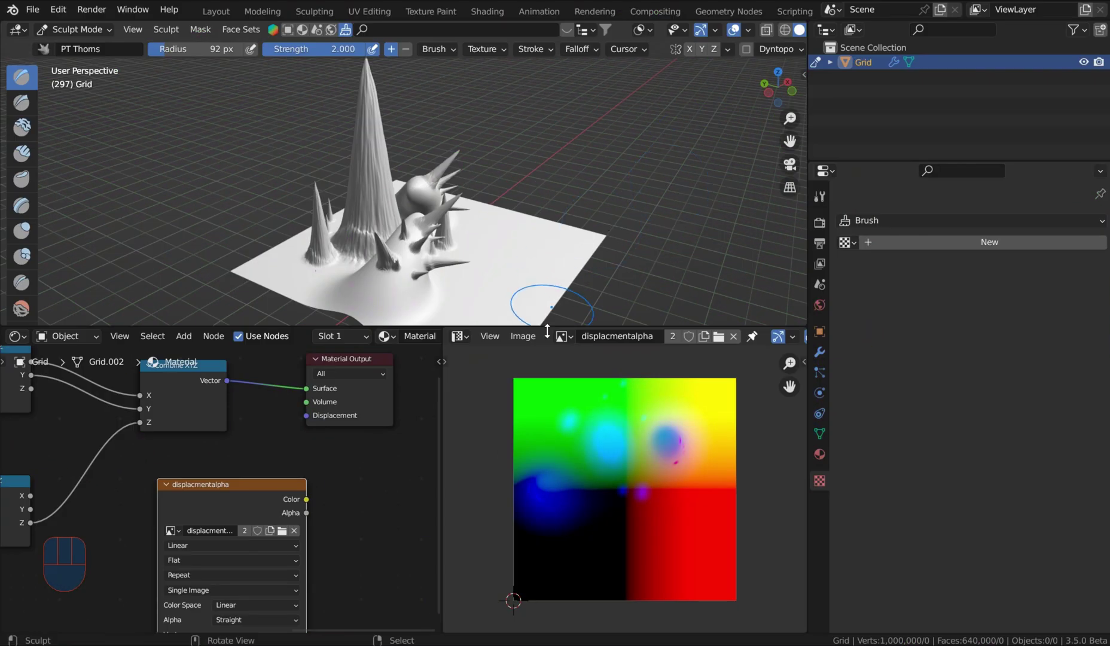
{"action": "left_click_drag", "start_coordinate": [547, 327], "coordinate": [546, 400]}
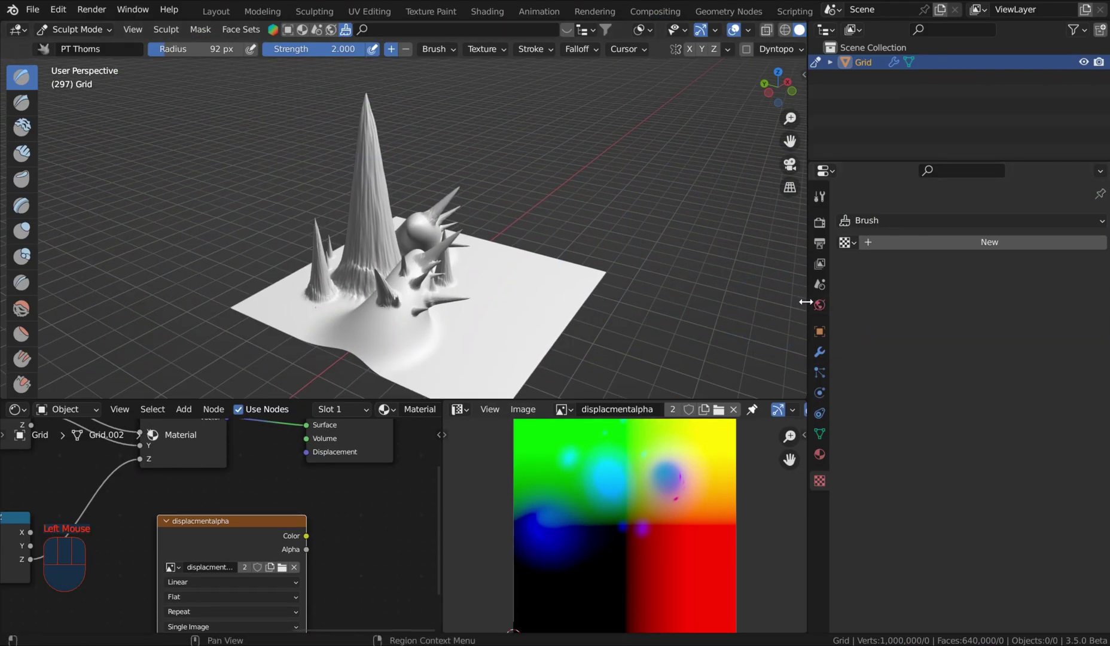
{"action": "left_click_drag", "start_coordinate": [805, 302], "coordinate": [864, 305]}
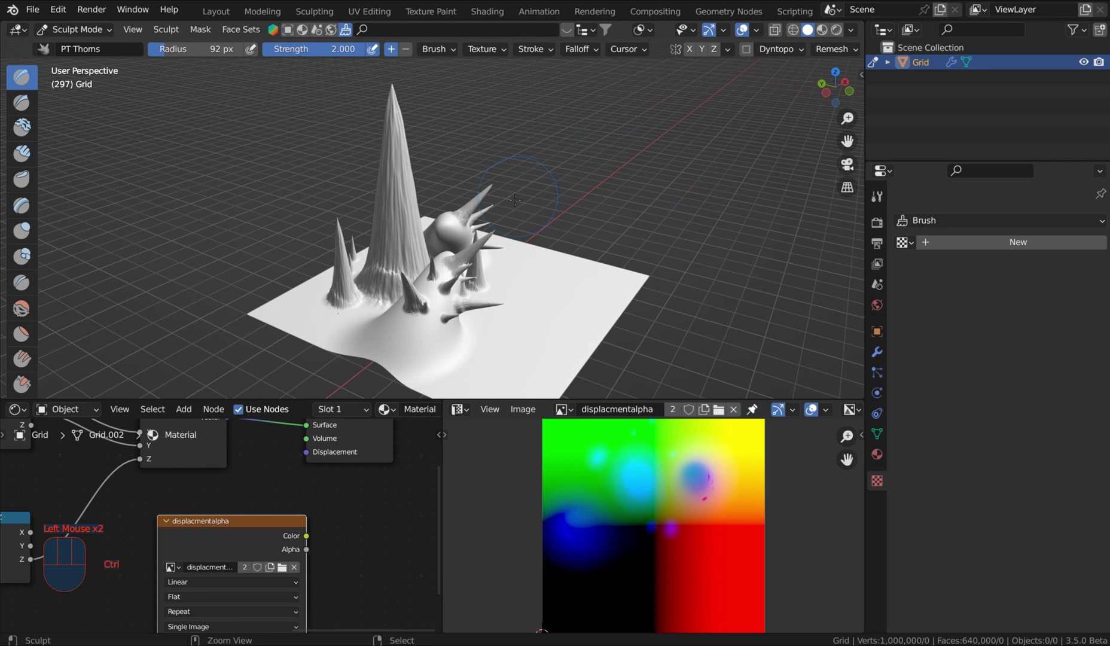
Switch the sculpted grid to Object Mode and return it to Sculpt Mode.
{"action": "key", "text": "ctrl+Tab"}
{"action": "key", "text": "ctrl+Tab"}
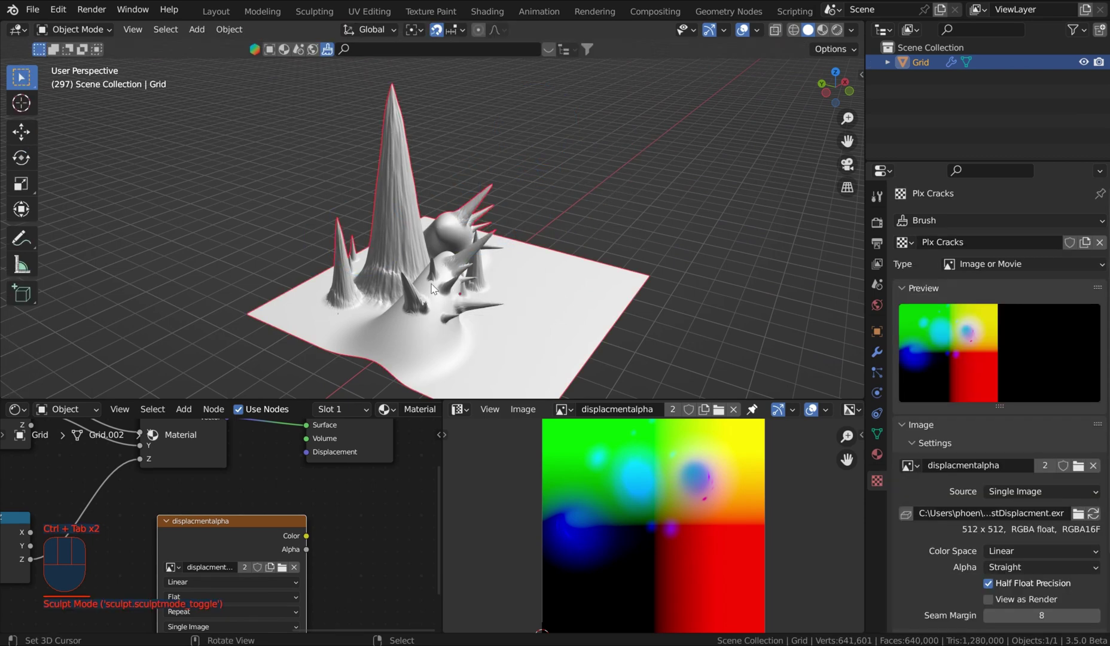
{"action": "middle_click_drag", "start_coordinate": [465, 293], "coordinate": [448, 248], "text": "shift"}
{"action": "right_click", "coordinate": [394, 143]}
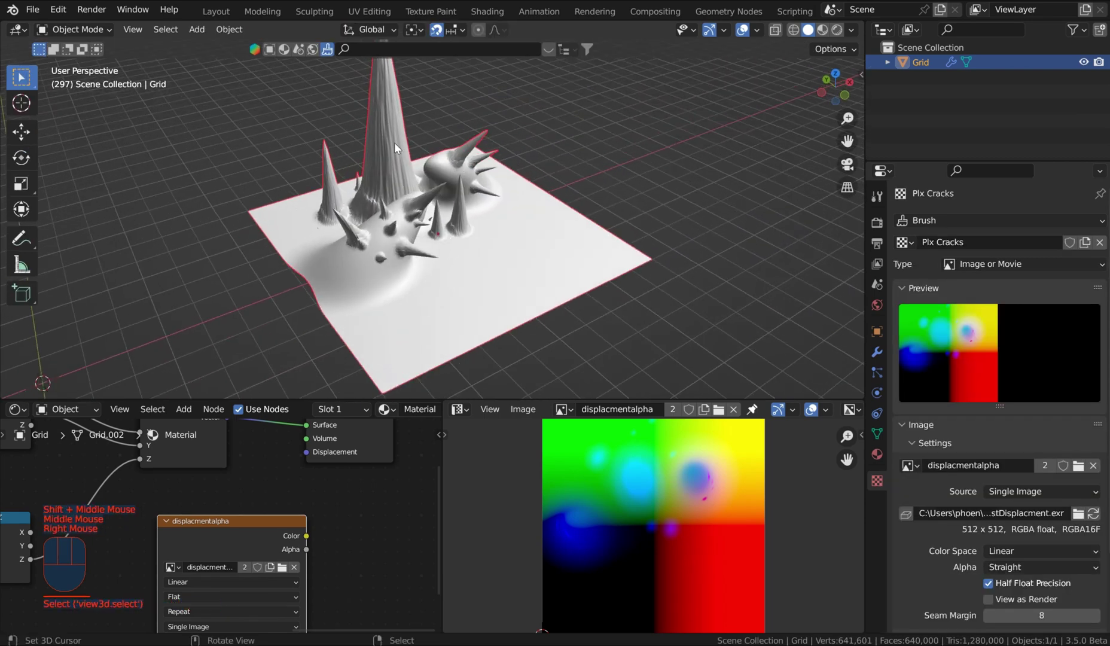
{"action": "scroll", "coordinate": [567, 248], "scroll_direction": "up", "scroll_amount": 2}
{"action": "key", "text": "ctrl+Tab"}
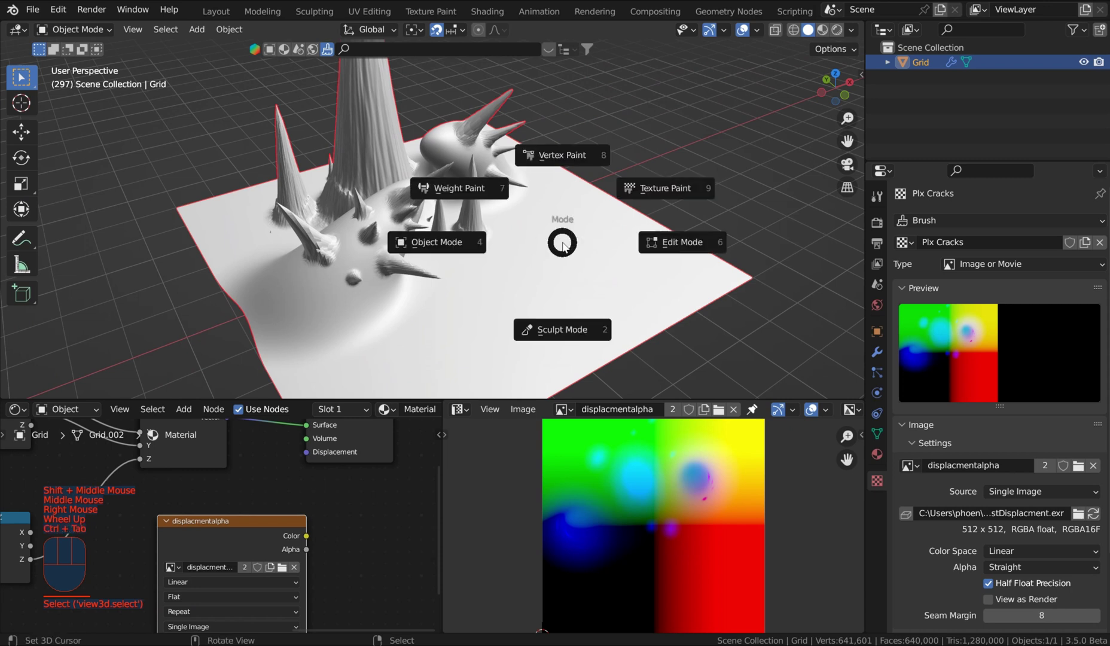
{"action": "left_click", "coordinate": [561, 330]}
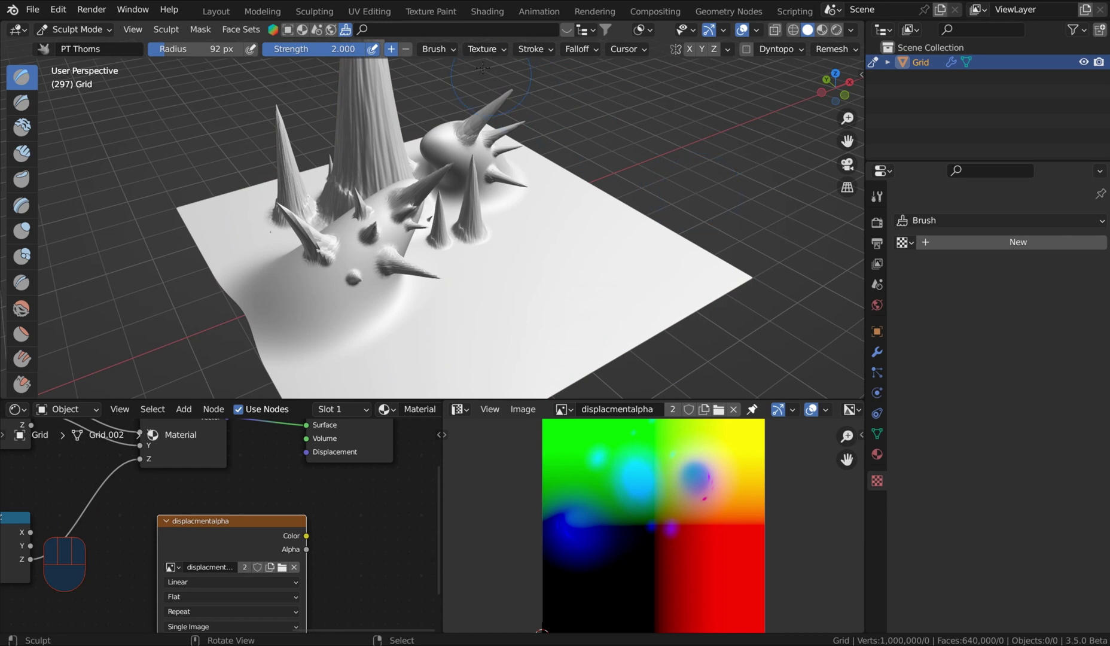
Assign Texture.008 to the PT Thoms brush and enable Vector Displacement for it.
{"action": "left_click", "coordinate": [488, 50]}
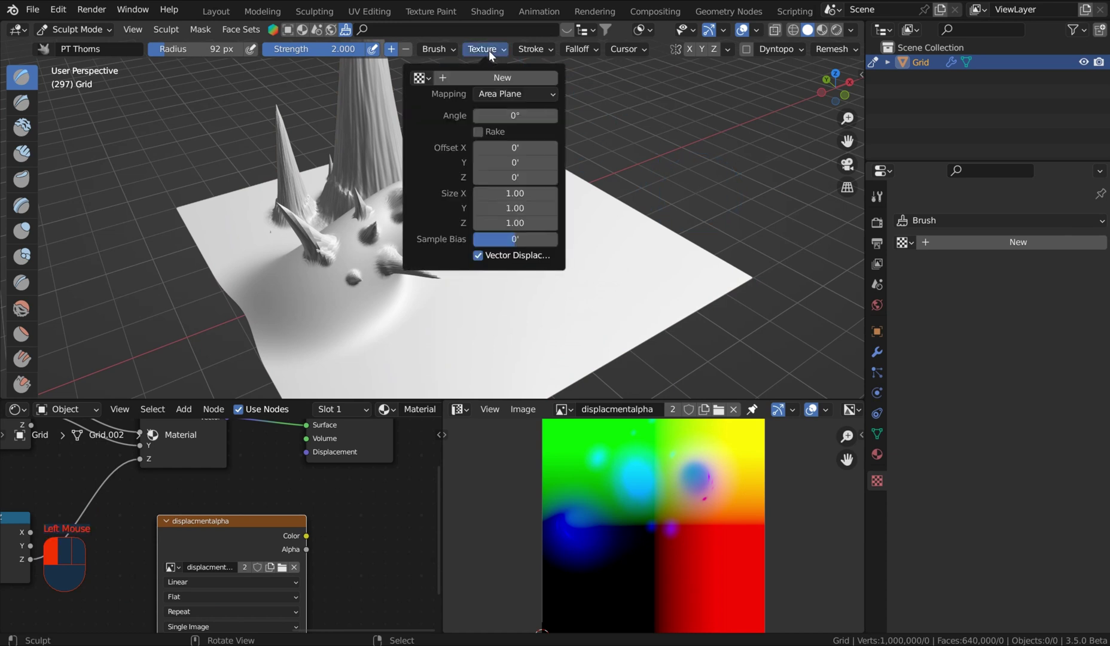
{"action": "left_click", "coordinate": [479, 255]}
{"action": "left_click", "coordinate": [506, 94]}
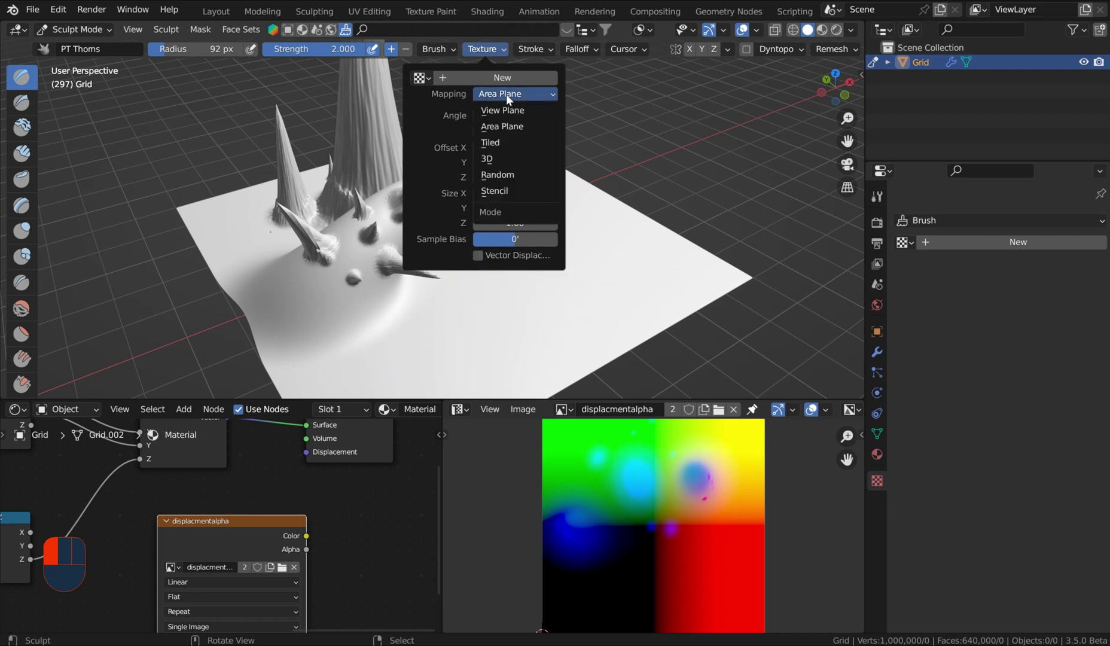
{"action": "left_click", "coordinate": [516, 94]}
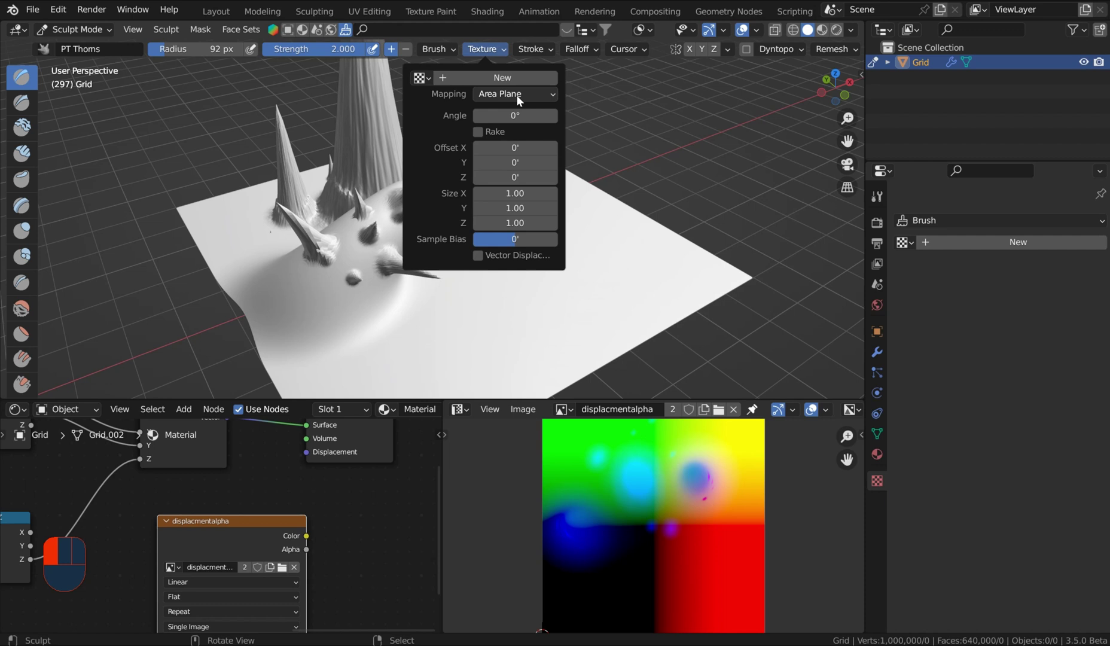
{"action": "left_click", "coordinate": [428, 76]}
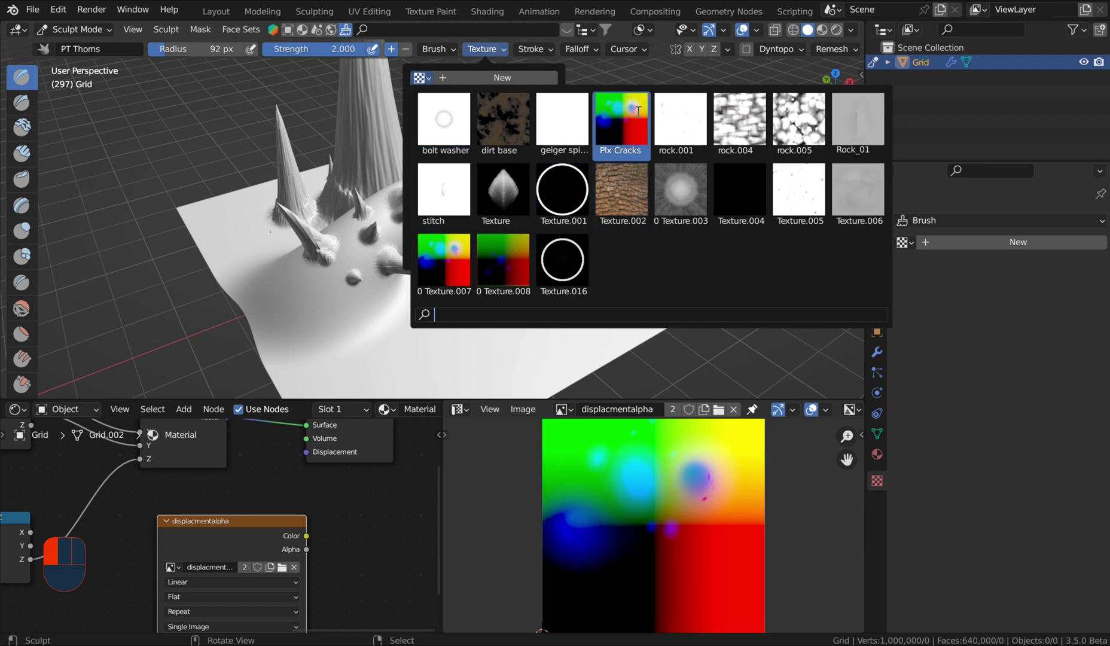
{"action": "left_click", "coordinate": [503, 263]}
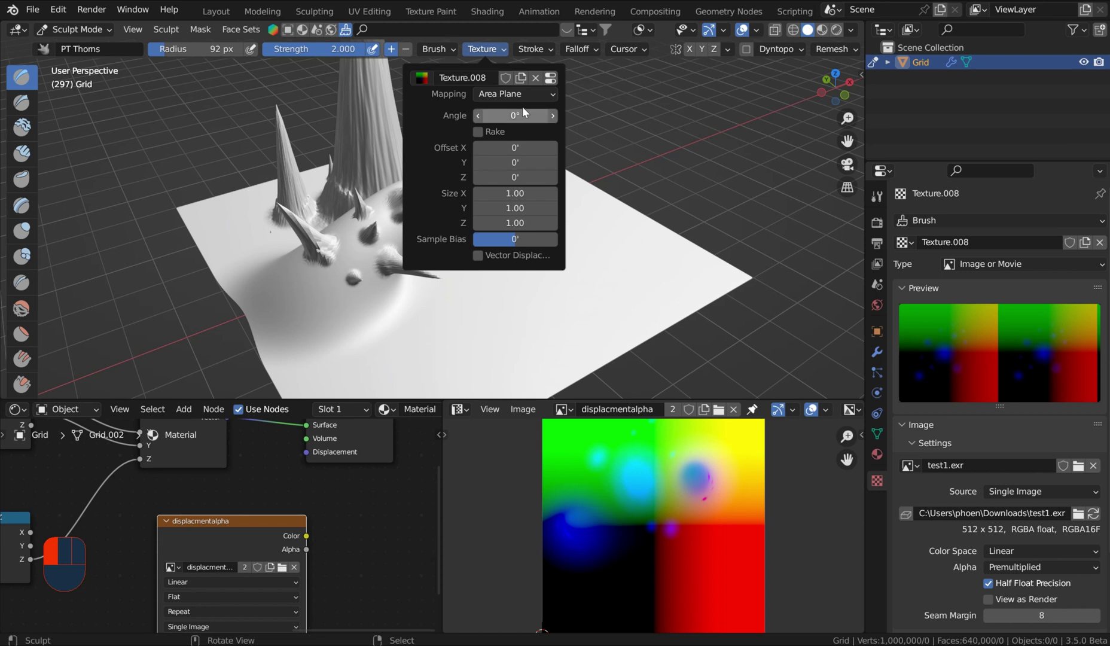
{"action": "left_click", "coordinate": [484, 256]}
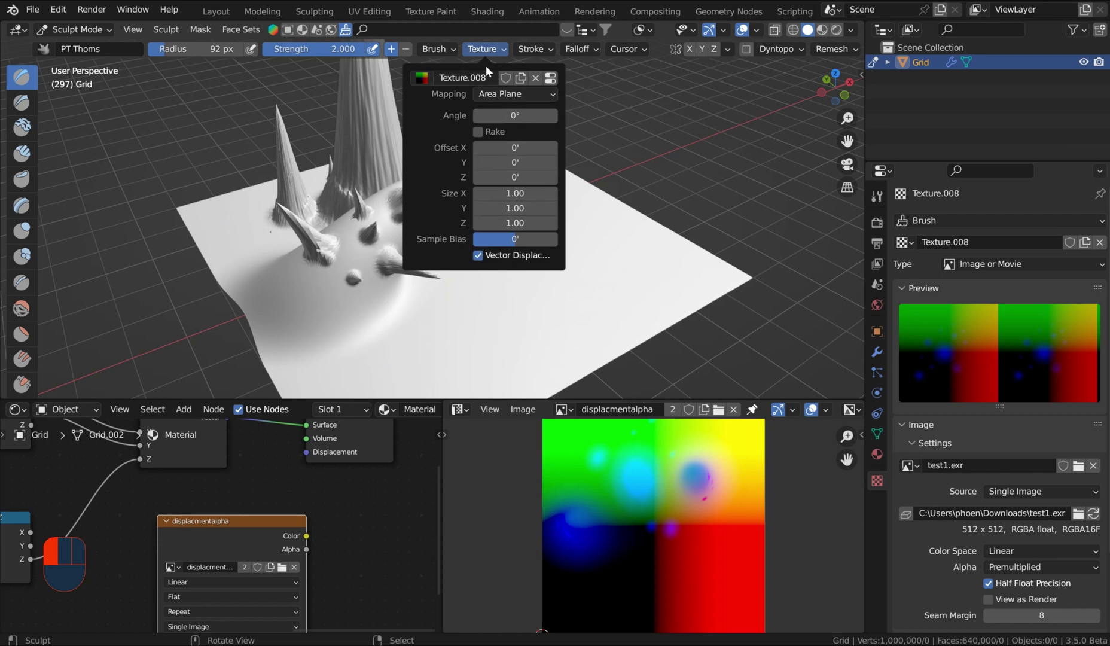
{"action": "left_click", "coordinate": [568, 50]}
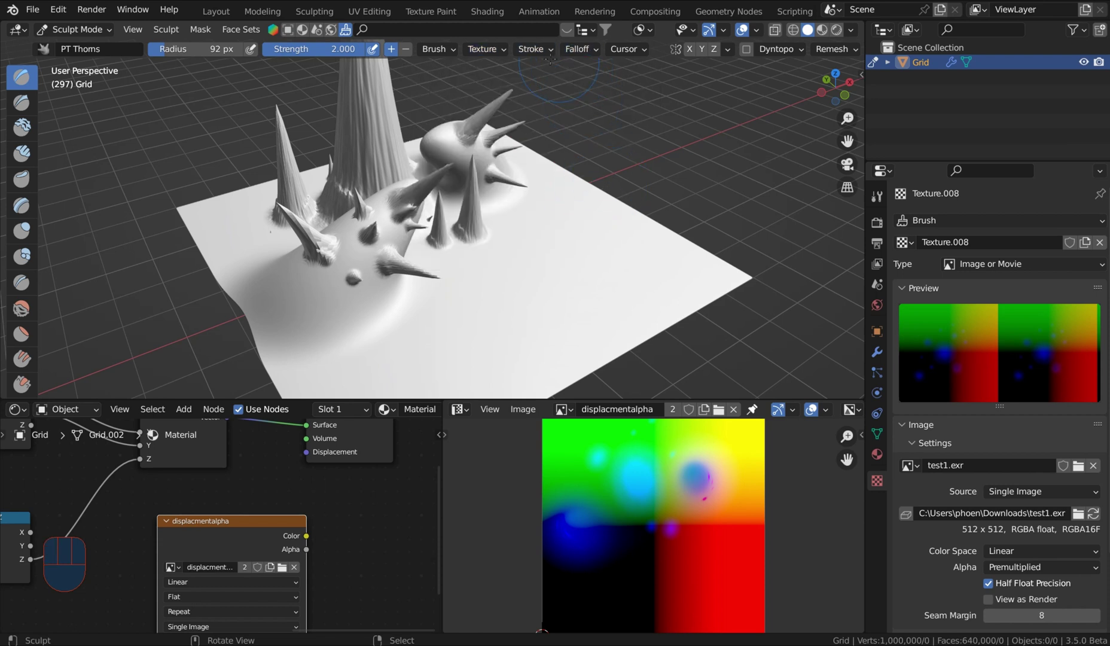
{"action": "left_click", "coordinate": [578, 50]}
{"action": "left_click", "coordinate": [578, 50]}
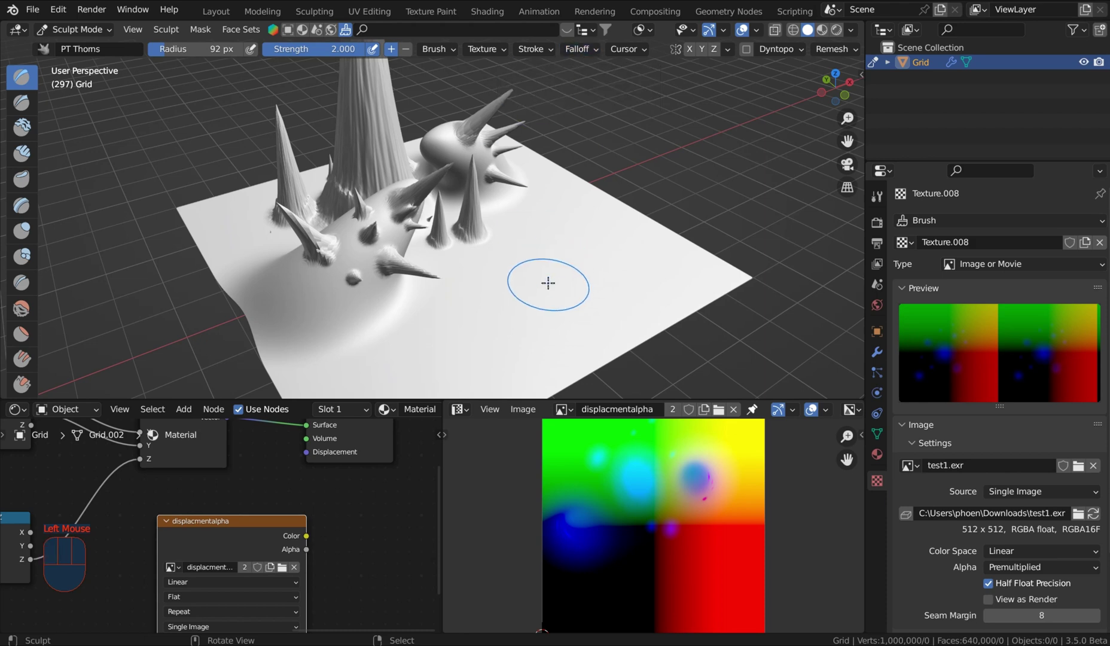
Sculpt one very large spike stamp on the empty flat area of the grid, inspect it and undo it.
{"action": "mouse_move", "coordinate": [548, 282]}
{"action": "left_mouse_down"}
{"action": "mouse_move", "coordinate": [711, 200]}
{"action": "mouse_move", "coordinate": [681, 232]}
{"action": "mouse_move", "coordinate": [771, 203]}
{"action": "left_mouse_up"}
{"action": "mouse_move", "coordinate": [771, 203]}
{"action": "middle_mouse_down"}
{"action": "mouse_move", "coordinate": [654, 178]}
{"action": "mouse_move", "coordinate": [718, 191]}
{"action": "middle_mouse_up"}
{"action": "scroll", "coordinate": [654, 178], "scroll_direction": "up", "scroll_amount": 2}
{"action": "scroll", "coordinate": [708, 190], "scroll_direction": "down", "scroll_amount": 1}
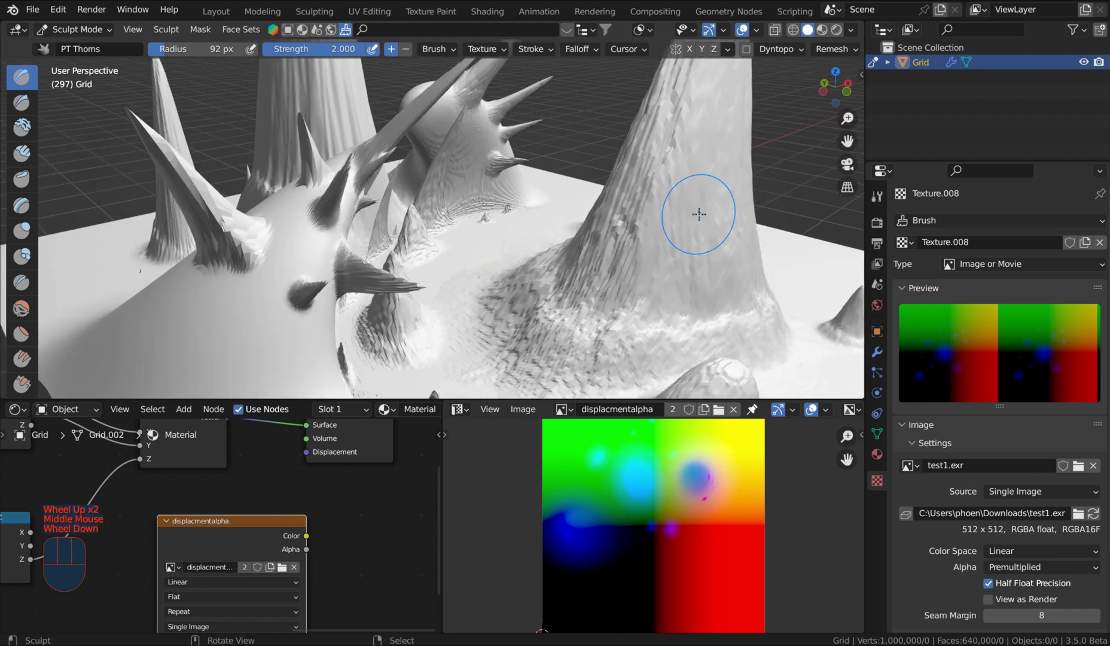
{"action": "scroll", "coordinate": [698, 214], "scroll_direction": "down", "scroll_amount": 2}
{"action": "middle_click_drag", "start_coordinate": [698, 214], "coordinate": [648, 225]}
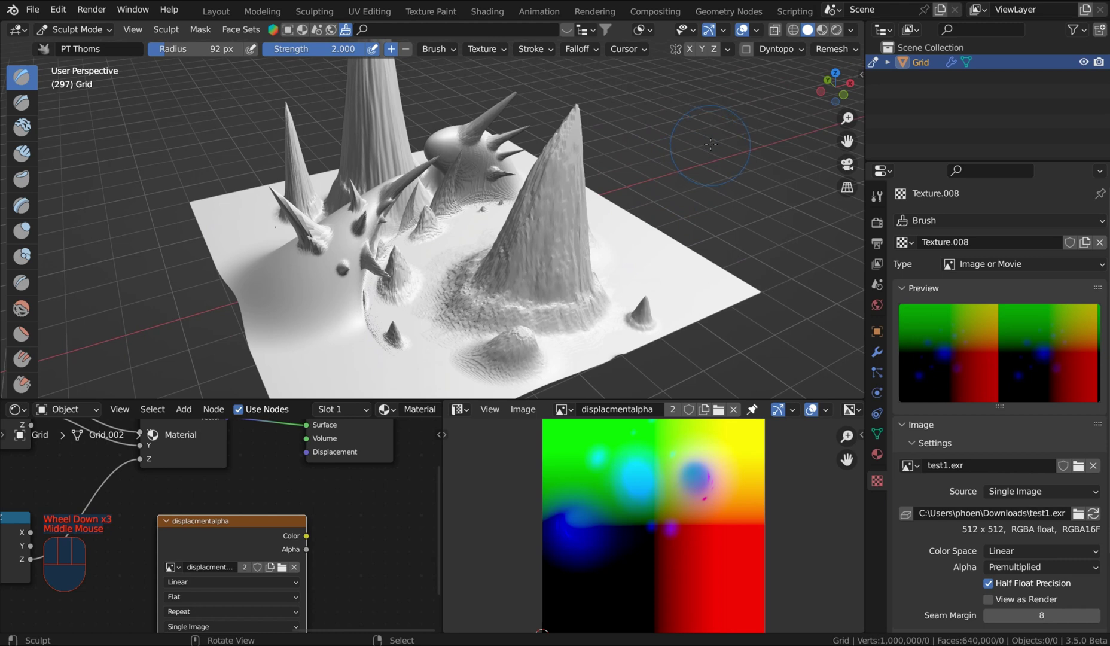
{"action": "mouse_move", "coordinate": [629, 218]}
{"action": "middle_mouse_down"}
{"action": "mouse_move", "coordinate": [538, 234]}
{"action": "mouse_move", "coordinate": [658, 218]}
{"action": "middle_mouse_up"}
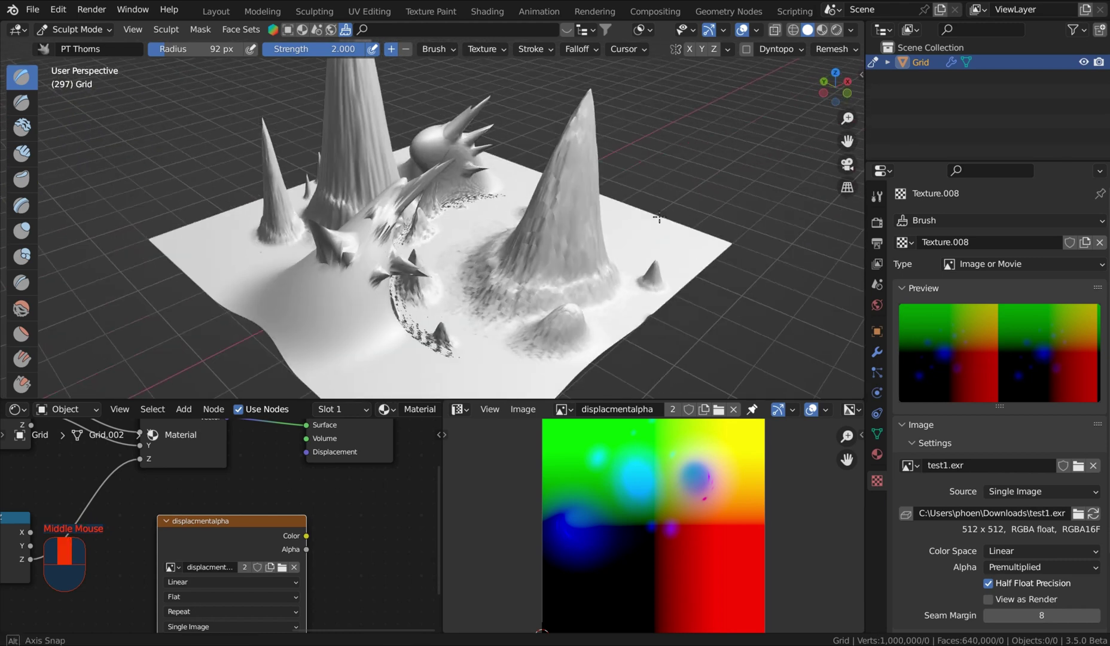
{"action": "key", "text": "ctrl+z"}
Stamp several medium-sized spike clusters across the empty flat half of the grid beside the spiked mounds.
{"action": "left_click", "coordinate": [624, 227]}
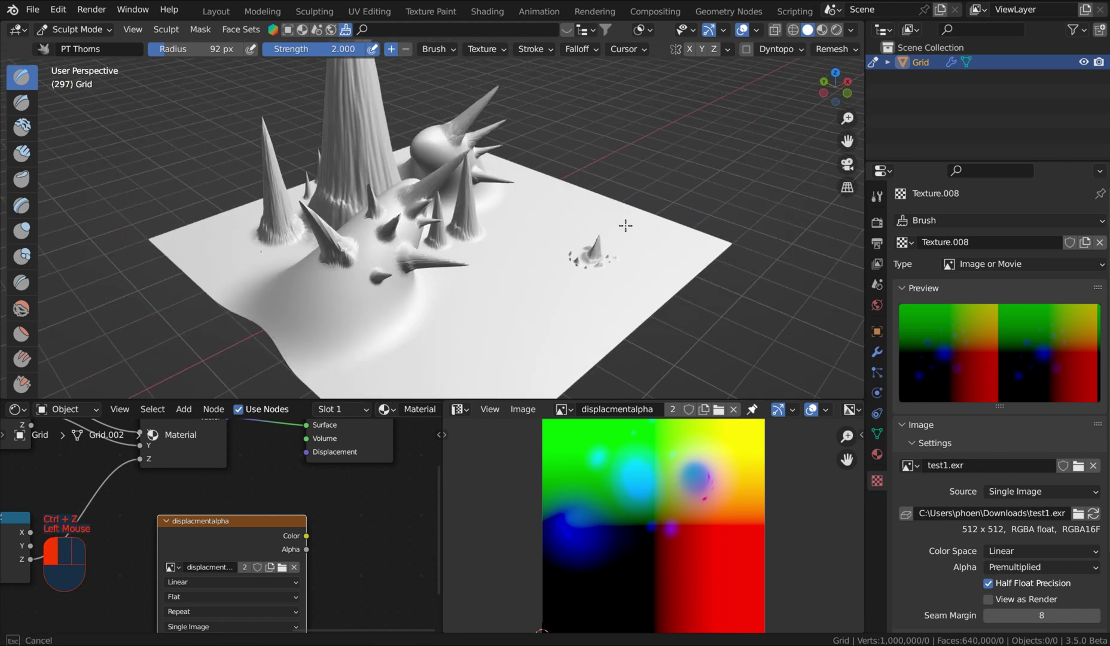
{"action": "mouse_move", "coordinate": [534, 302]}
{"action": "left_mouse_down"}
{"action": "mouse_move", "coordinate": [542, 235]}
{"action": "mouse_move", "coordinate": [525, 222]}
{"action": "left_mouse_up"}
{"action": "left_click", "coordinate": [538, 203]}
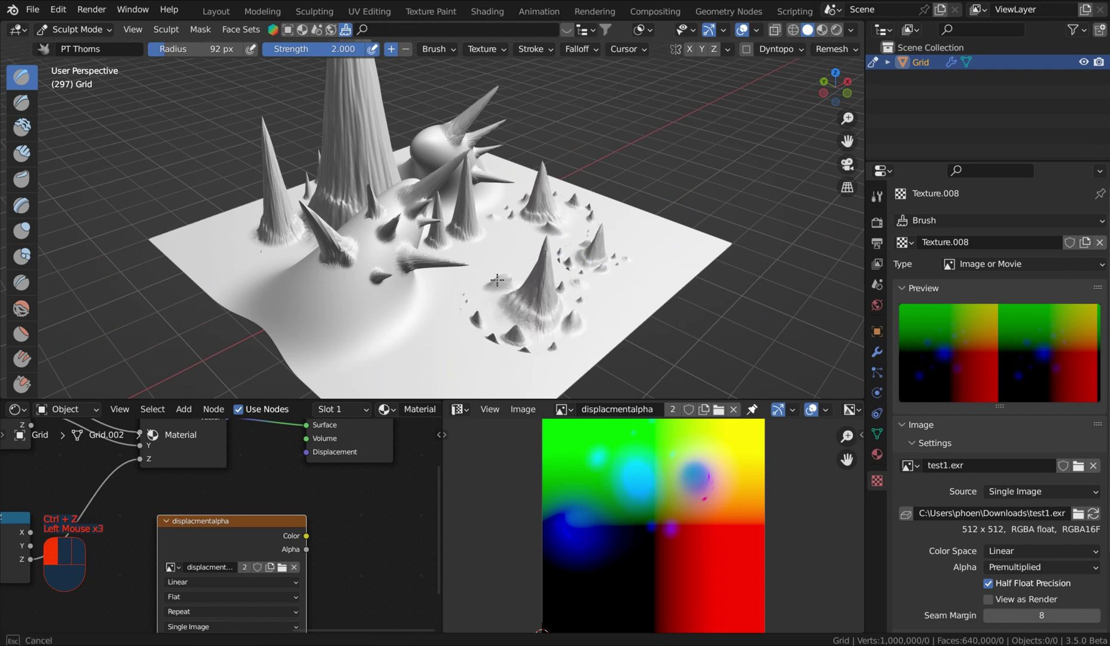
{"action": "left_click_drag", "start_coordinate": [497, 280], "coordinate": [489, 323]}
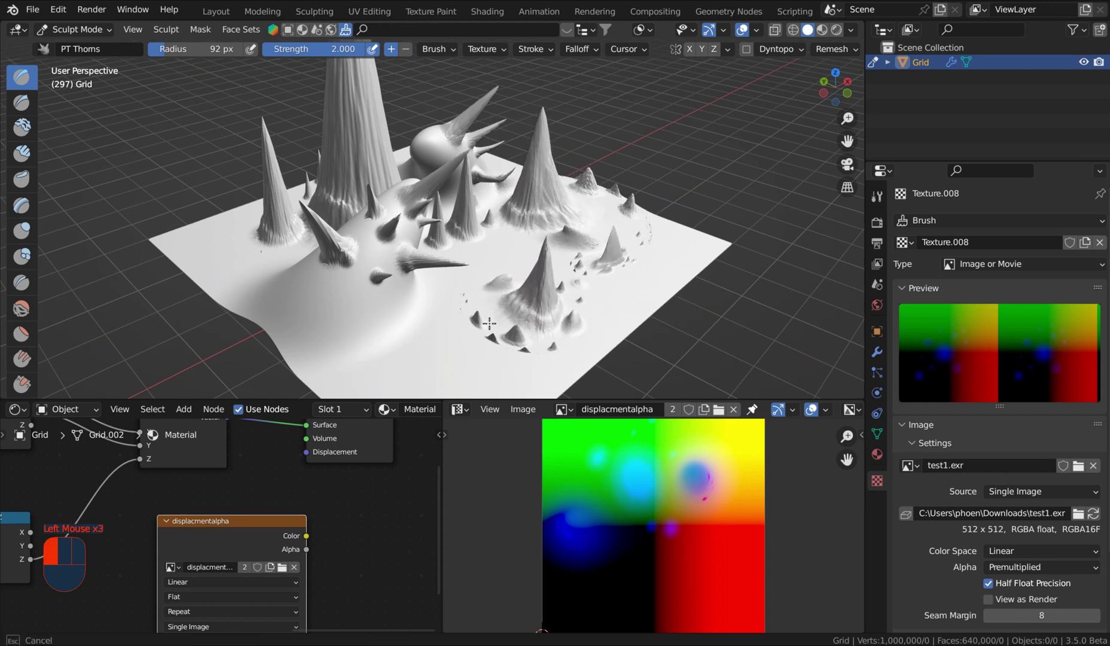
{"action": "mouse_move", "coordinate": [601, 299]}
{"action": "left_mouse_down"}
{"action": "mouse_move", "coordinate": [656, 236]}
{"action": "mouse_move", "coordinate": [656, 210]}
{"action": "mouse_move", "coordinate": [649, 290]}
{"action": "mouse_move", "coordinate": [656, 248]}
{"action": "left_mouse_up"}
{"action": "middle_click_drag", "start_coordinate": [657, 247], "coordinate": [580, 254]}
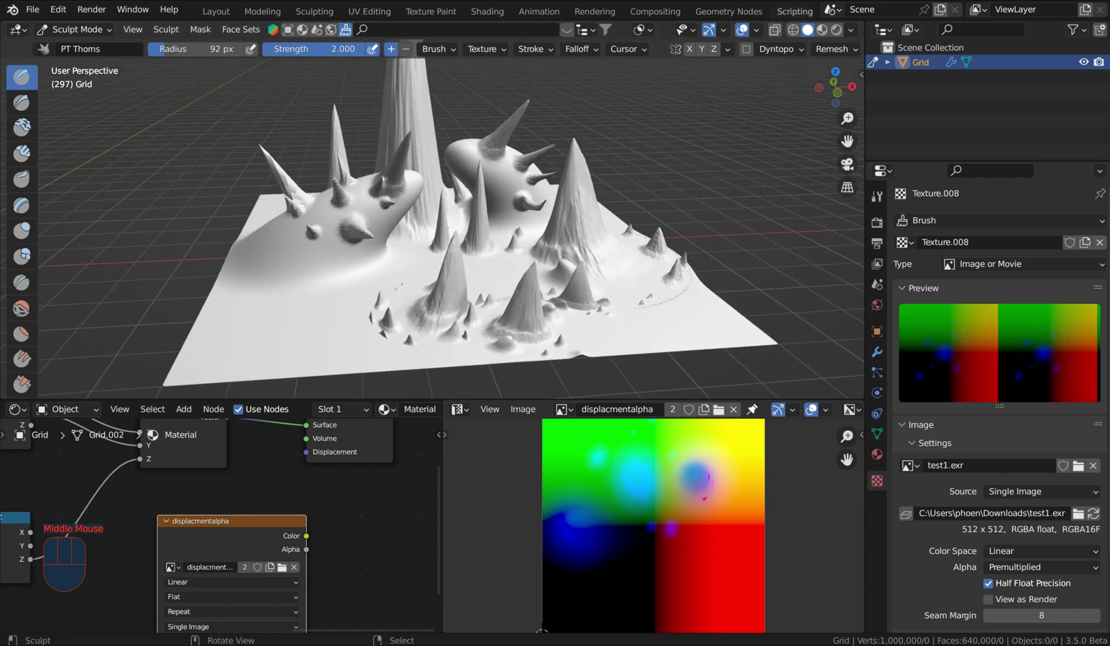
Try the brush's falloff preset with a test stamp on the spiked mound and undo the stamp.
{"action": "key", "text": "ctrl+z"}
{"action": "left_click", "coordinate": [584, 47]}
{"action": "left_click", "coordinate": [551, 78]}
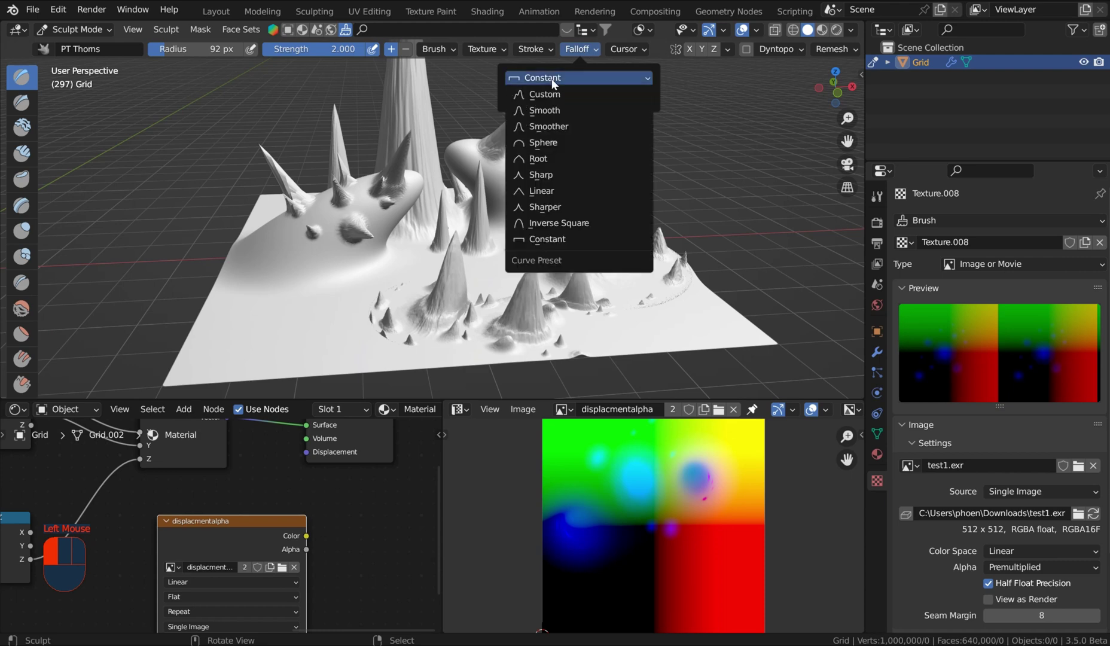
{"action": "left_click", "coordinate": [551, 78]}
{"action": "left_click", "coordinate": [552, 78]}
{"action": "mouse_move", "coordinate": [310, 236]}
{"action": "left_mouse_down"}
{"action": "mouse_move", "coordinate": [326, 303]}
{"action": "mouse_move", "coordinate": [350, 279]}
{"action": "mouse_move", "coordinate": [353, 183]}
{"action": "mouse_move", "coordinate": [370, 166]}
{"action": "mouse_move", "coordinate": [387, 181]}
{"action": "mouse_move", "coordinate": [374, 164]}
{"action": "left_mouse_up"}
{"action": "key", "text": "ctrl+z"}
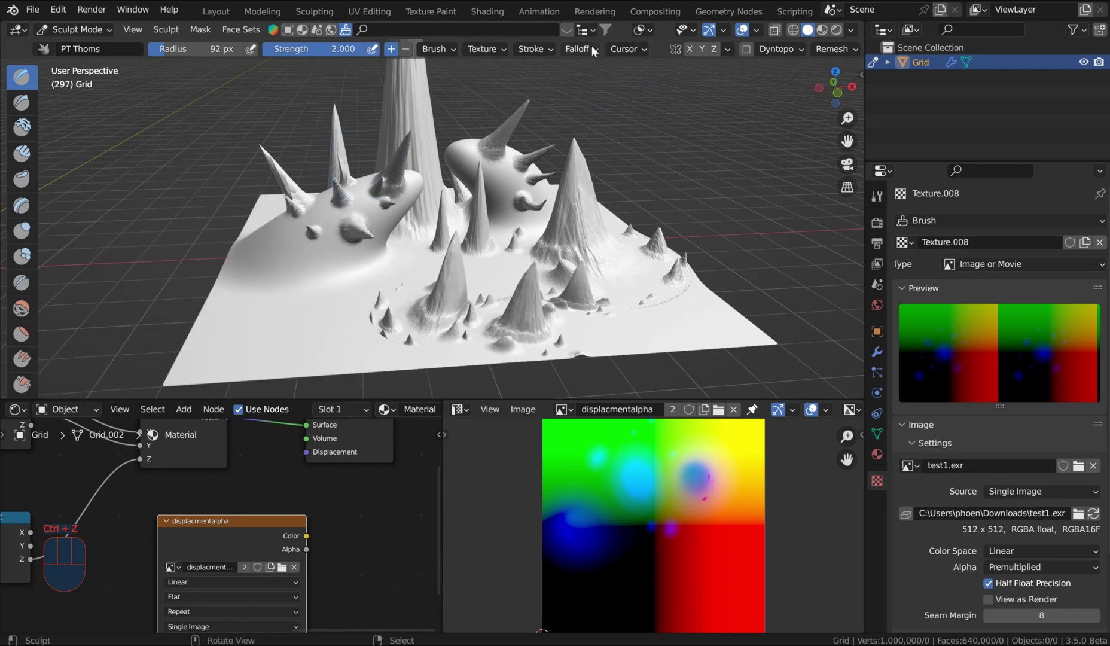
Choose the brush's falloff preset, sculpt a large spike on the empty front corner and add another stamp on its side.
{"action": "left_click", "coordinate": [592, 45]}
{"action": "left_click", "coordinate": [570, 77]}
{"action": "left_click", "coordinate": [565, 125]}
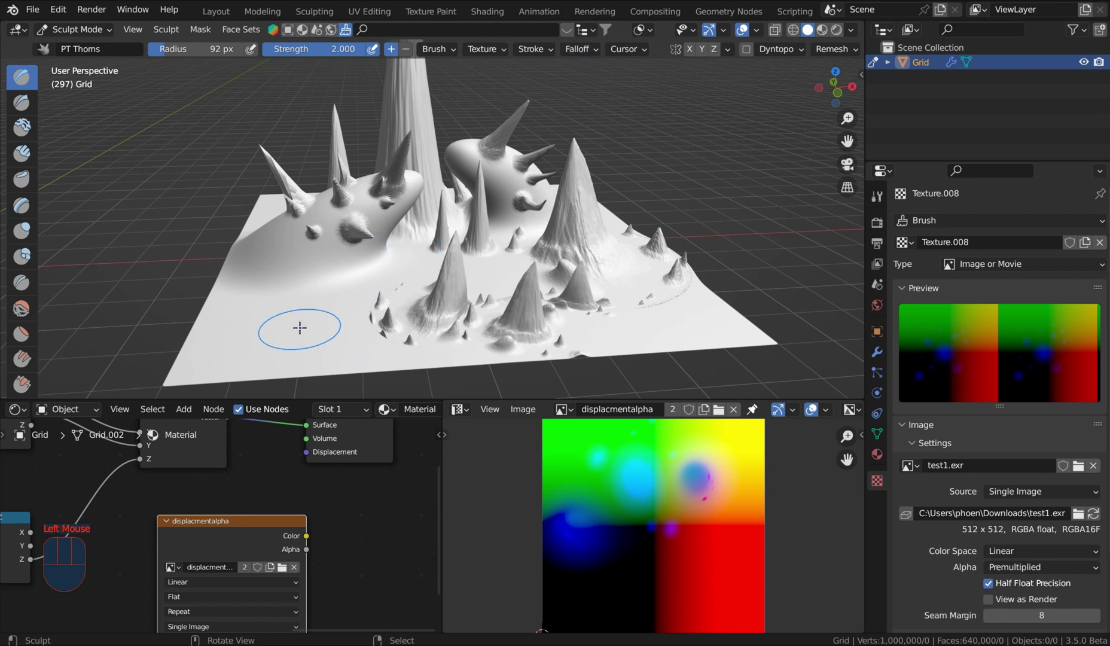
{"action": "mouse_move", "coordinate": [300, 327]}
{"action": "left_mouse_down"}
{"action": "mouse_move", "coordinate": [222, 335]}
{"action": "mouse_move", "coordinate": [392, 216]}
{"action": "mouse_move", "coordinate": [269, 311]}
{"action": "mouse_move", "coordinate": [191, 347]}
{"action": "mouse_move", "coordinate": [149, 341]}
{"action": "mouse_move", "coordinate": [397, 160]}
{"action": "mouse_move", "coordinate": [251, 299]}
{"action": "mouse_move", "coordinate": [396, 223]}
{"action": "left_mouse_up"}
{"action": "mouse_move", "coordinate": [397, 223]}
{"action": "middle_mouse_down"}
{"action": "mouse_move", "coordinate": [557, 210]}
{"action": "mouse_move", "coordinate": [570, 275]}
{"action": "middle_mouse_up"}
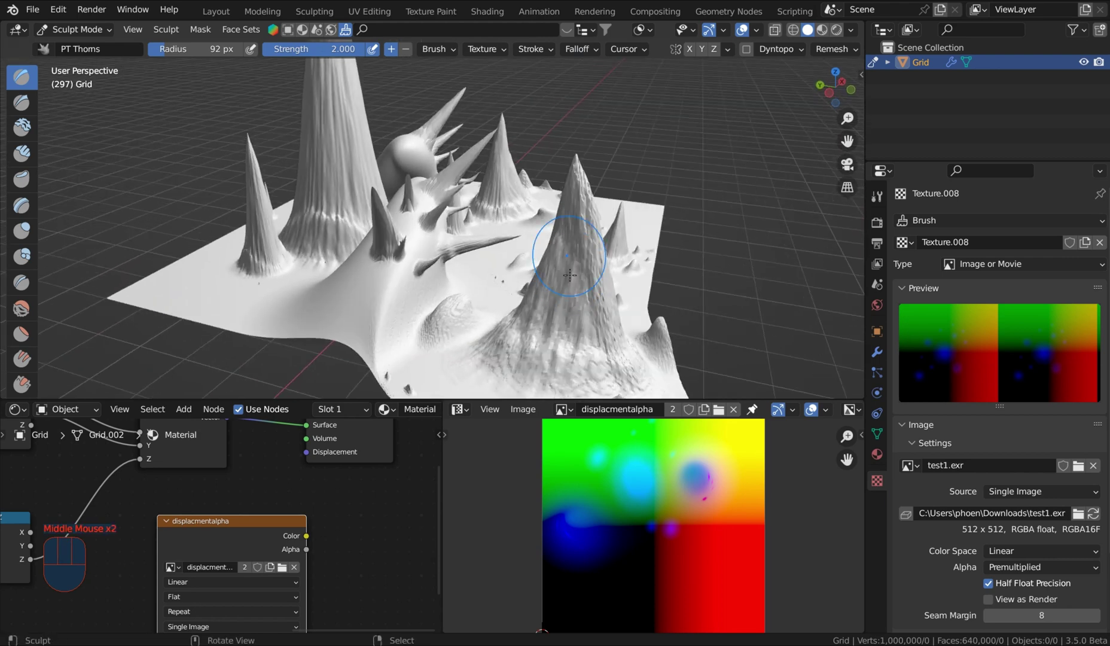
{"action": "mouse_move", "coordinate": [569, 275]}
{"action": "left_mouse_down"}
{"action": "mouse_move", "coordinate": [540, 275]}
{"action": "mouse_move", "coordinate": [514, 256]}
{"action": "mouse_move", "coordinate": [544, 272]}
{"action": "left_mouse_up"}
Scatter many small spike clusters around the mound's base and over the flat corner beside the tall thin spike.
{"action": "left_click", "coordinate": [340, 317]}
{"action": "left_click", "coordinate": [307, 274]}
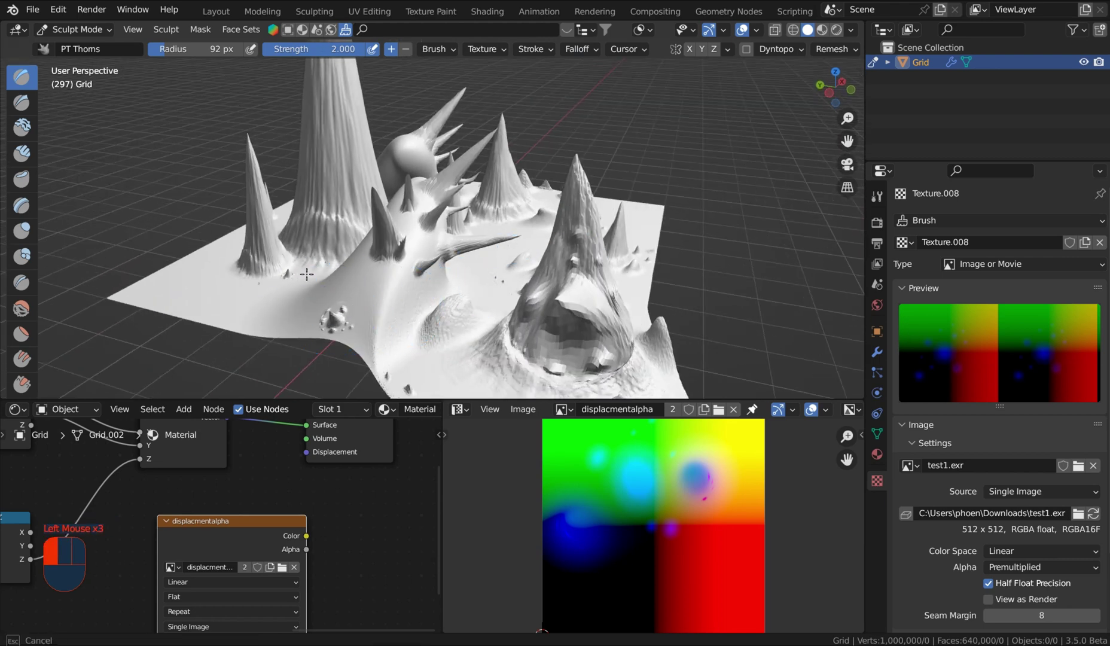
{"action": "left_click", "coordinate": [286, 272]}
{"action": "left_click", "coordinate": [281, 282]}
{"action": "left_click", "coordinate": [303, 302]}
{"action": "left_click", "coordinate": [333, 281]}
{"action": "left_click", "coordinate": [356, 282]}
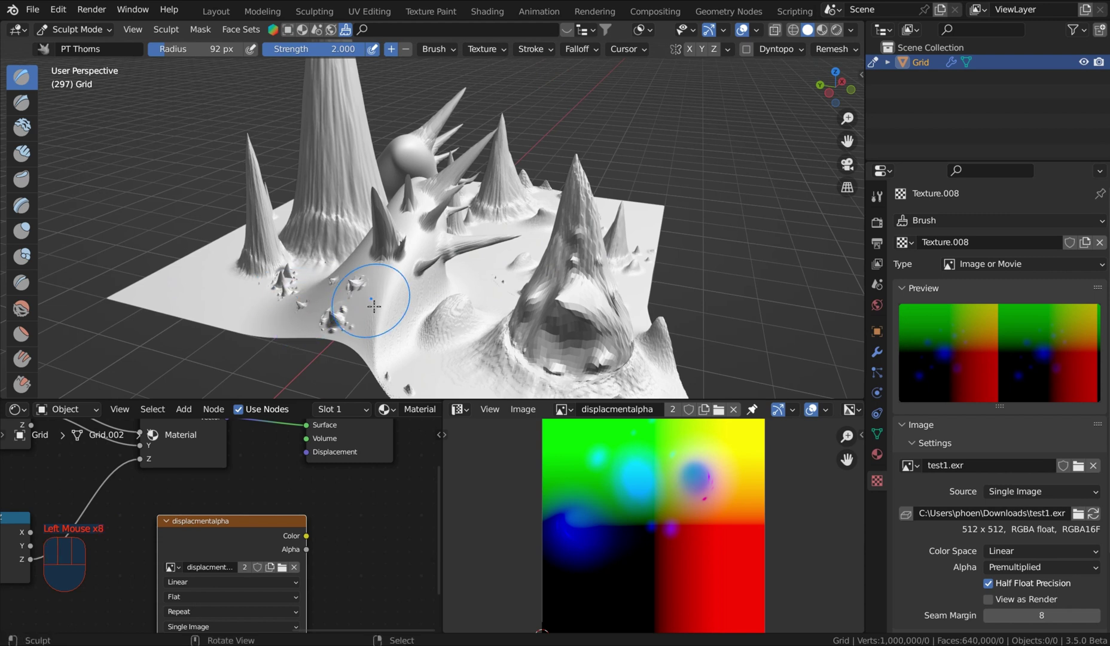
{"action": "left_click", "coordinate": [374, 306]}
{"action": "left_click", "coordinate": [364, 288]}
{"action": "left_click", "coordinate": [379, 302]}
{"action": "left_click", "coordinate": [371, 297]}
{"action": "left_click", "coordinate": [341, 310]}
{"action": "left_click", "coordinate": [371, 323]}
{"action": "left_click", "coordinate": [242, 275]}
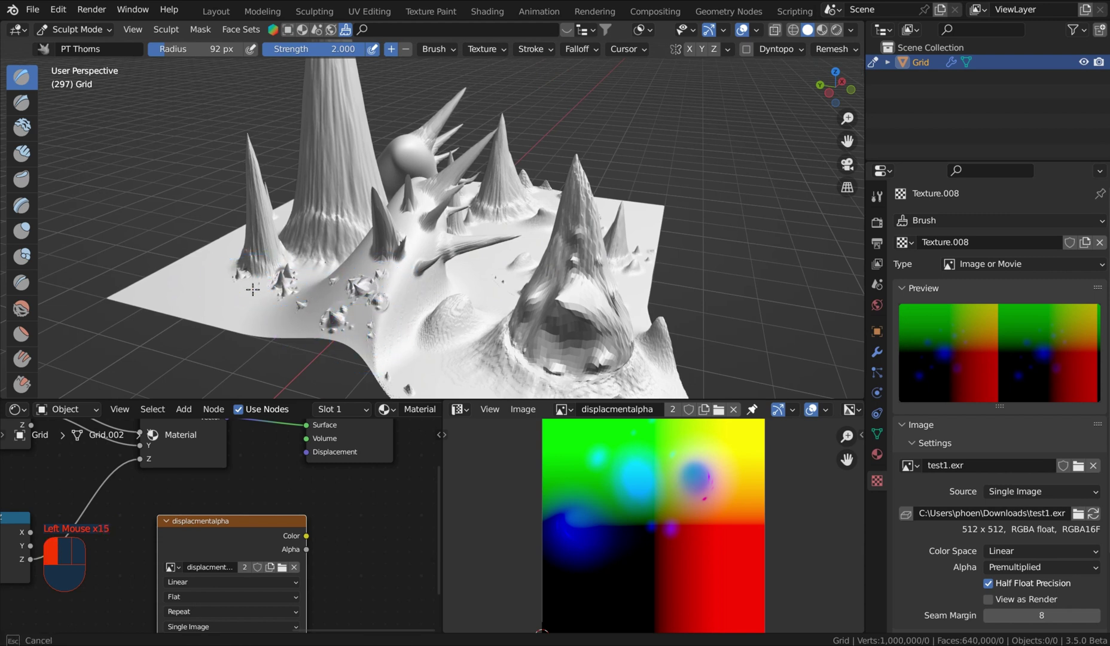
{"action": "left_click", "coordinate": [239, 282]}
{"action": "left_click", "coordinate": [233, 291]}
{"action": "left_click", "coordinate": [259, 309]}
{"action": "left_click", "coordinate": [282, 287]}
{"action": "left_click", "coordinate": [299, 305]}
{"action": "left_click", "coordinate": [199, 282]}
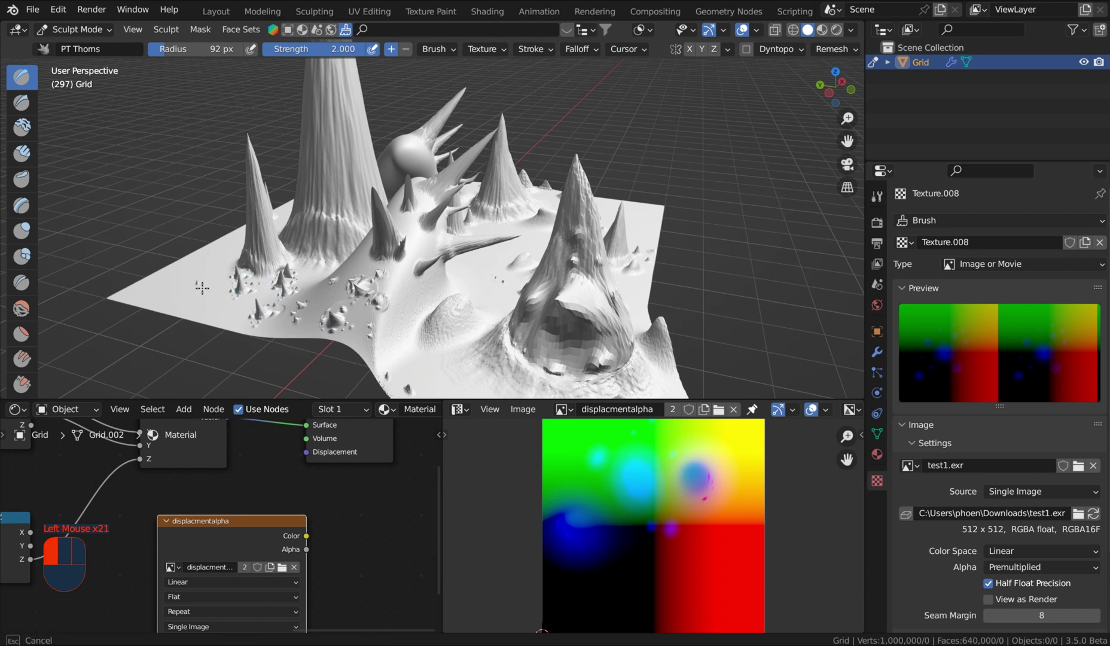
{"action": "left_click", "coordinate": [208, 262]}
{"action": "left_click", "coordinate": [168, 286]}
{"action": "left_click", "coordinate": [185, 294]}
{"action": "left_click", "coordinate": [212, 299]}
{"action": "left_click", "coordinate": [251, 317]}
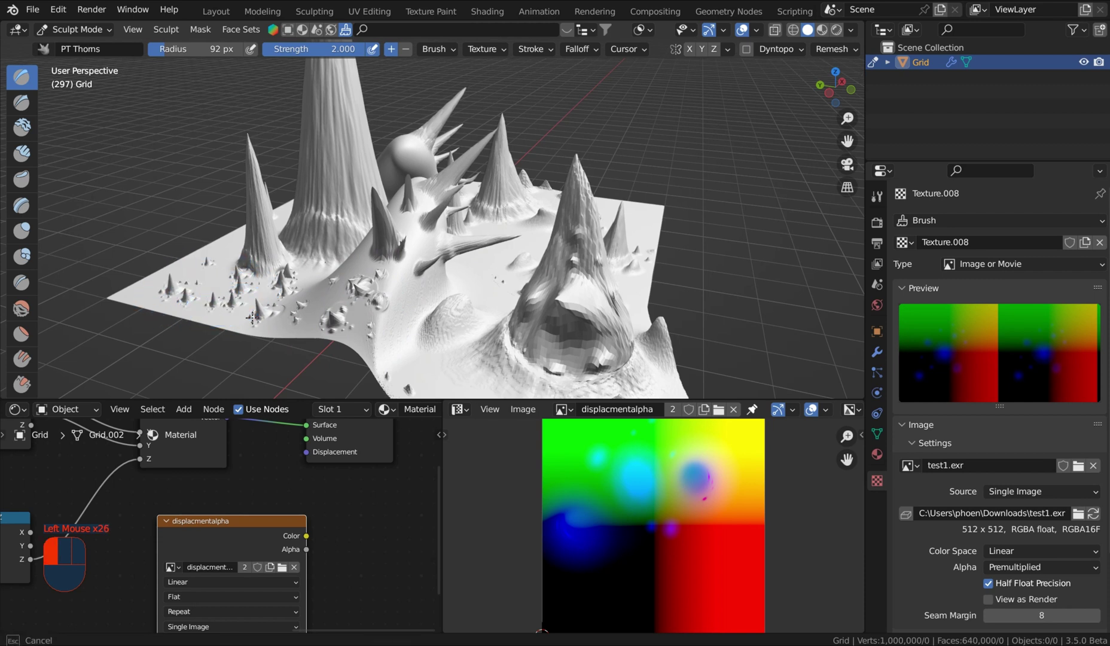
{"action": "left_click", "coordinate": [334, 272]}
{"action": "left_click", "coordinate": [353, 287]}
{"action": "left_click", "coordinate": [362, 270]}
{"action": "left_click", "coordinate": [371, 264]}
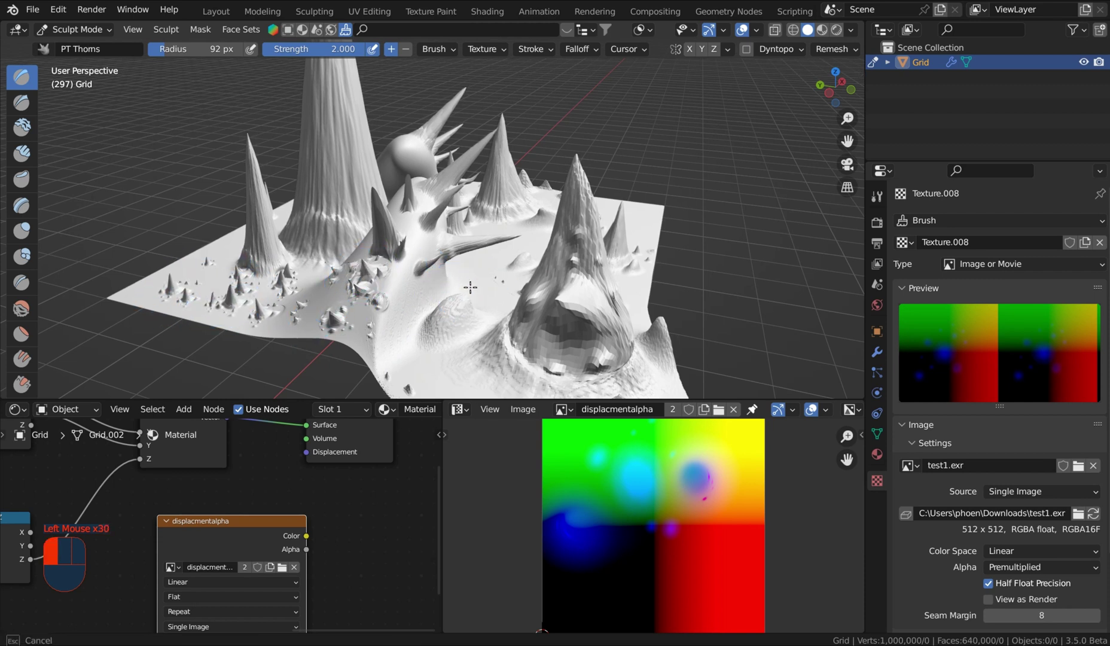
{"action": "left_click", "coordinate": [496, 248]}
Scatter small spike clusters over the grid's opposite flat corner, around the medium-sized cones.
{"action": "middle_click_drag", "start_coordinate": [619, 223], "coordinate": [649, 228]}
{"action": "left_click", "coordinate": [653, 226]}
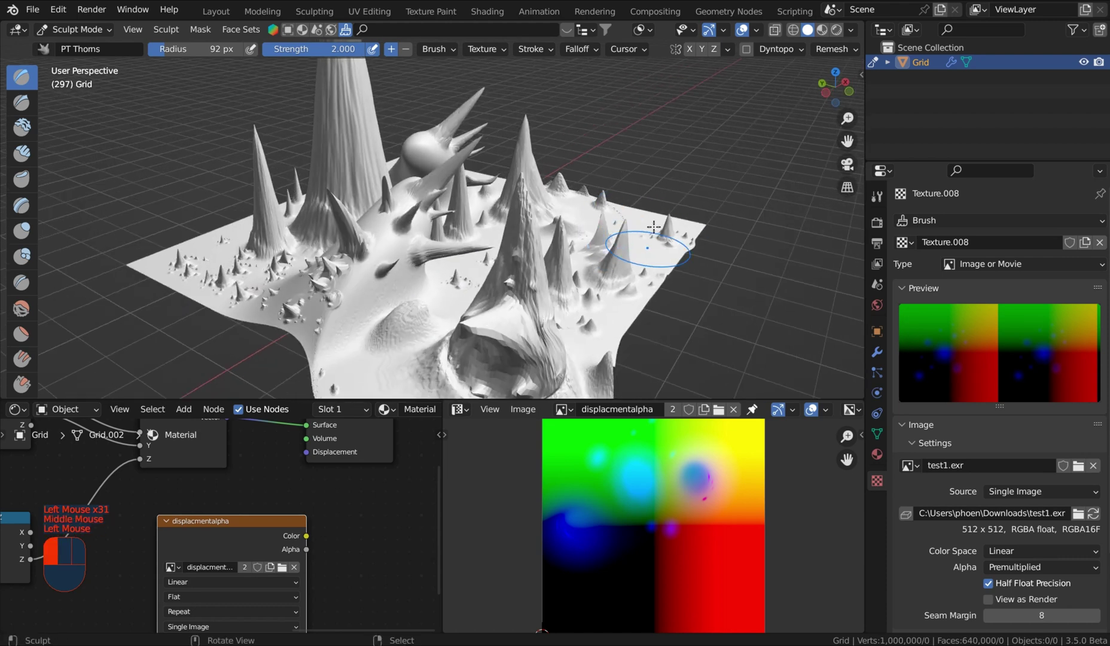
{"action": "left_click", "coordinate": [651, 207]}
{"action": "left_click", "coordinate": [634, 225]}
{"action": "left_click", "coordinate": [670, 224]}
{"action": "left_click", "coordinate": [657, 237]}
{"action": "left_click", "coordinate": [641, 249]}
{"action": "left_click", "coordinate": [649, 272]}
{"action": "left_click", "coordinate": [625, 239]}
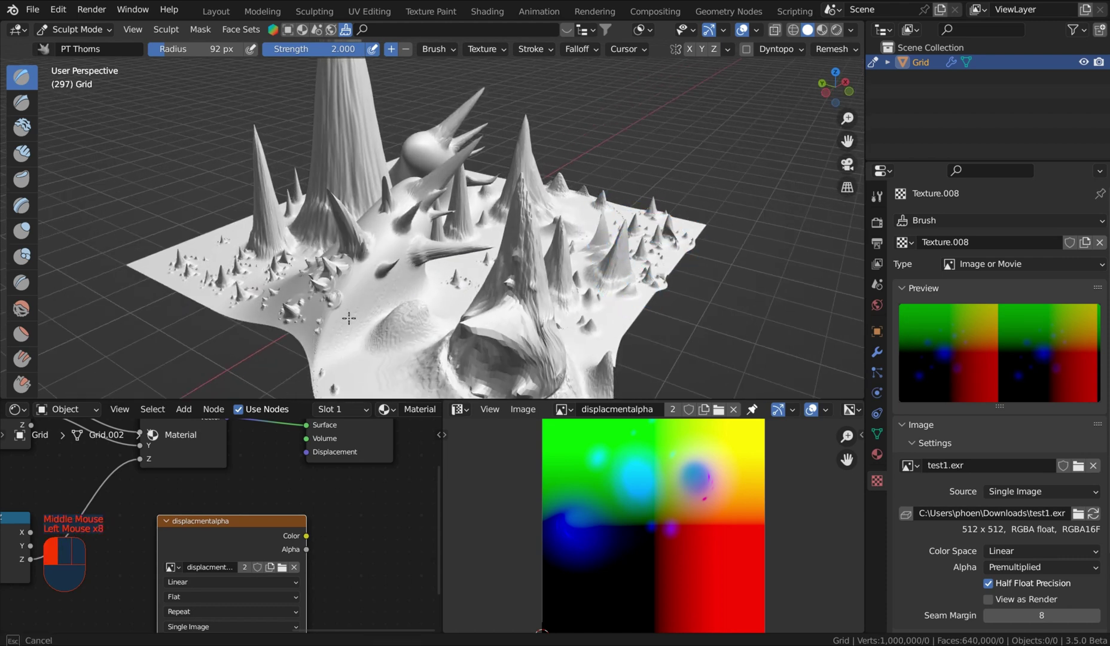
Cover the flank of the spiked mound with a dense group of small spike stamps.
{"action": "left_click", "coordinate": [349, 318]}
{"action": "left_click", "coordinate": [359, 299]}
{"action": "left_click", "coordinate": [377, 287]}
{"action": "left_click", "coordinate": [398, 275]}
{"action": "left_click", "coordinate": [413, 263]}
{"action": "left_click", "coordinate": [373, 311]}
{"action": "left_click", "coordinate": [365, 328]}
{"action": "left_click", "coordinate": [383, 253]}
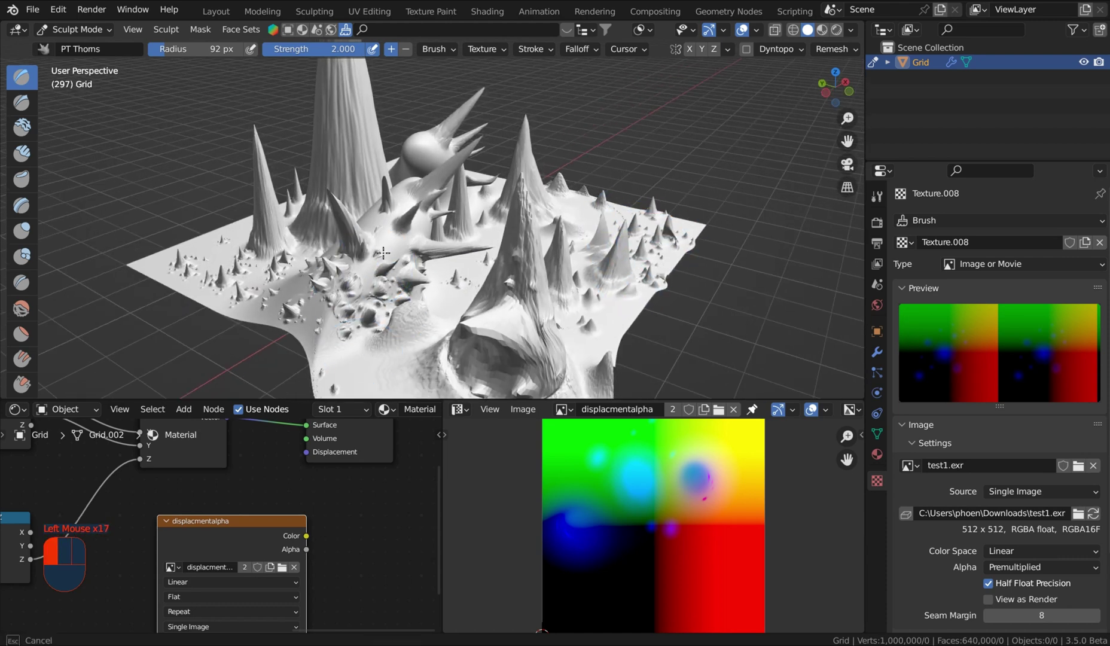
{"action": "left_click", "coordinate": [389, 242]}
{"action": "left_click", "coordinate": [362, 281]}
{"action": "middle_click_drag", "start_coordinate": [565, 246], "coordinate": [563, 191]}
{"action": "scroll", "coordinate": [562, 191], "scroll_direction": "up", "scroll_amount": 3}
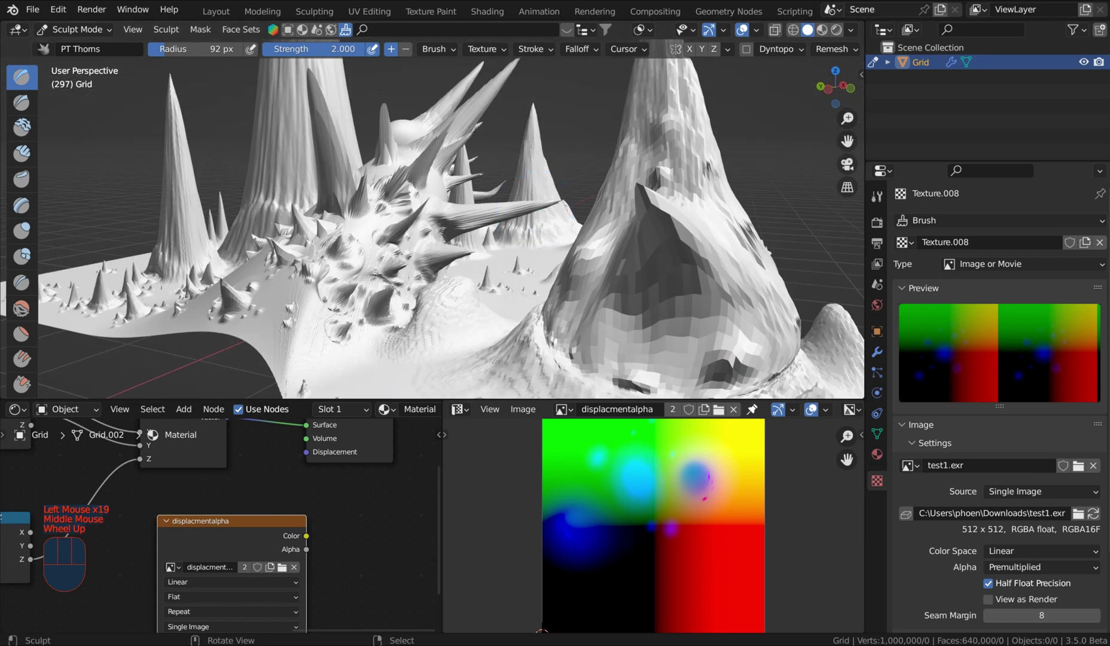
Switch the sculpted grid to Object Mode and apply Shade Smooth to it.
{"action": "left_click", "coordinate": [872, 62]}
{"action": "middle_click_drag", "start_coordinate": [640, 166], "coordinate": [569, 233]}
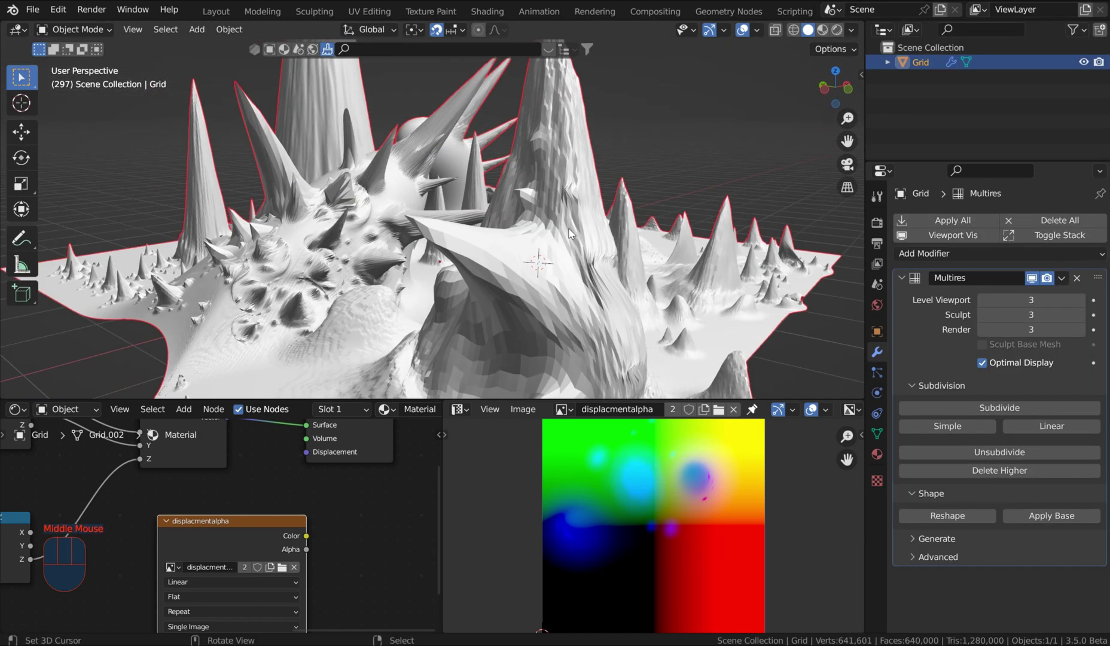
{"action": "right_click", "coordinate": [522, 222]}
{"action": "key", "text": "q"}
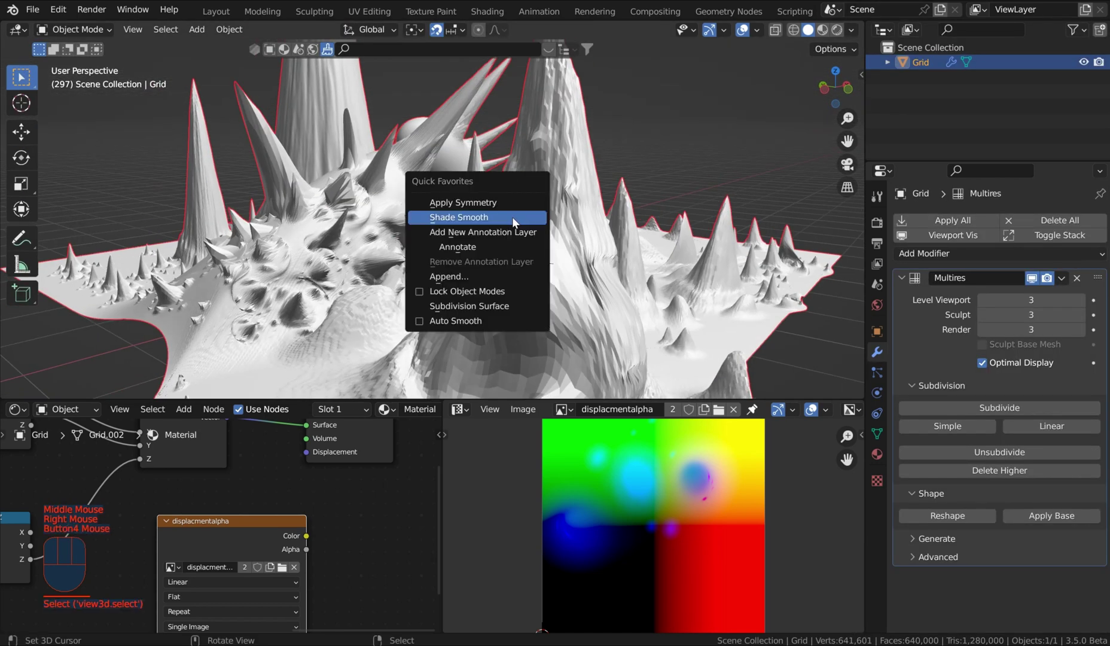
{"action": "left_click", "coordinate": [458, 216]}
{"action": "middle_click_drag", "start_coordinate": [458, 217], "coordinate": [389, 241]}
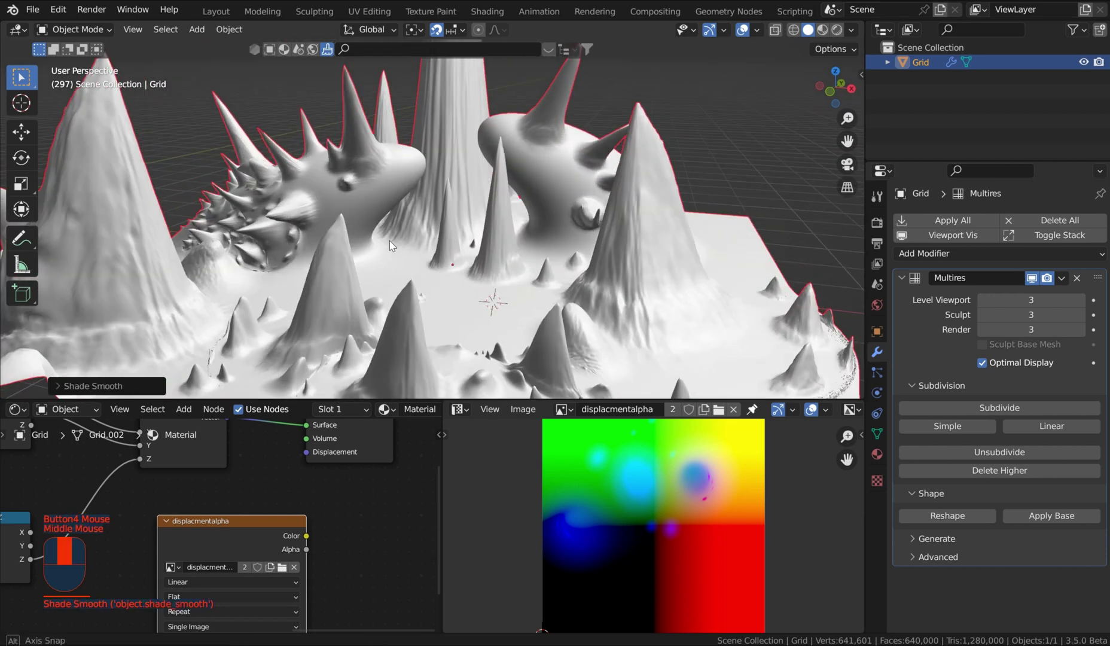